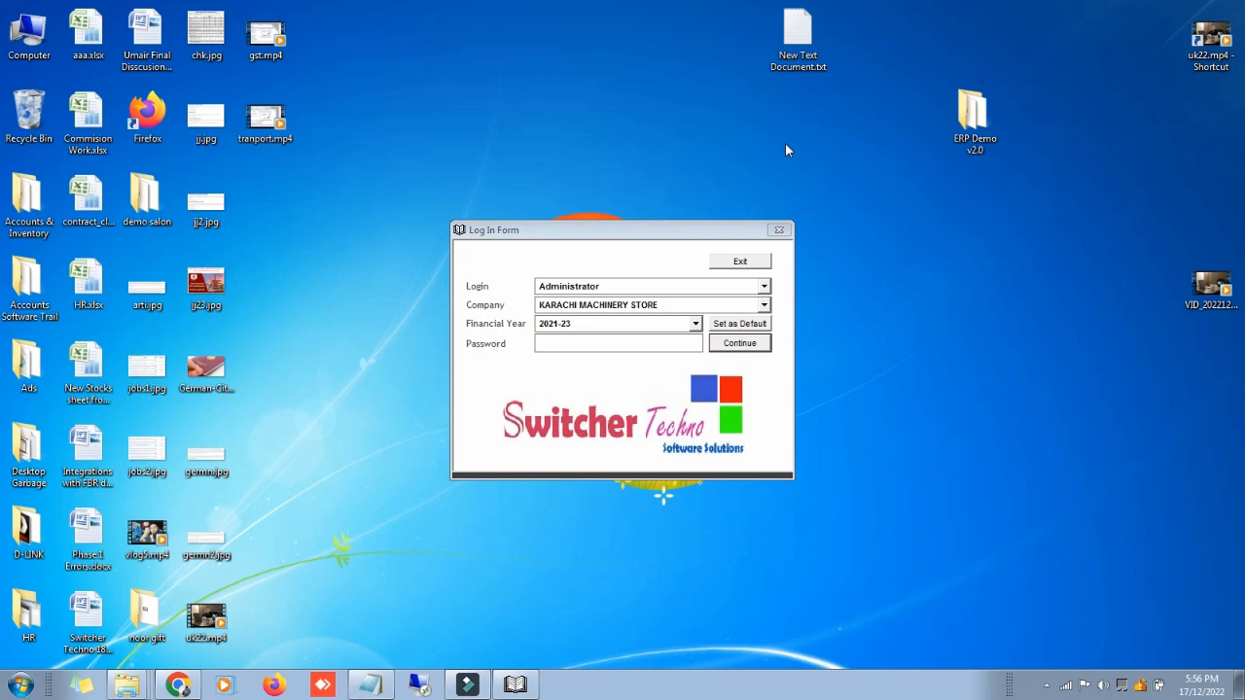
Step: Choose Administrator as the login user and begin entering the account password
{"action": "left_click", "coordinate": [764, 288]}
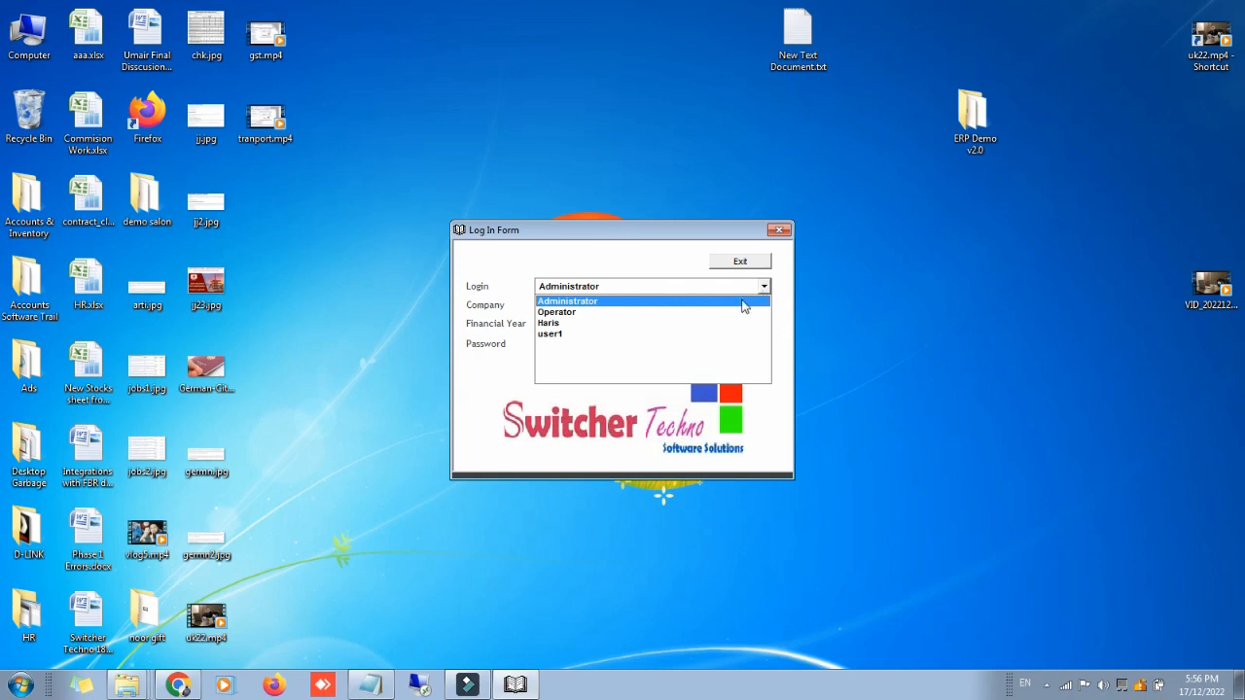
{"action": "left_click", "coordinate": [744, 302]}
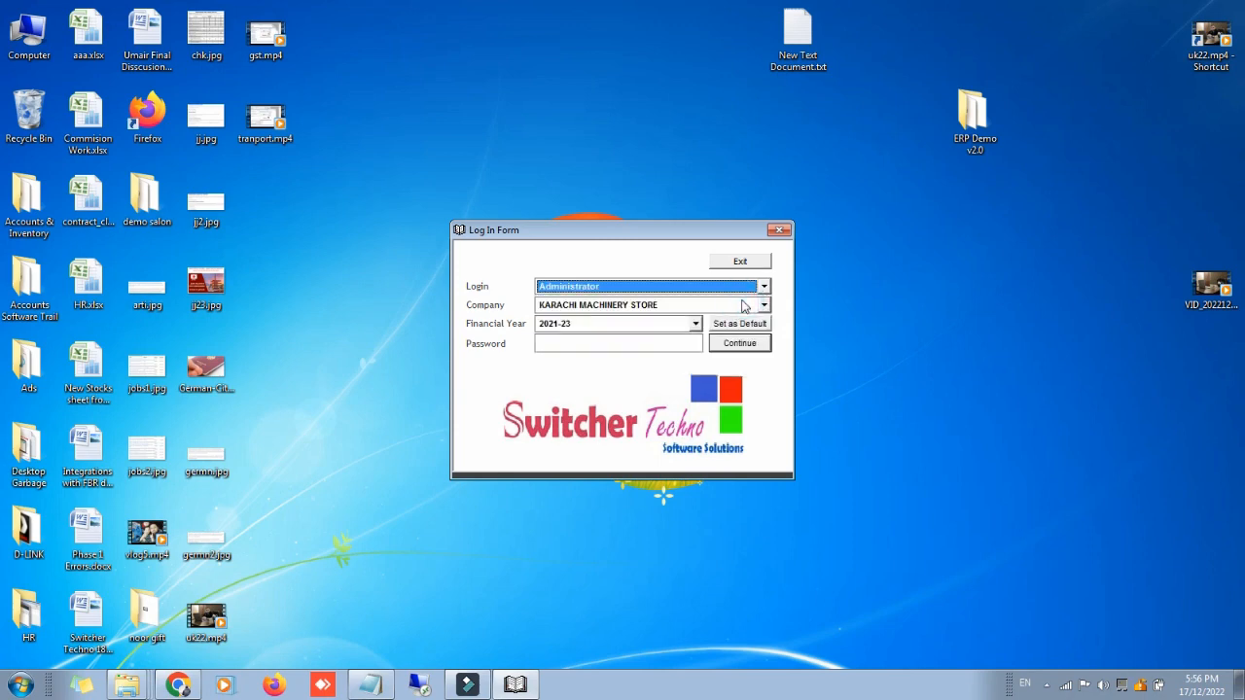
{"action": "left_click", "coordinate": [669, 340]}
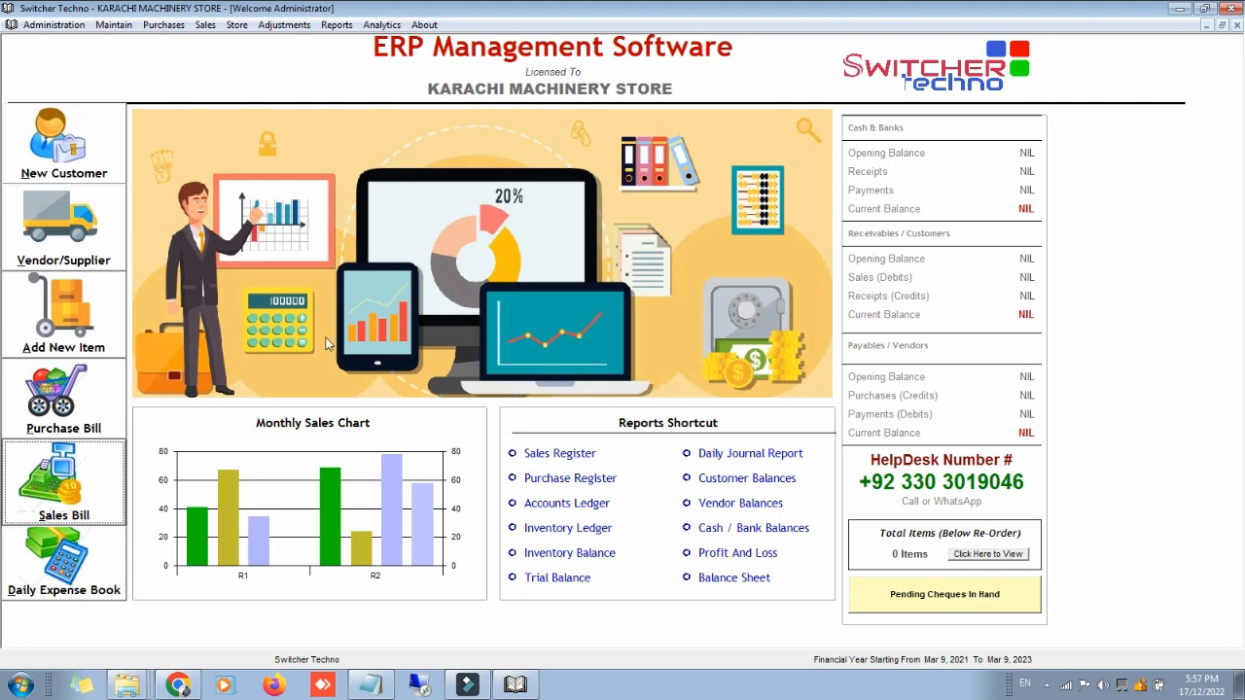
Step: Create main inventory category HARDWARE with code 01 in the Chart of Inventory and select it
{"action": "left_click", "coordinate": [101, 321]}
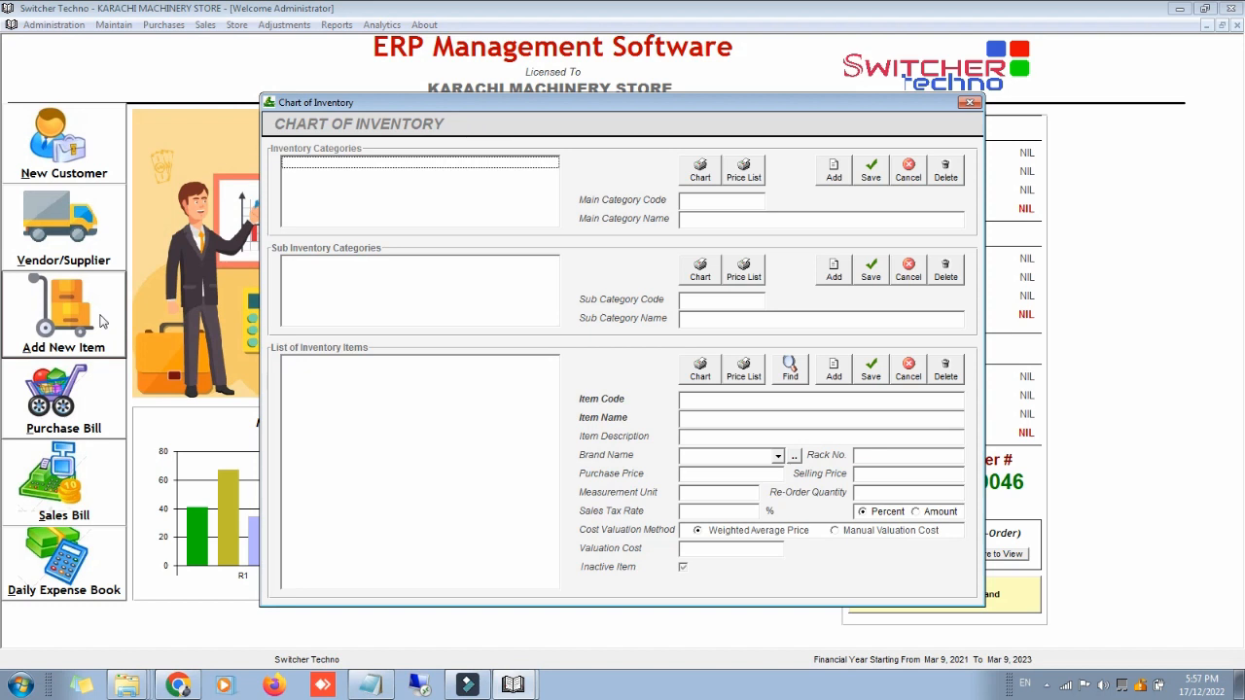
{"action": "left_click", "coordinate": [829, 179]}
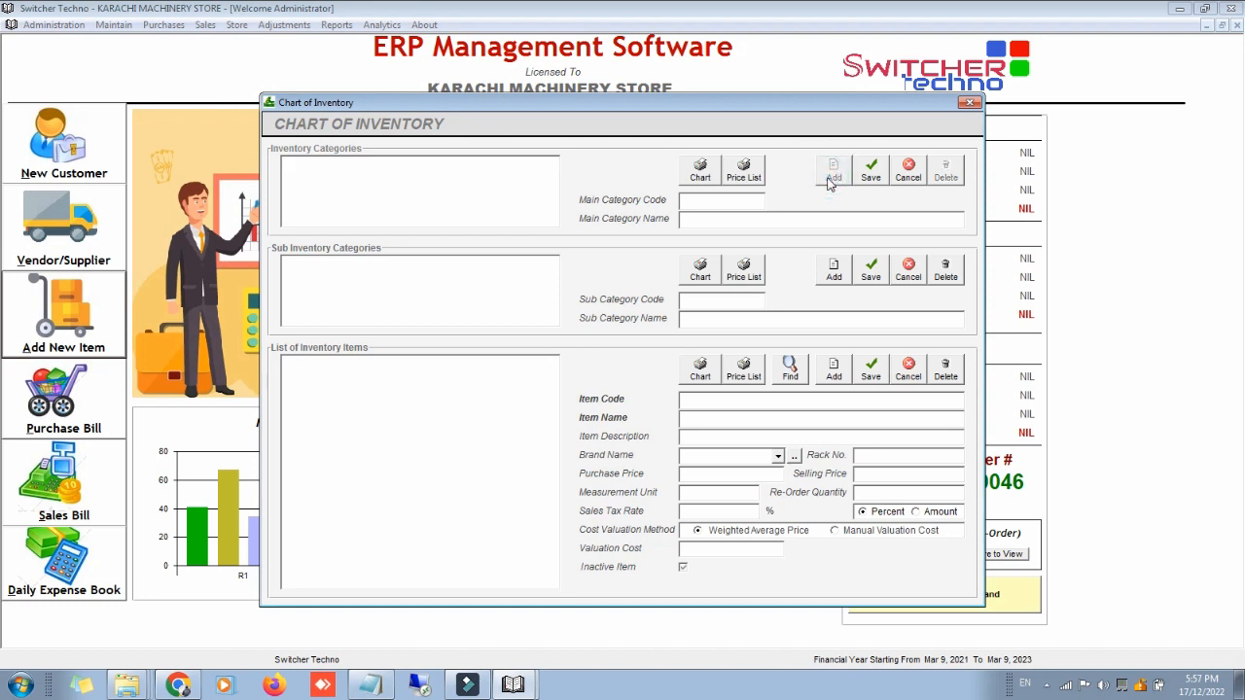
{"action": "type", "text": "01"}
{"action": "type", "text": "HARDWARE"}
{"action": "key", "text": "Return"}
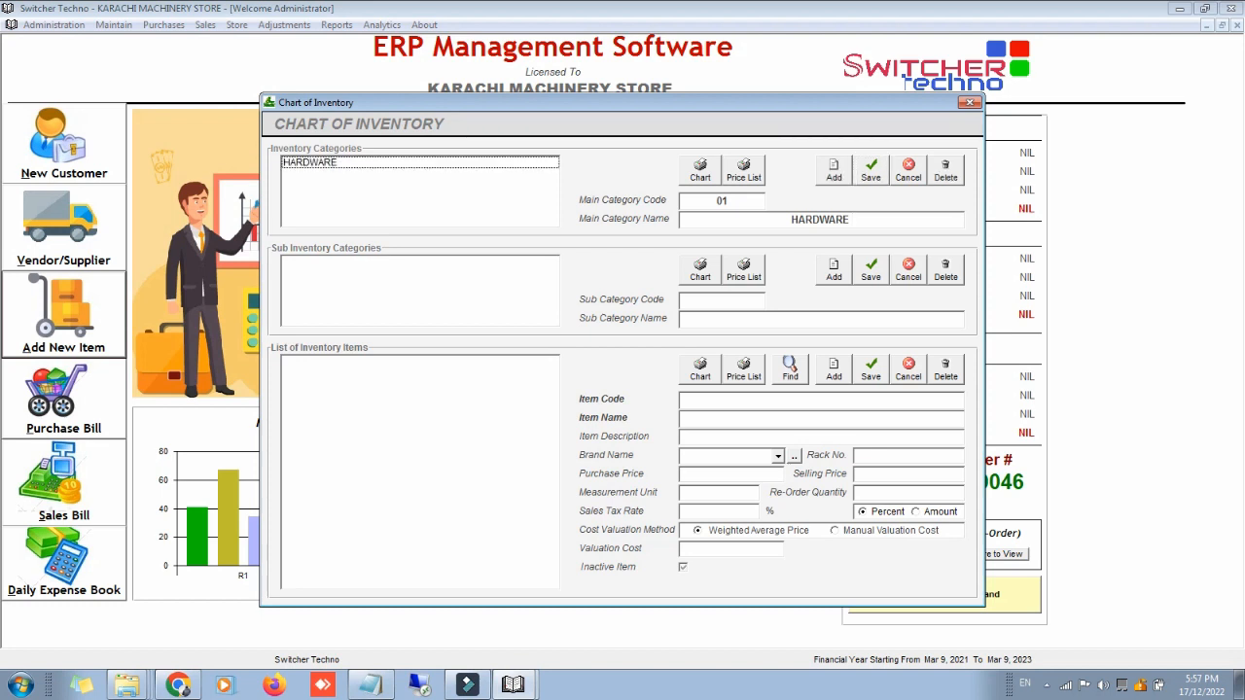
{"action": "left_click", "coordinate": [475, 167]}
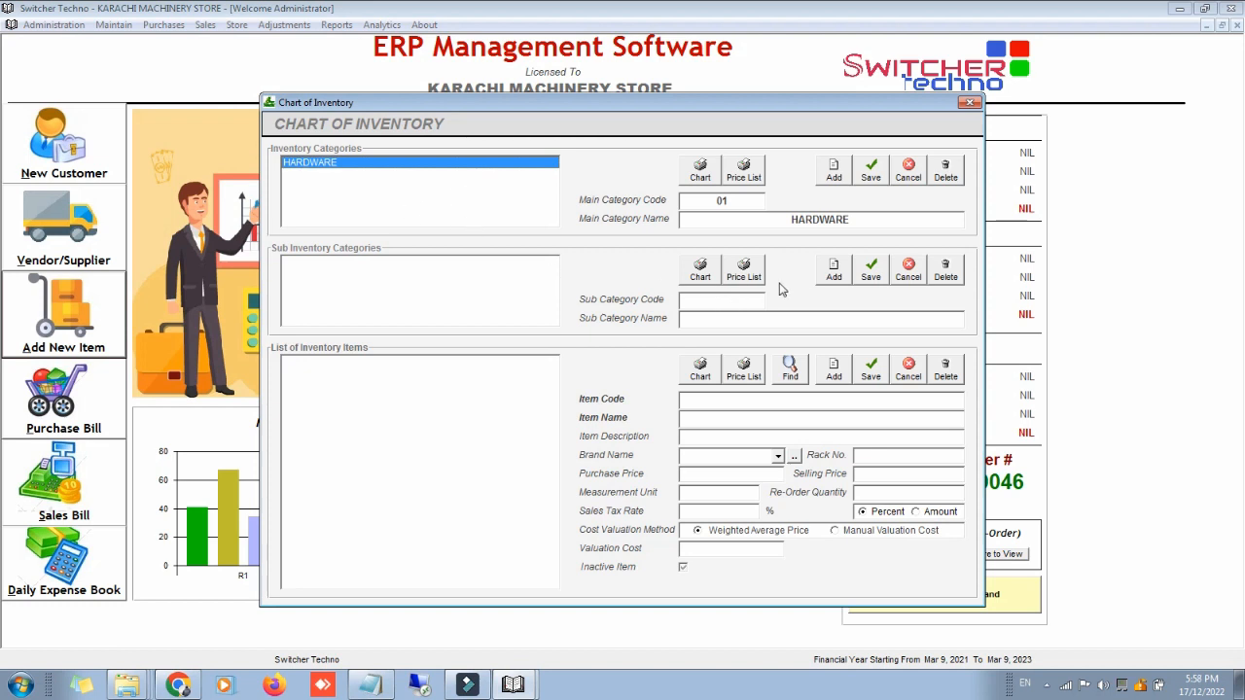
Step: Add sub-categories LAPTOPS and KEYBOAD under HARDWARE, correcting typos in each name
{"action": "left_click", "coordinate": [830, 272]}
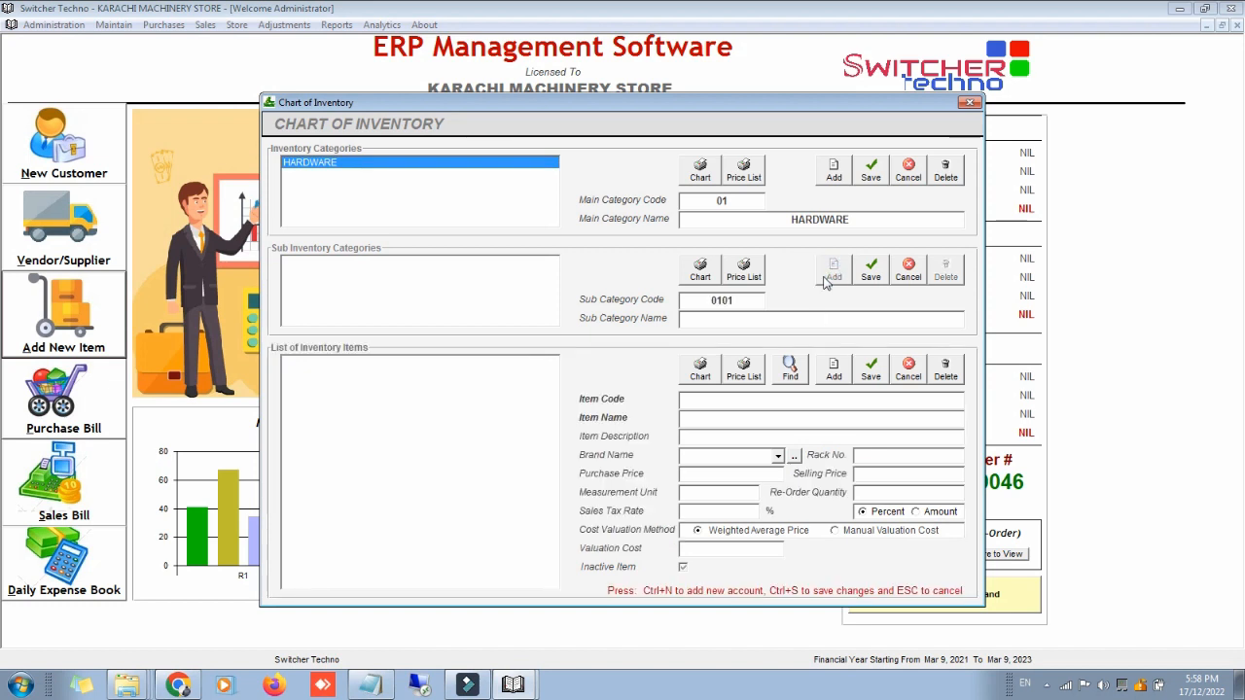
{"action": "type", "text": "LAPTOS"}
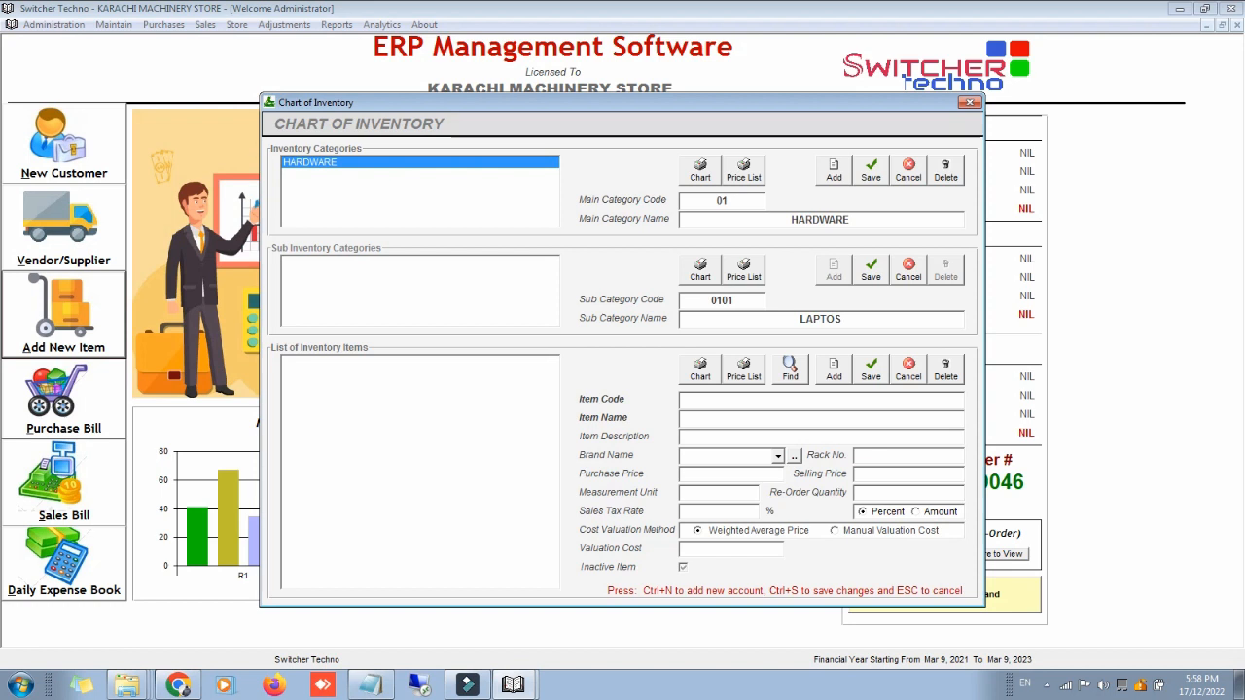
{"action": "key", "text": "BackSpace"}
{"action": "key", "text": "BackSpace"}
{"action": "key", "text": "BackSpace"}
{"action": "type", "text": "OPS"}
{"action": "key", "text": "ctrl+s"}
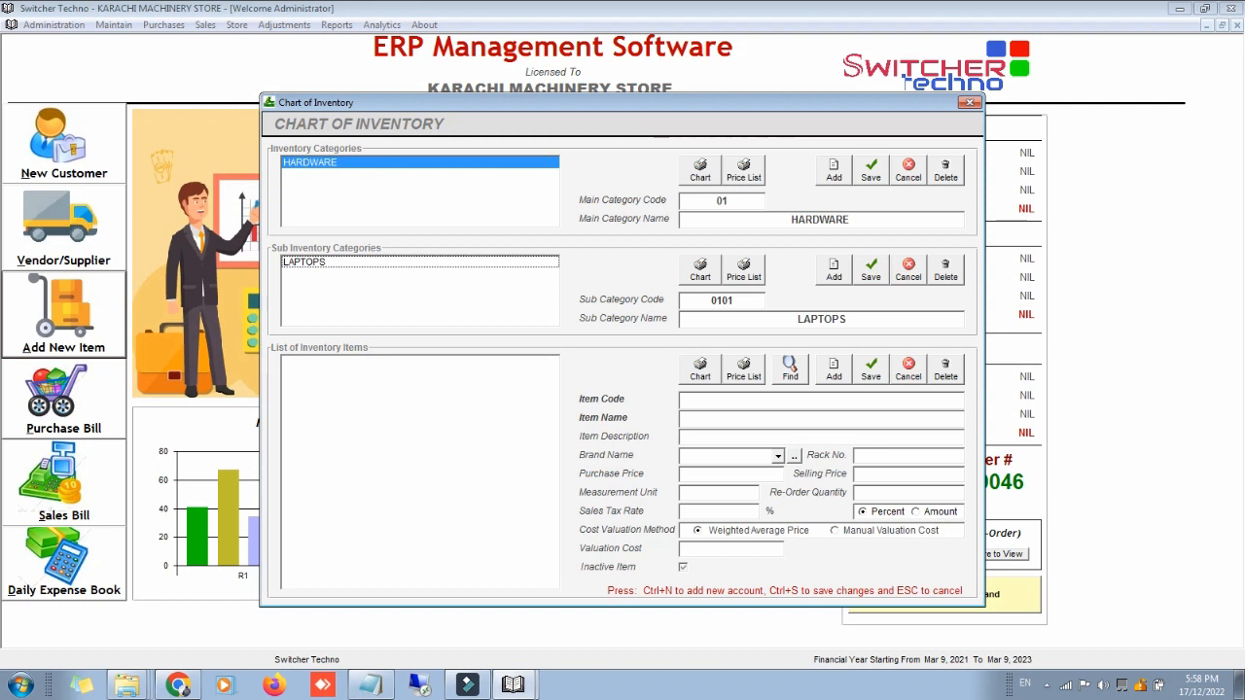
{"action": "left_click", "coordinate": [831, 282]}
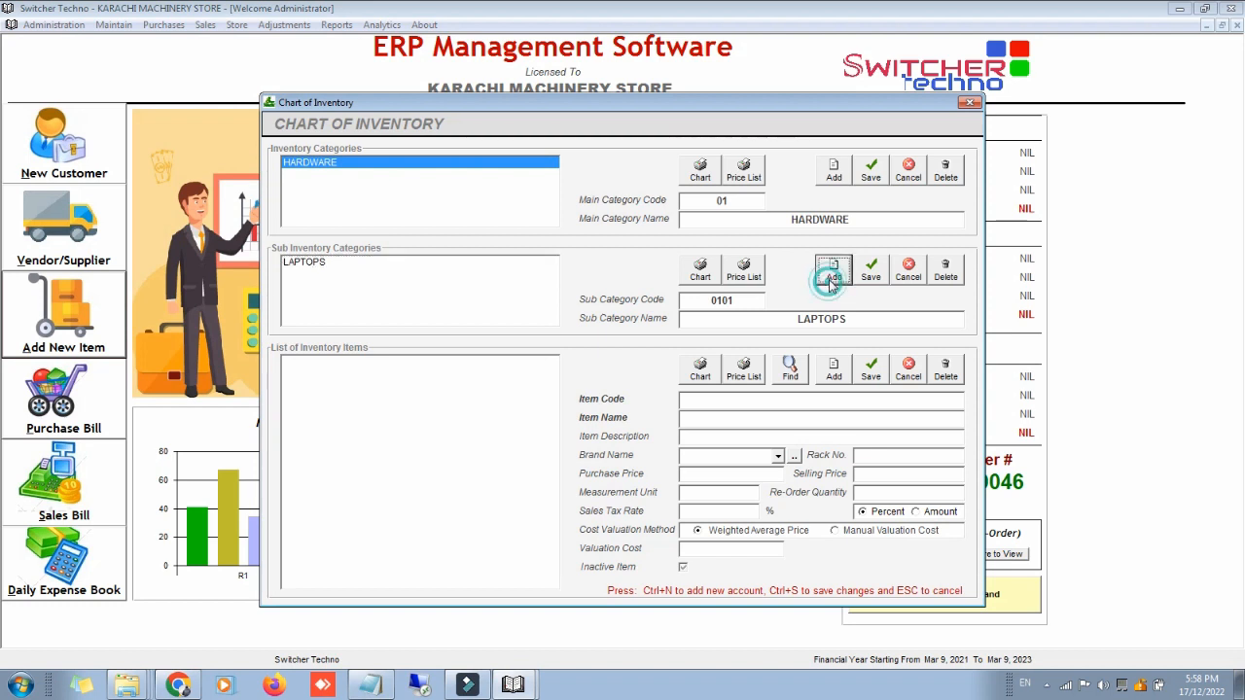
{"action": "type", "text": "KEYB"}
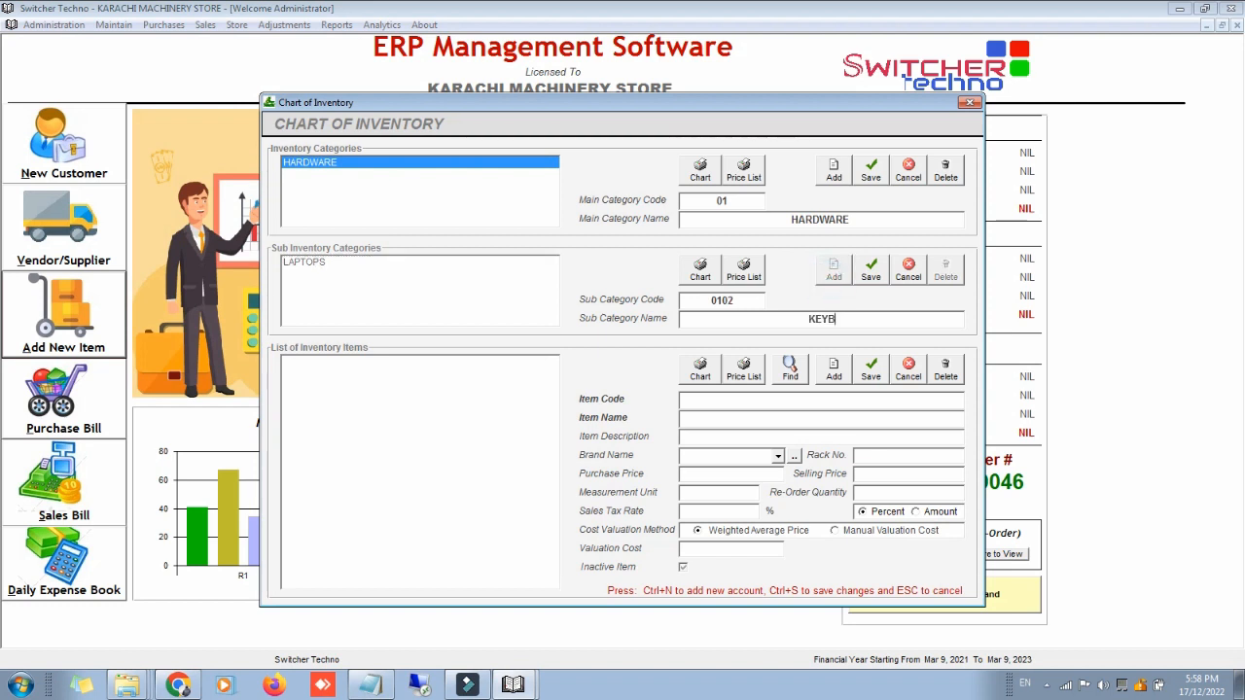
{"action": "type", "text": "OARSD"}
{"action": "key", "text": "BackSpace"}
{"action": "key", "text": "BackSpace"}
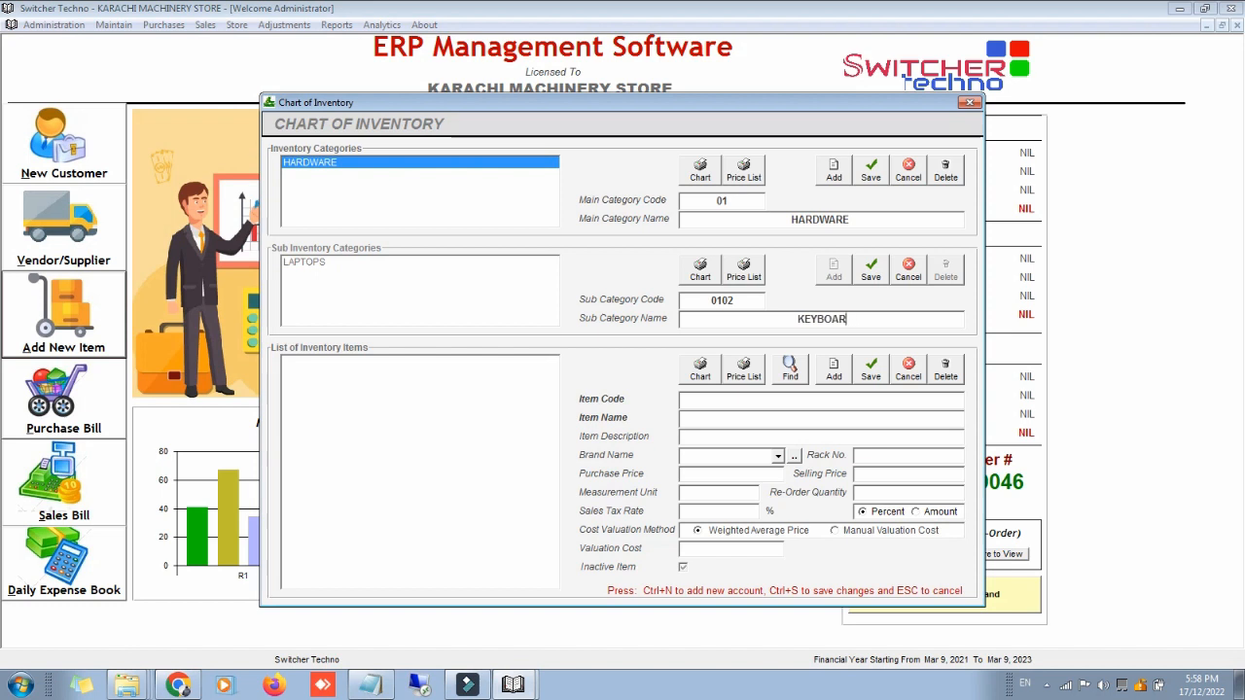
{"action": "key", "text": "BackSpace"}
{"action": "type", "text": "D"}
{"action": "key", "text": "ctrl+s"}
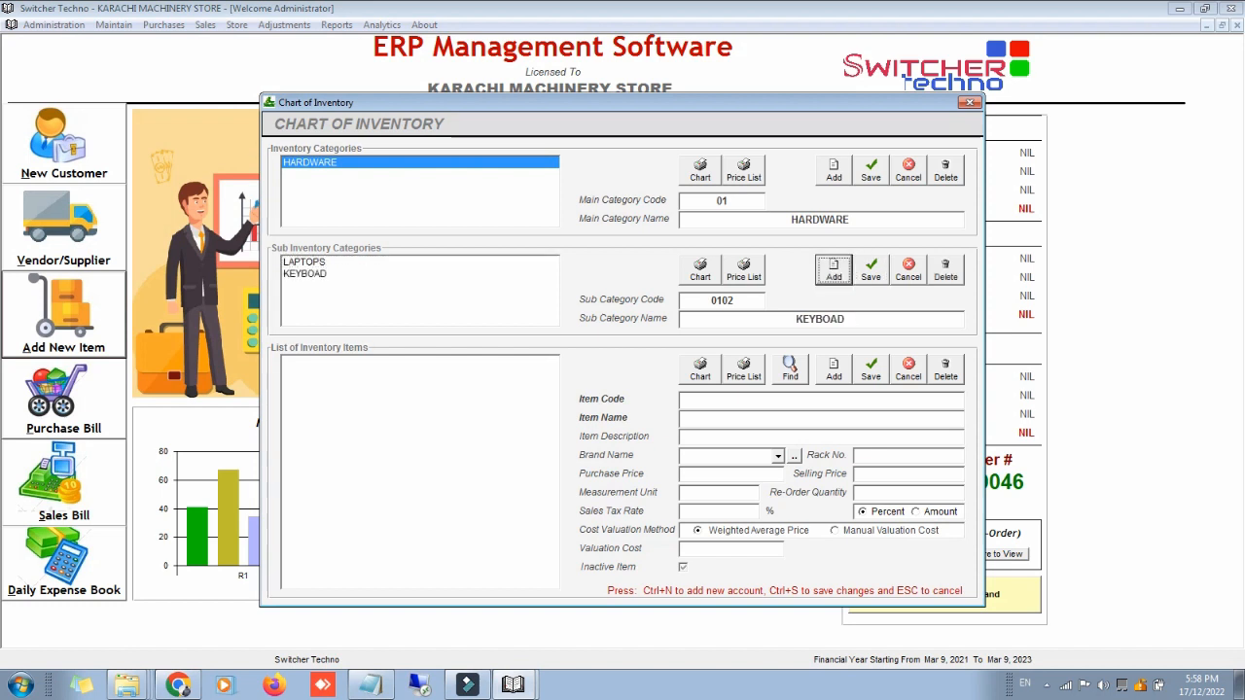
Step: Add sub-categories MOUSE and ACCESSOIRE, then select LAPTOPS
{"action": "key", "text": "ctrl+n"}
{"action": "type", "text": "MOUSE"}
{"action": "key", "text": "ctrl+s"}
{"action": "key", "text": "ctrl+n"}
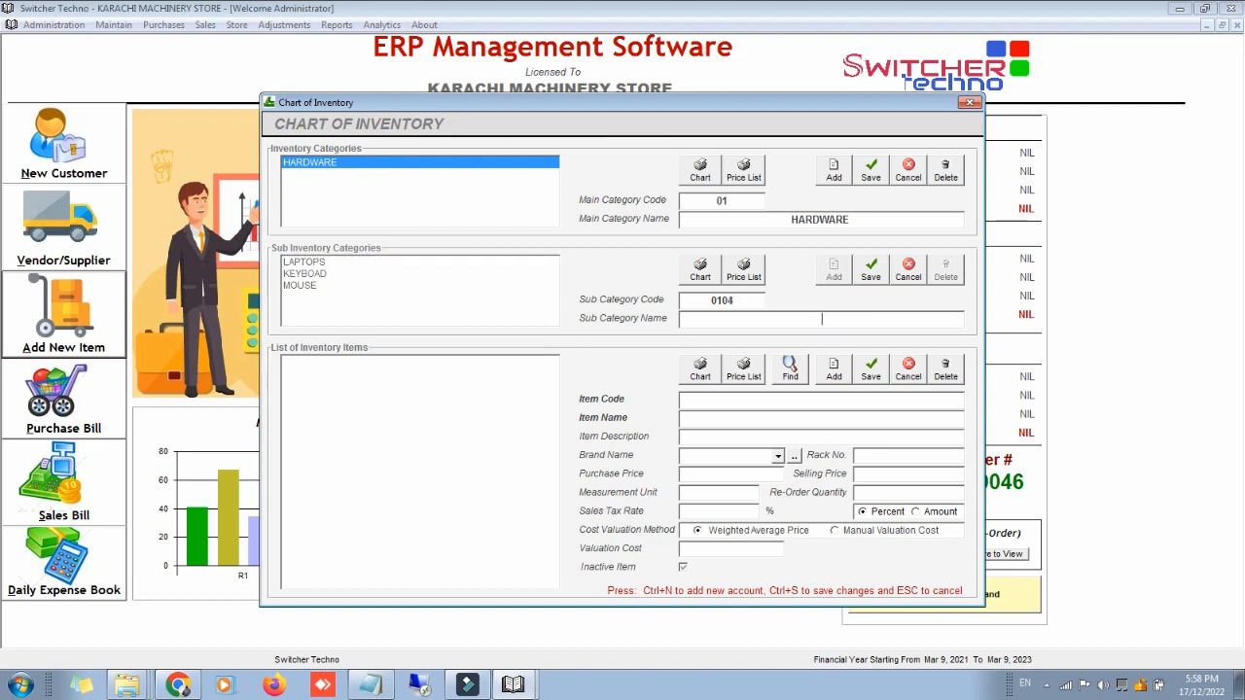
{"action": "type", "text": "ACCESSOIRE"}
{"action": "key", "text": "ctrl+s"}
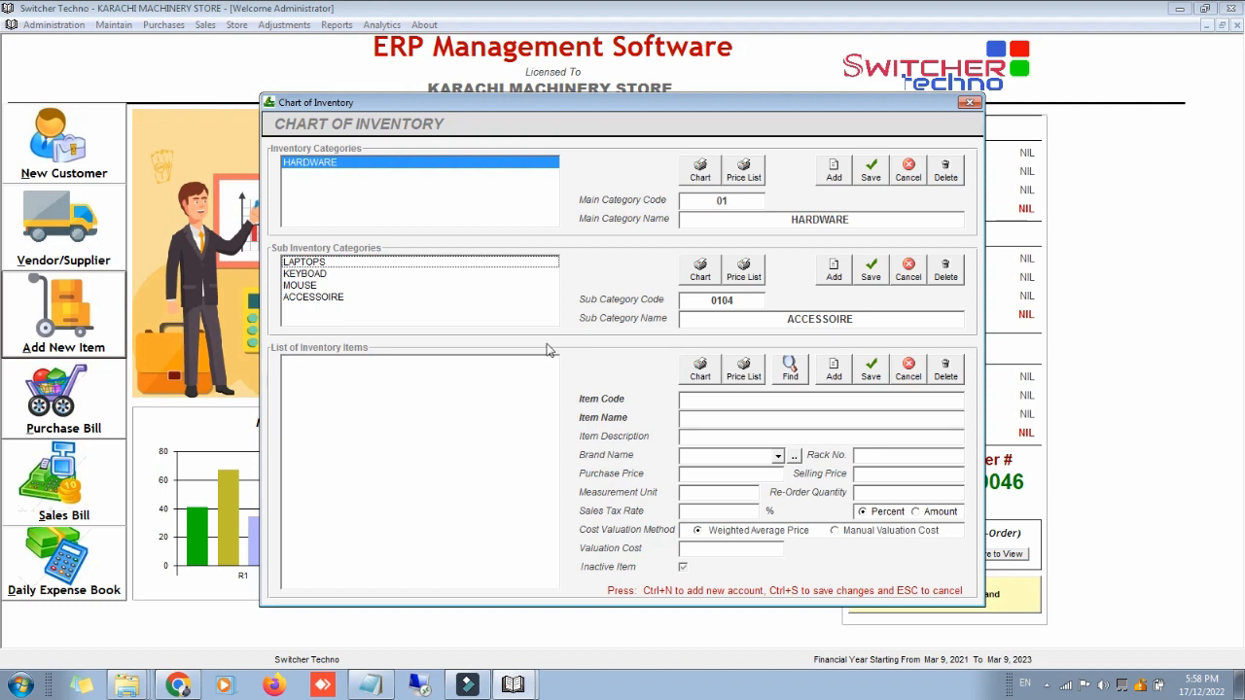
{"action": "left_click", "coordinate": [420, 265]}
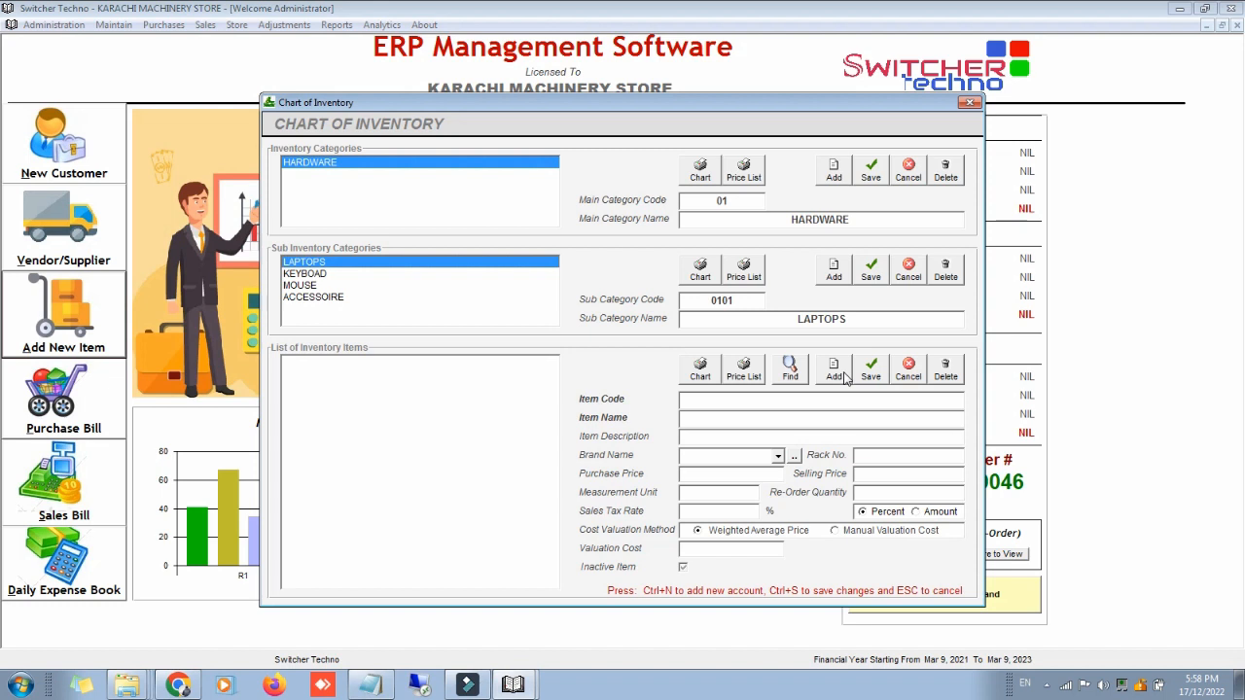
Step: Add item LAPTOPS - HP CORE I3 with description XYZ under LAPTOPS
{"action": "left_click", "coordinate": [845, 377]}
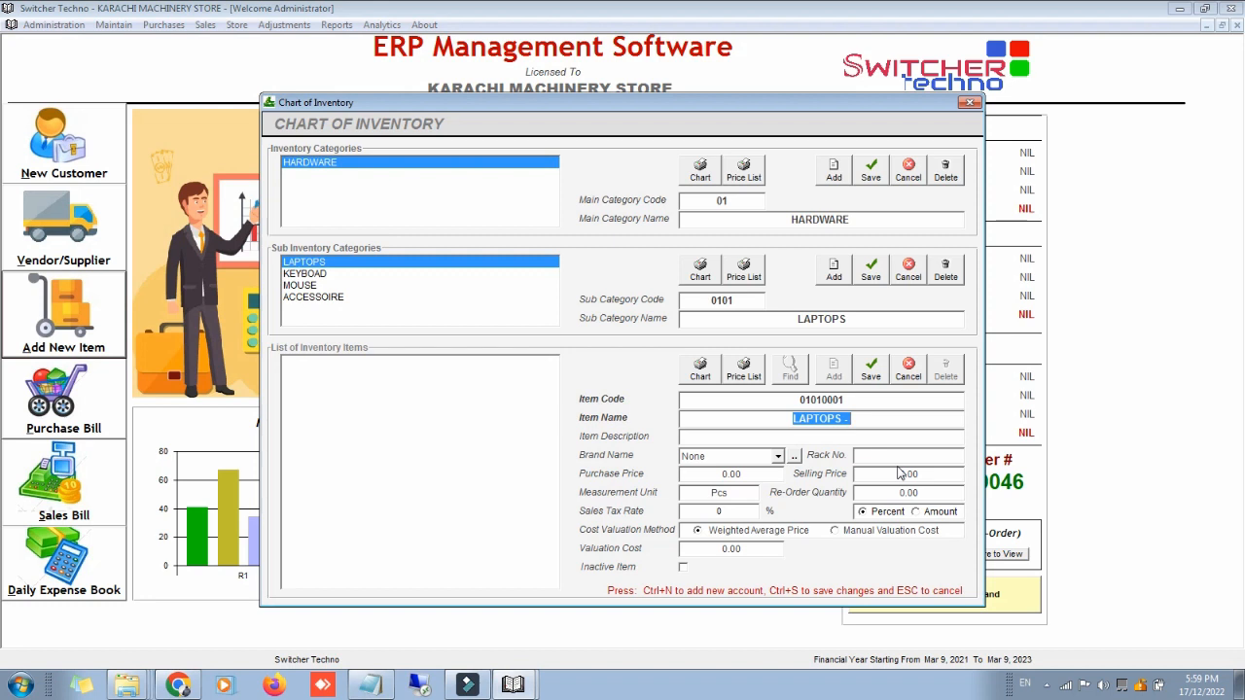
{"action": "key", "text": "End"}
{"action": "type", "text": "H"}
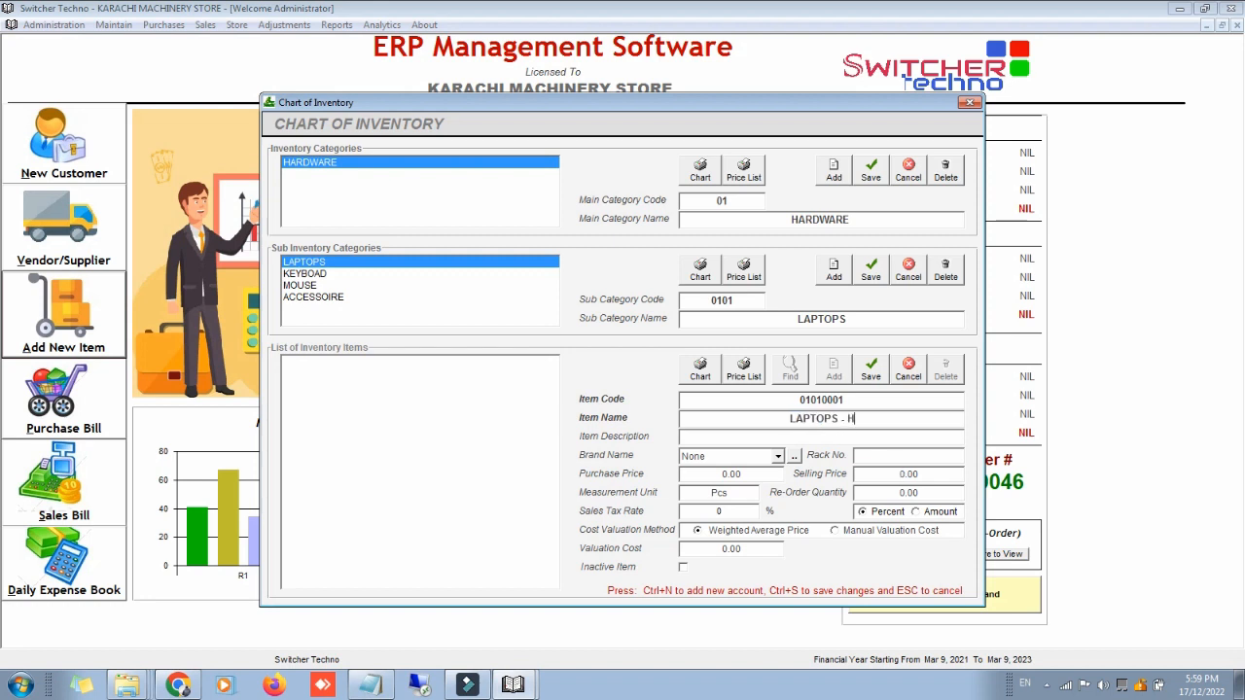
{"action": "type", "text": "P CORE I3"}
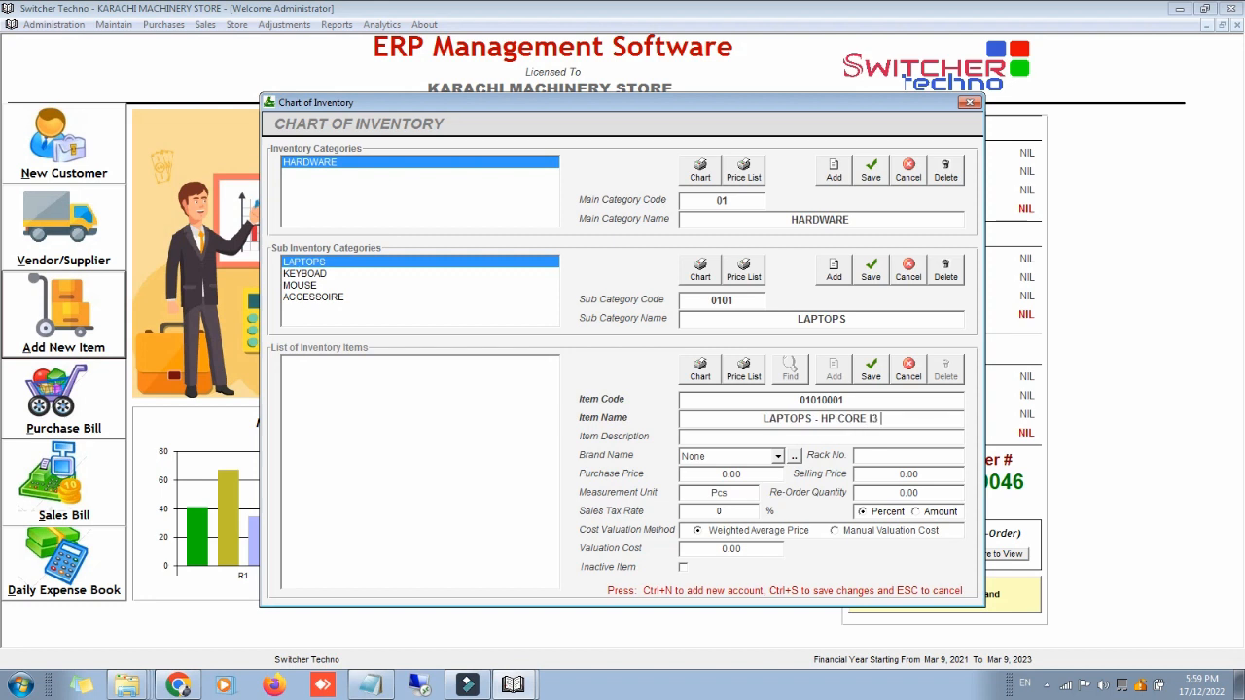
{"action": "key", "text": "Return"}
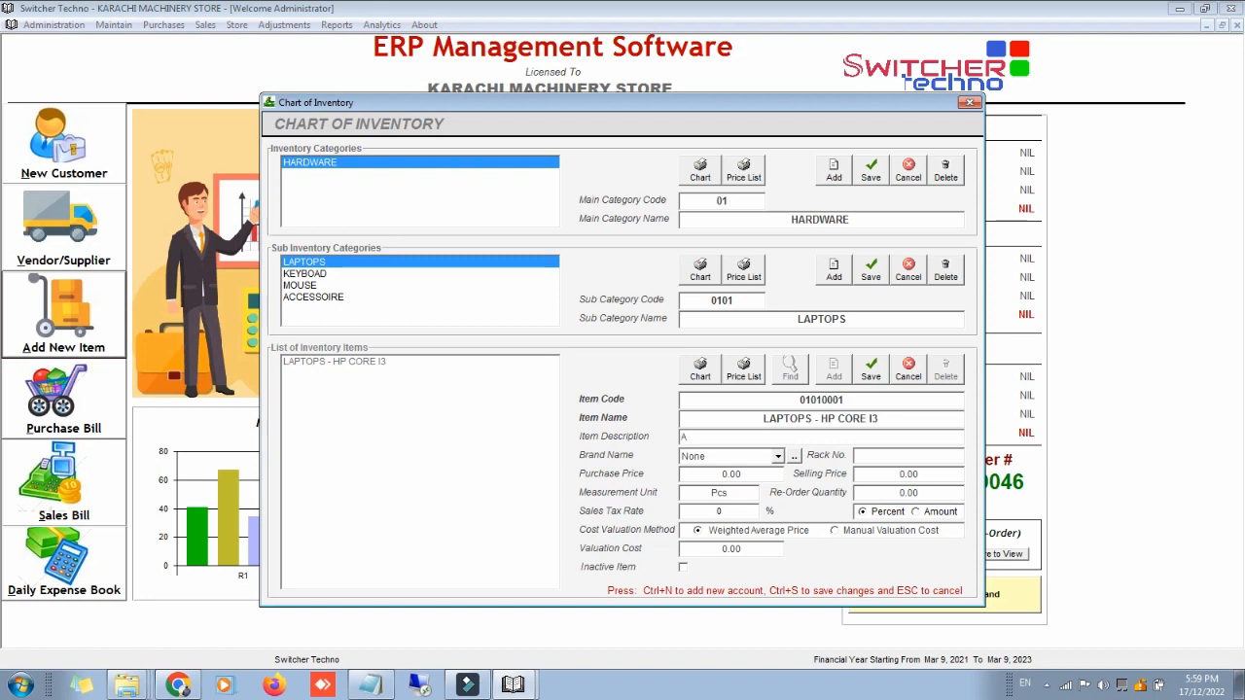
{"action": "type", "text": "XYZ"}
{"action": "key", "text": "Return"}
{"action": "left_click", "coordinate": [793, 457]}
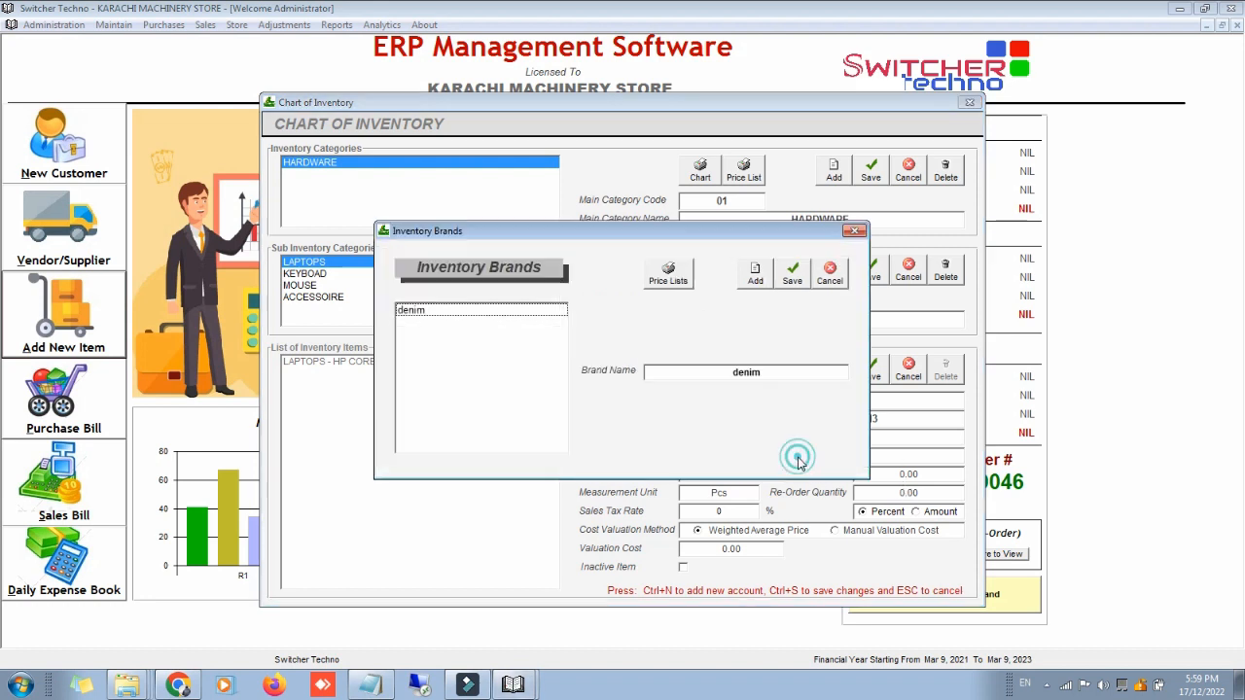
Step: Rename the denim brand to HP and use it as the laptop item's brand
{"action": "left_click", "coordinate": [510, 313]}
{"action": "double_click", "coordinate": [776, 371]}
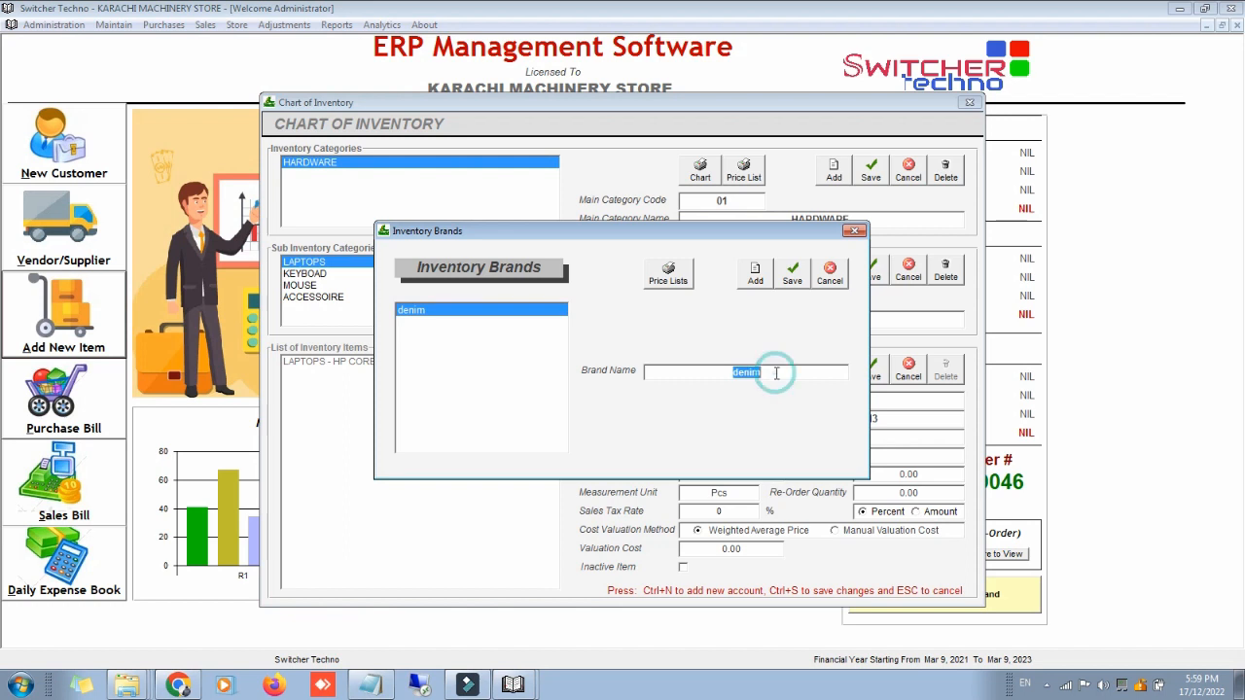
{"action": "type", "text": "HP"}
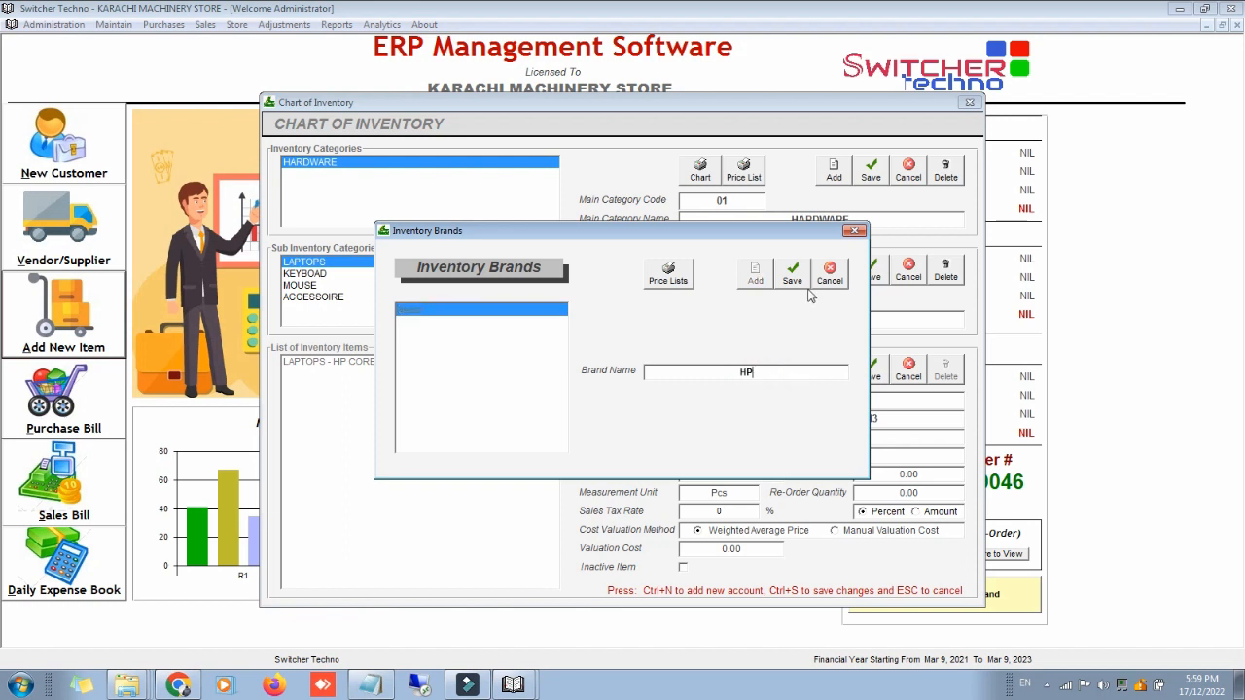
{"action": "left_click", "coordinate": [793, 275]}
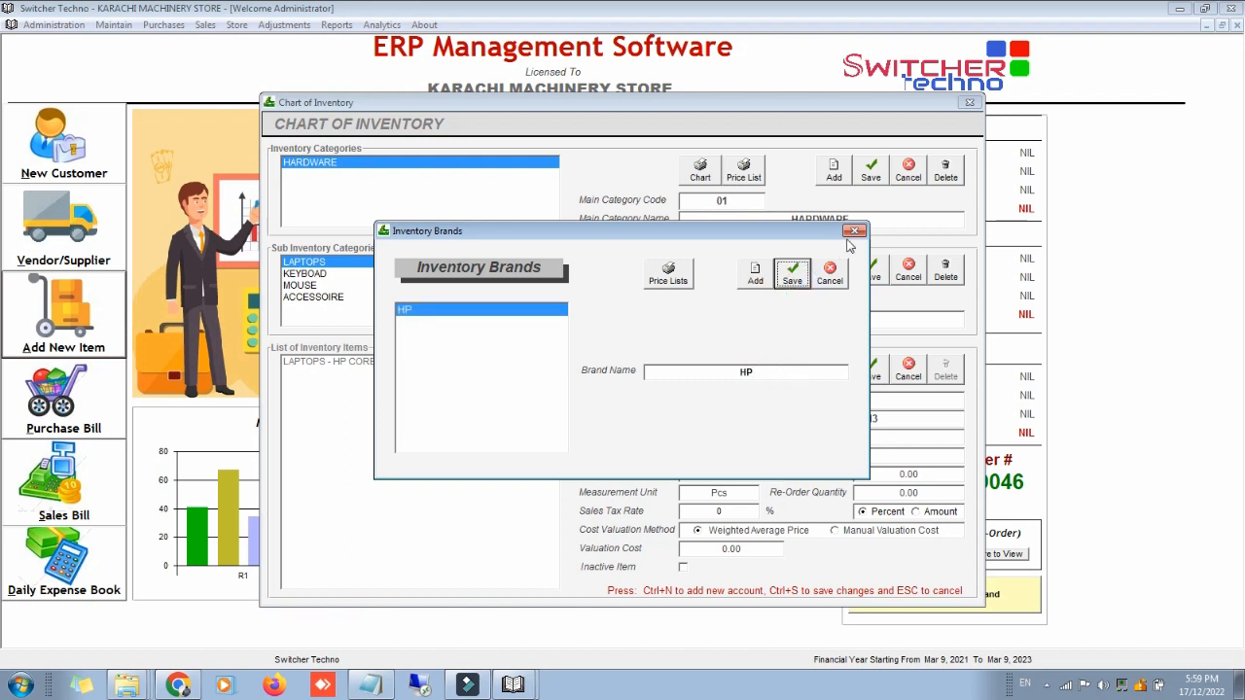
{"action": "left_click", "coordinate": [778, 456]}
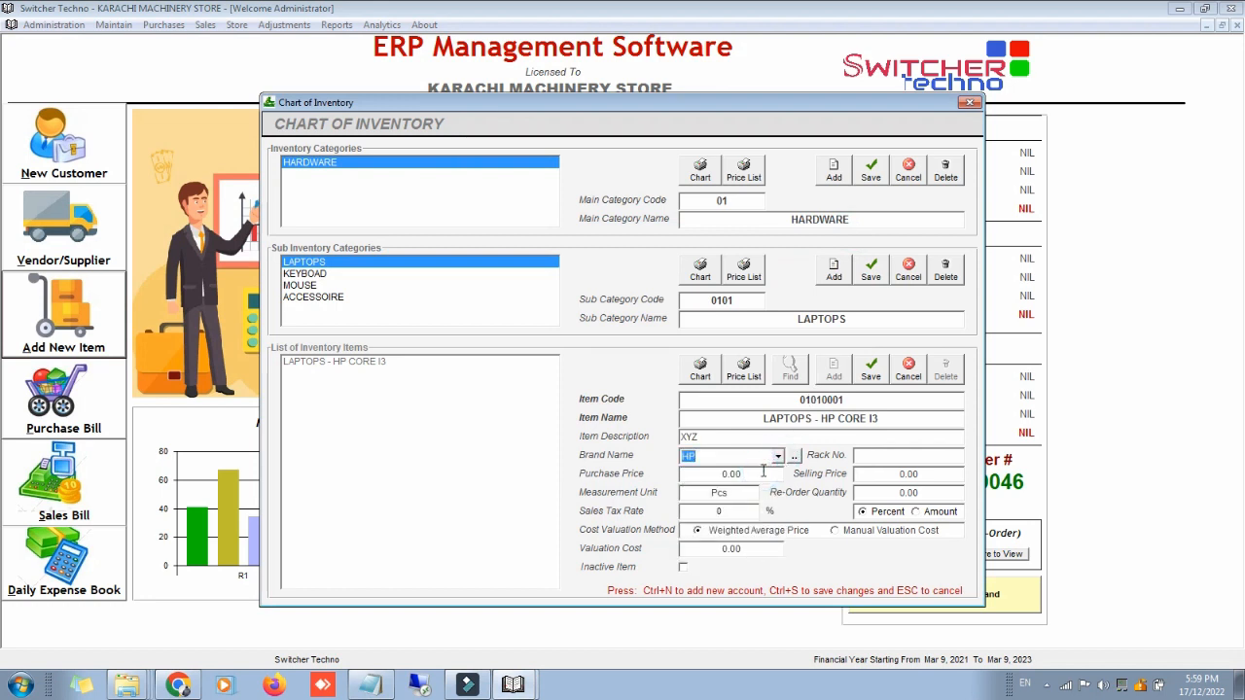
Step: Give the laptop item rack 5, purchase and selling price 0, re-order quantity 5, and save
{"action": "left_click", "coordinate": [951, 460]}
{"action": "type", "text": "5"}
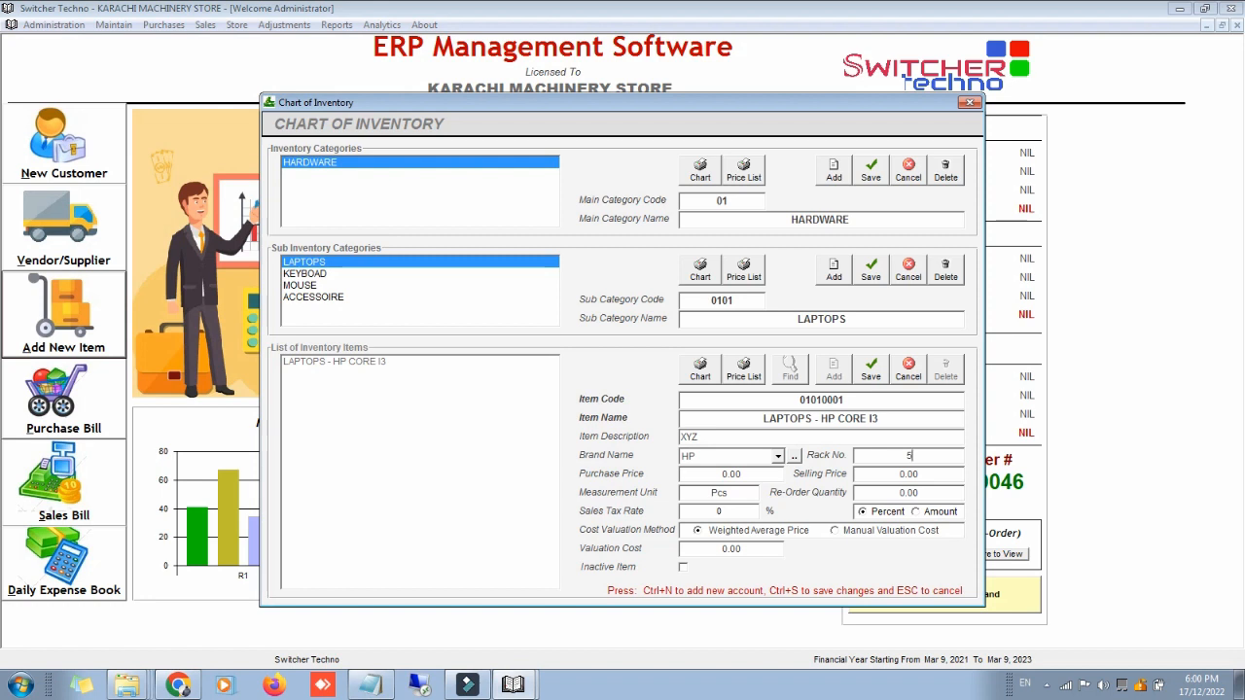
{"action": "left_click", "coordinate": [775, 476]}
{"action": "type", "text": "0"}
{"action": "key", "text": "Return"}
{"action": "type", "text": "0"}
{"action": "key", "text": "Return"}
{"action": "key", "text": "Tab"}
{"action": "type", "text": "5"}
{"action": "left_click", "coordinate": [718, 510]}
{"action": "left_click", "coordinate": [876, 369]}
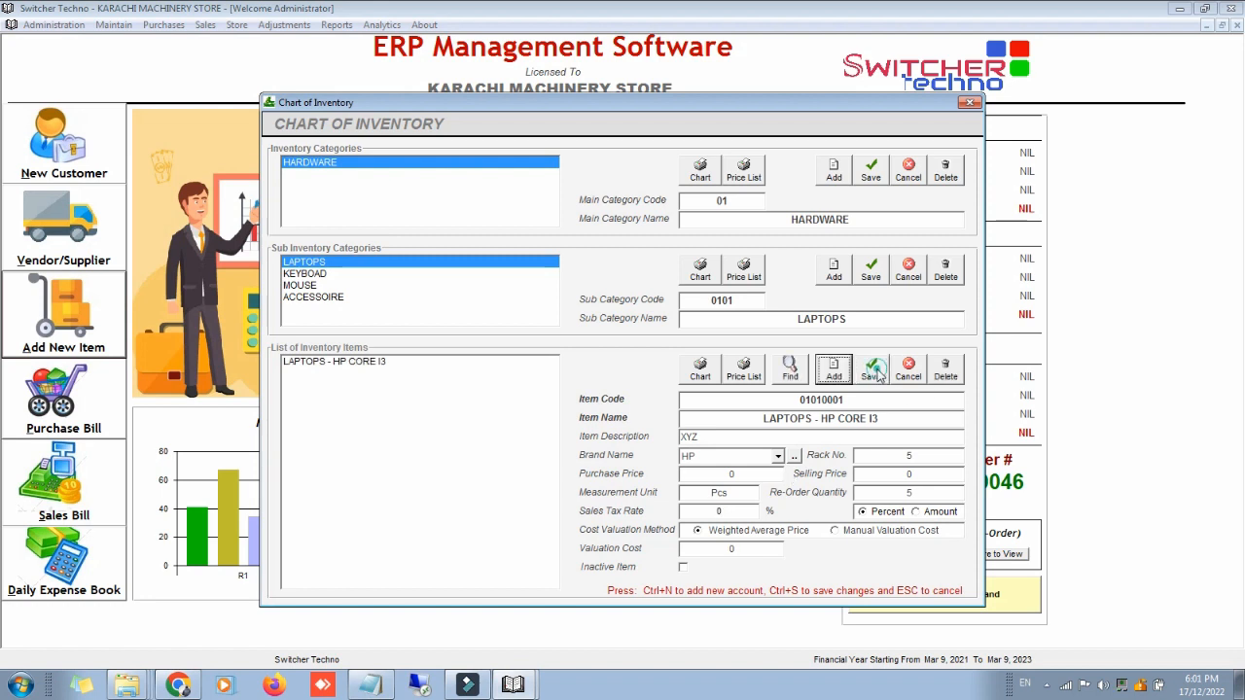
Step: Add item KEYBOAD - ABCD under the KEYBOAD sub-category
{"action": "left_click", "coordinate": [478, 275]}
{"action": "left_click", "coordinate": [834, 369]}
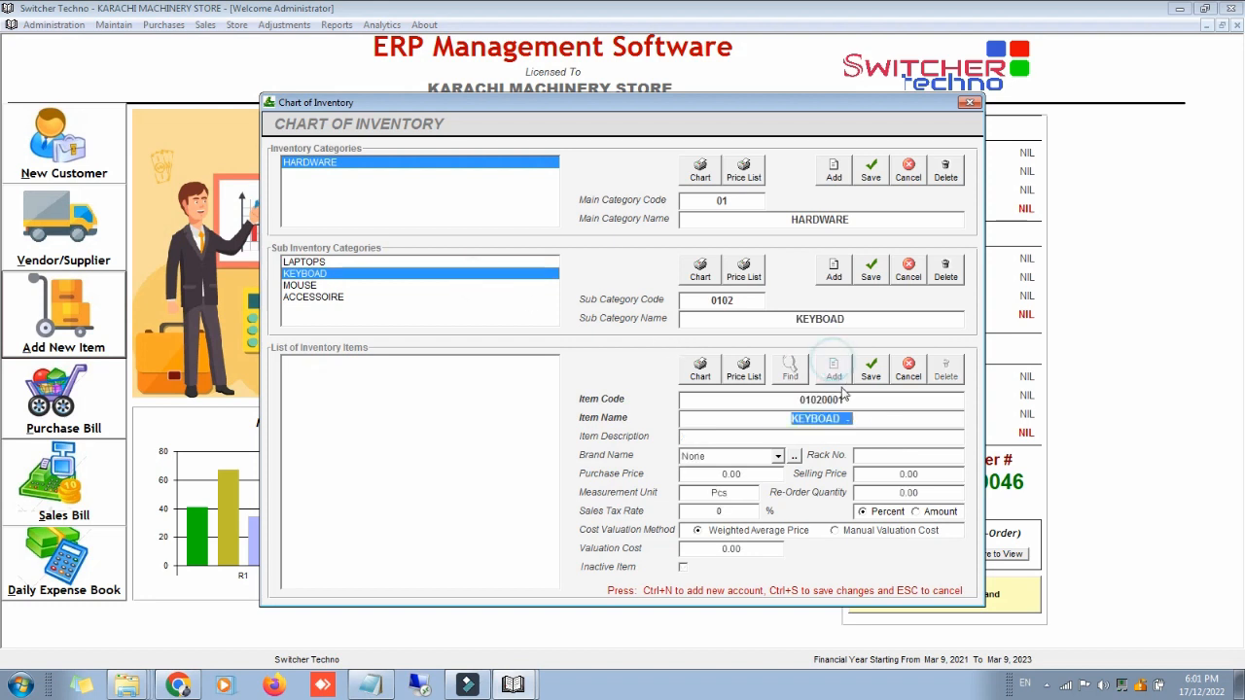
{"action": "key", "text": "End"}
{"action": "type", "text": "ABCD"}
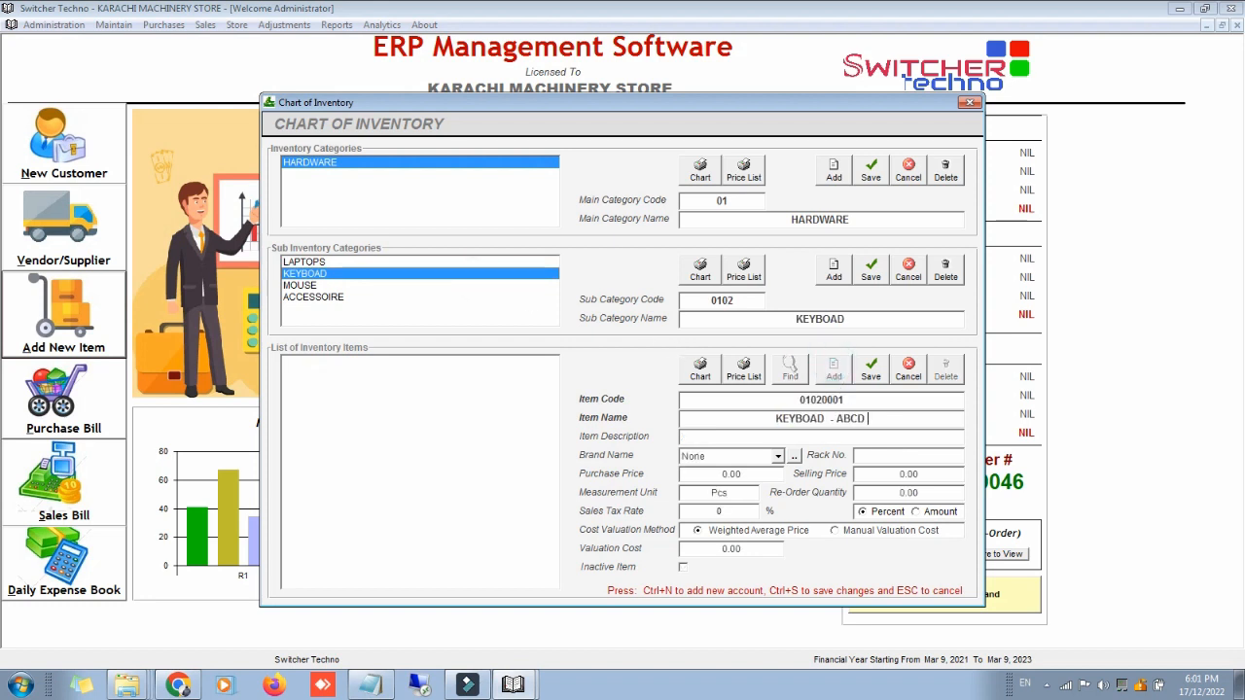
{"action": "key", "text": "Return"}
{"action": "key", "text": "Return"}
{"action": "key", "text": "Return"}
{"action": "key", "text": "Return"}
{"action": "key", "text": "Return"}
{"action": "key", "text": "Return"}
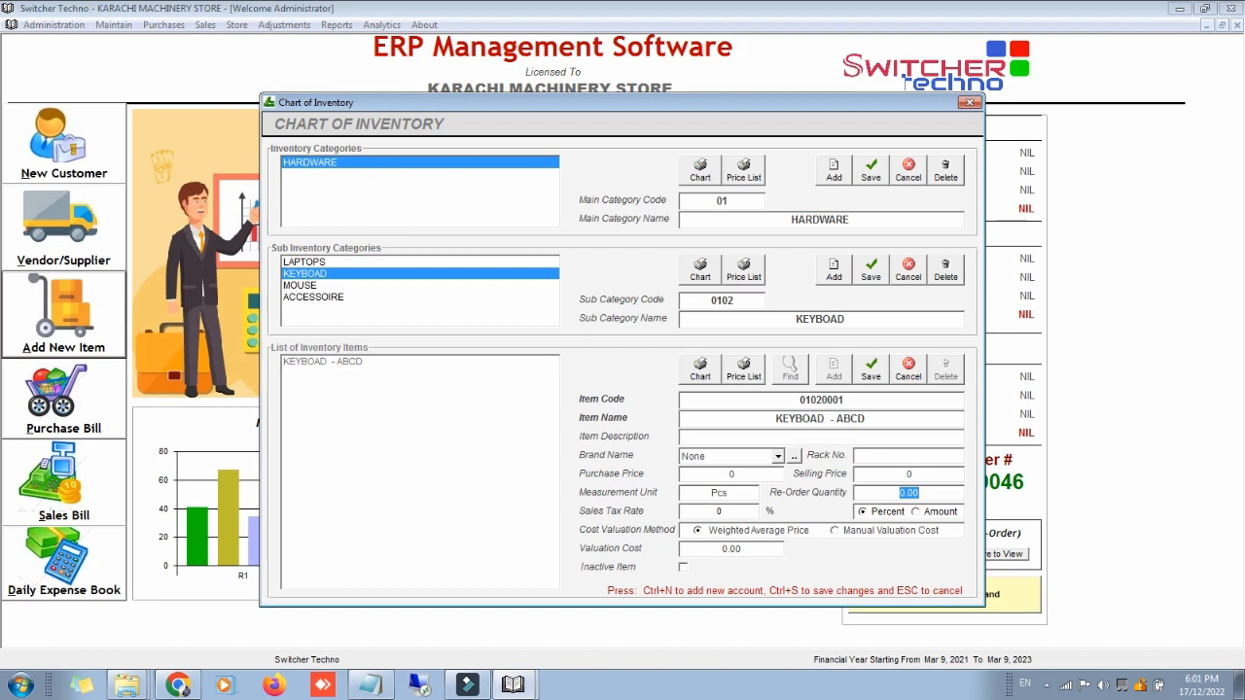
{"action": "key", "text": "Return"}
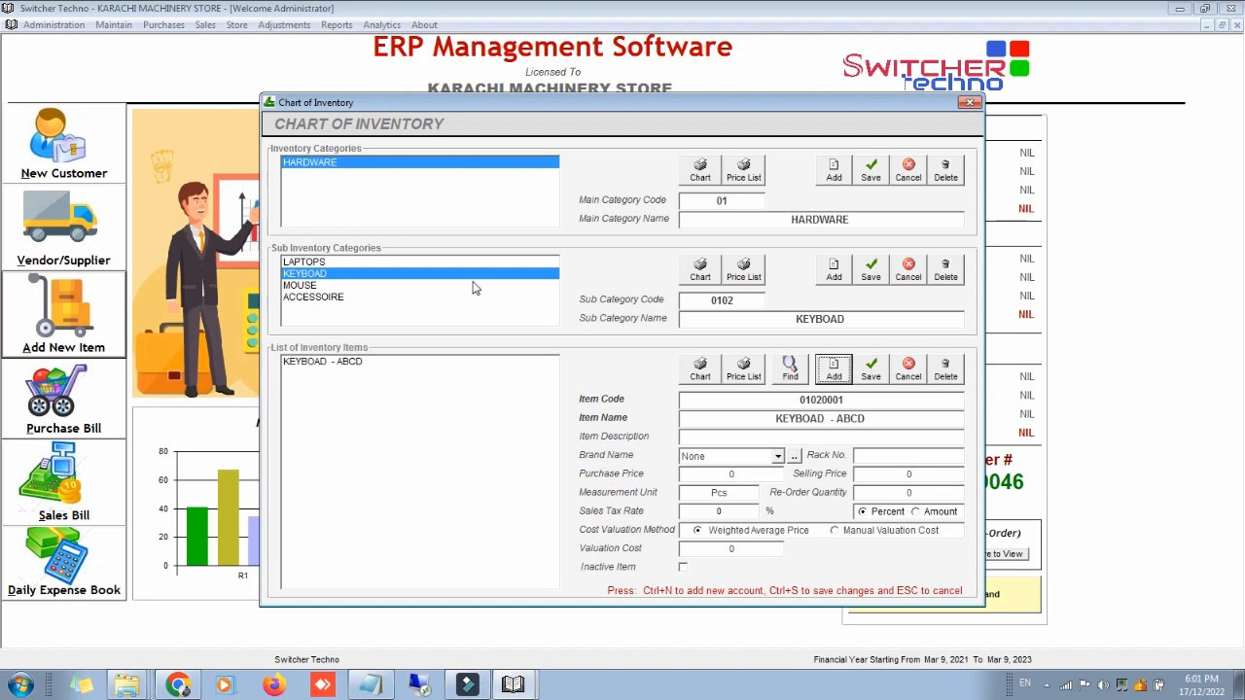
Step: Add item MOUSE - DELL under MOUSE, dismissing the duplicate item code warning
{"action": "left_click", "coordinate": [474, 285]}
{"action": "left_click", "coordinate": [833, 367]}
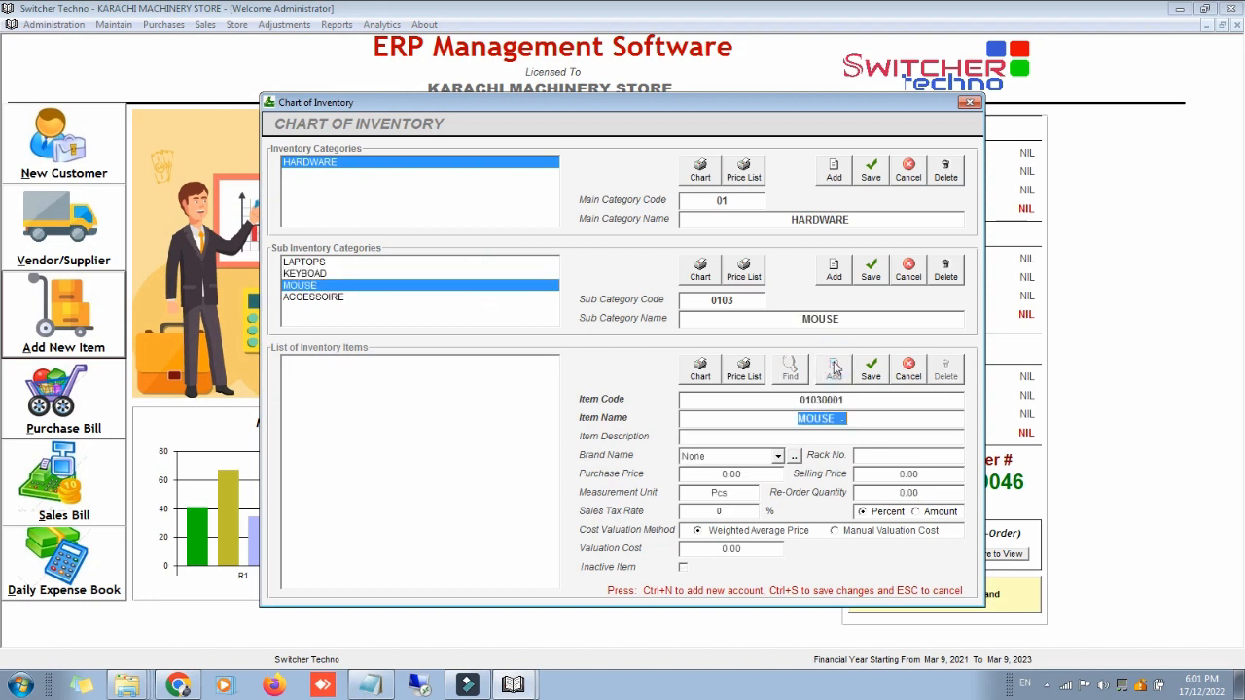
{"action": "key", "text": "End"}
{"action": "type", "text": "- DELL OUSE"}
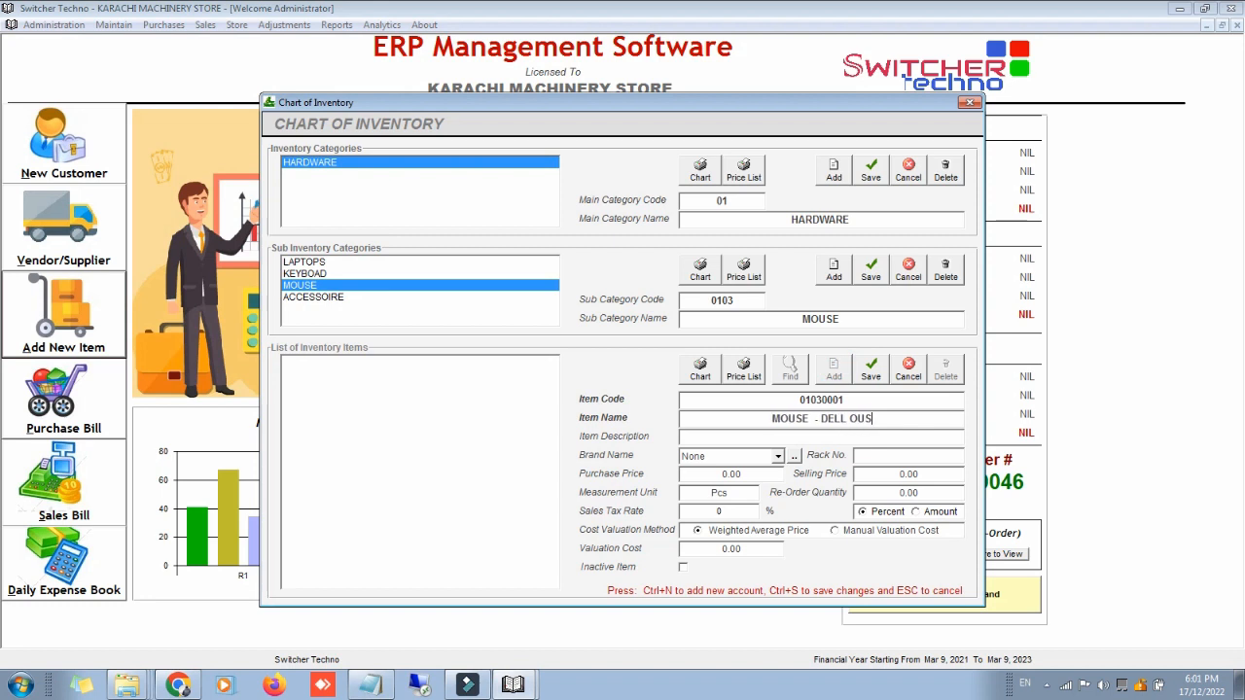
{"action": "key", "text": "BackSpace"}
{"action": "key", "text": "BackSpace"}
{"action": "key", "text": "BackSpace"}
{"action": "key", "text": "BackSpace"}
{"action": "key", "text": "BackSpace"}
{"action": "key", "text": "BackSpace"}
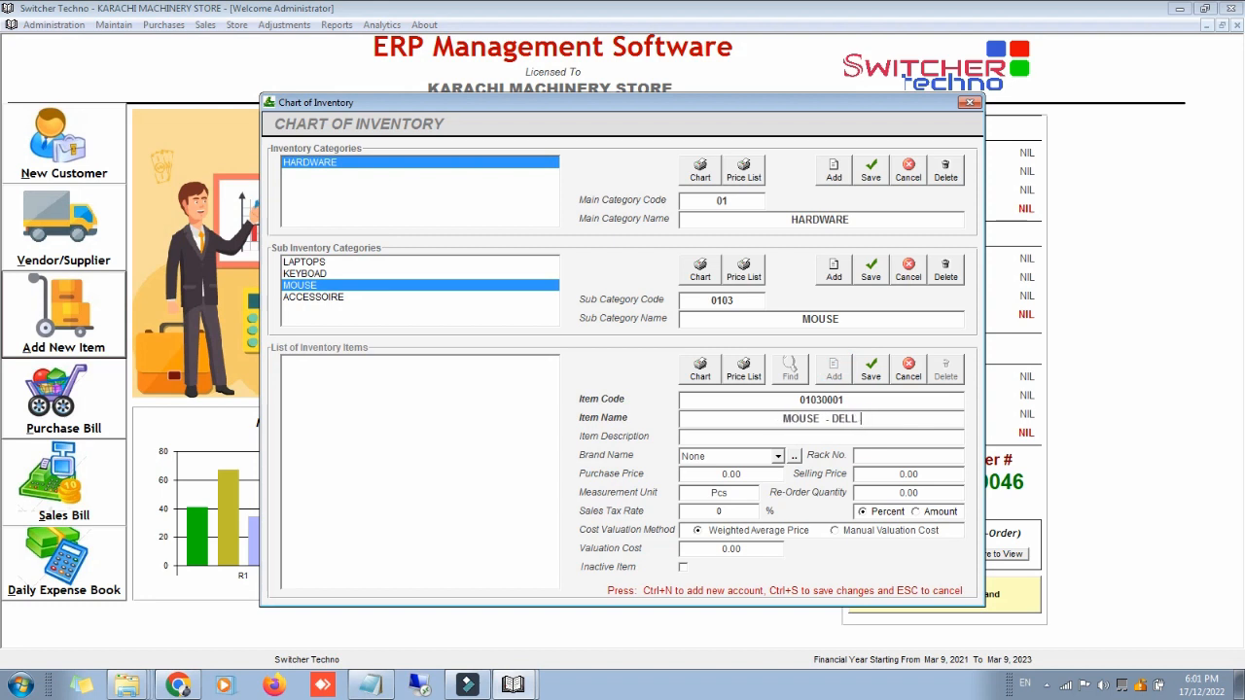
{"action": "left_click", "coordinate": [869, 370]}
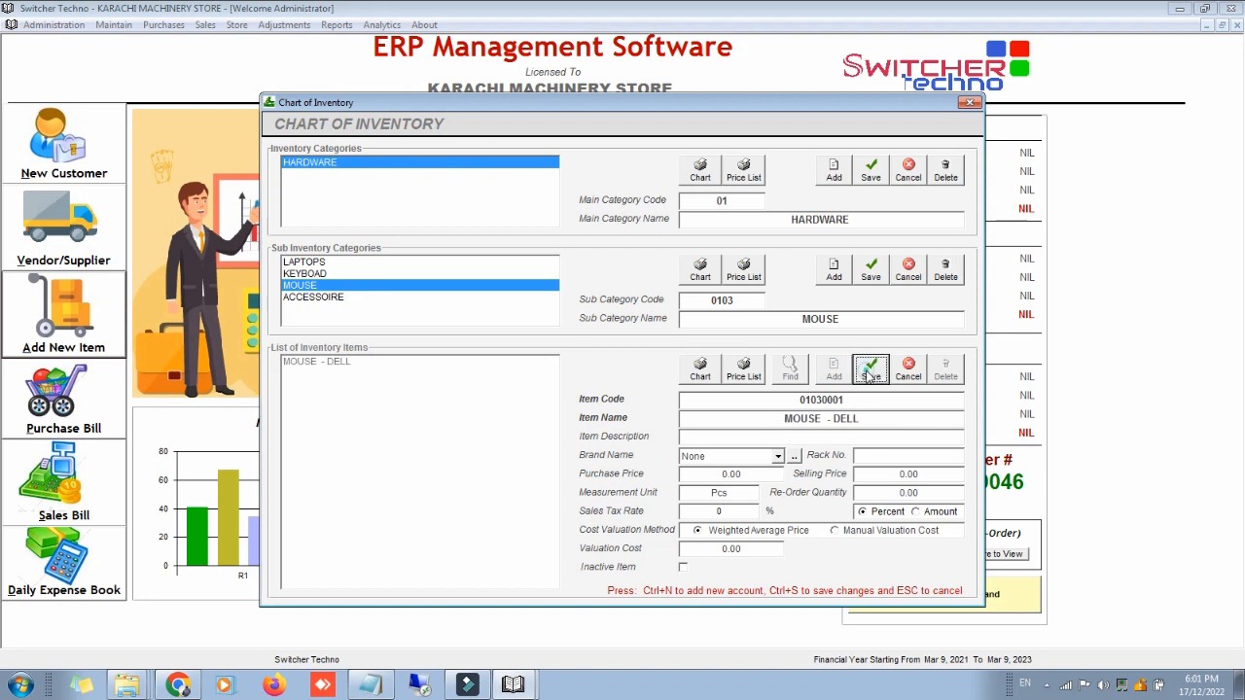
{"action": "left_click", "coordinate": [869, 373]}
{"action": "key", "text": "Return"}
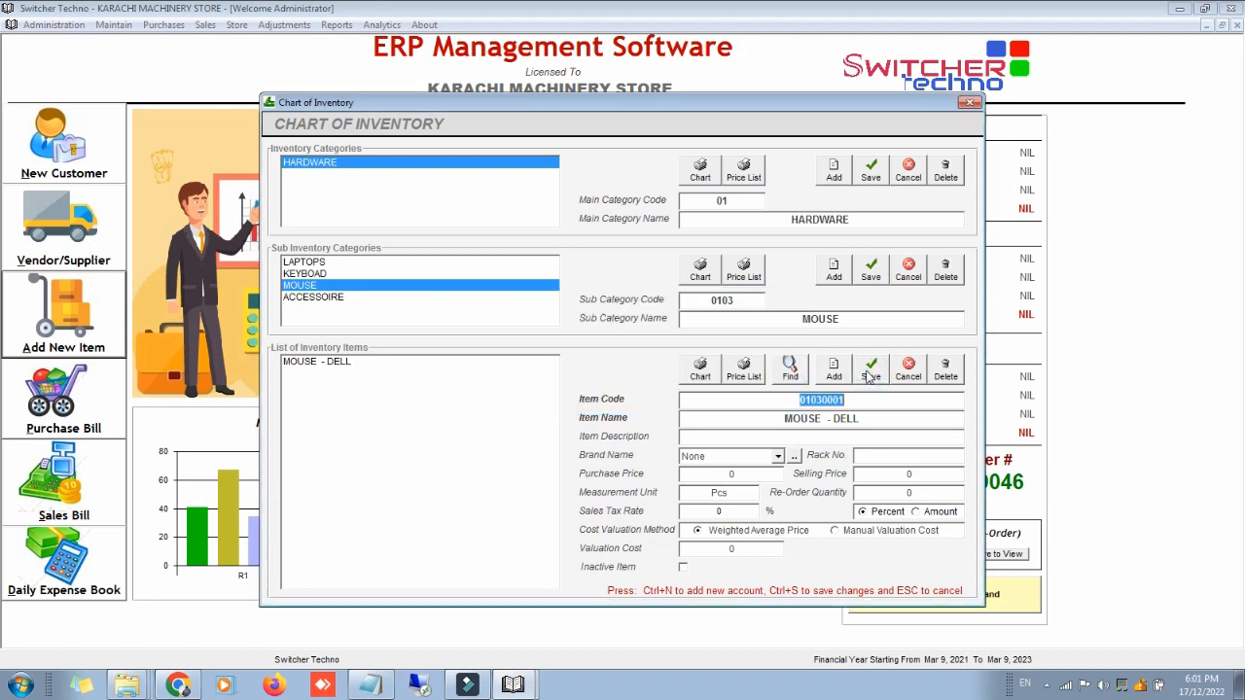
{"action": "left_click", "coordinate": [506, 298]}
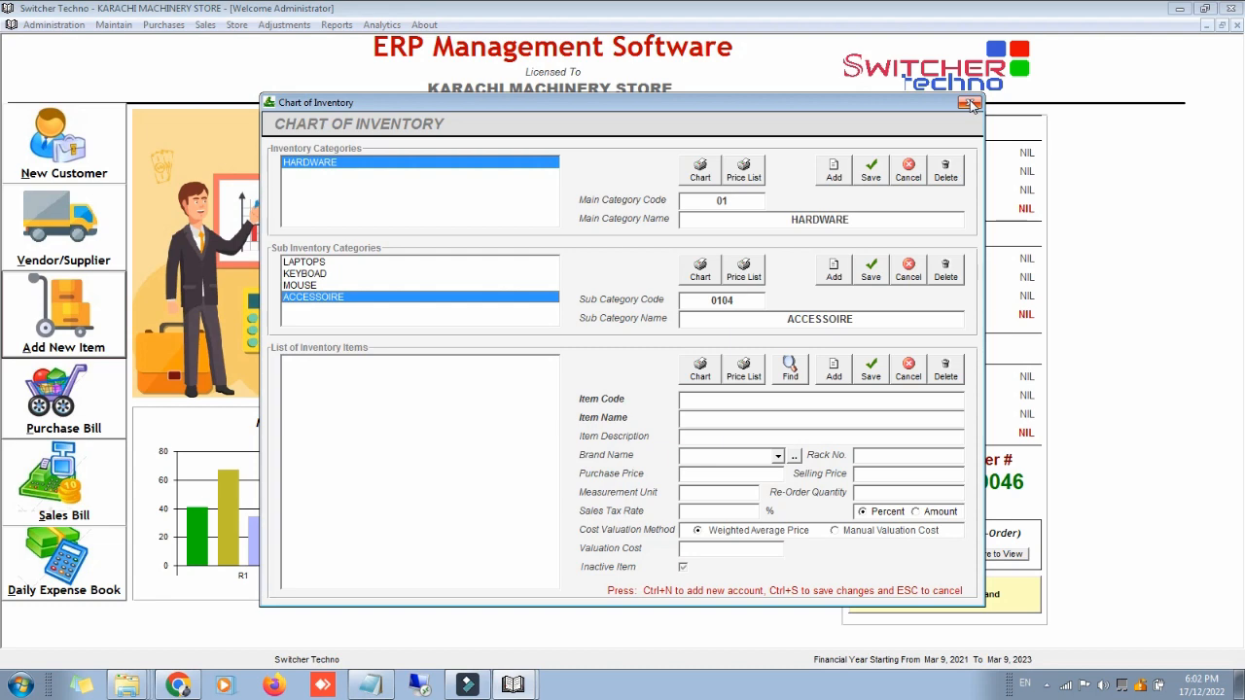
Step: Create credit vendor FASIAL TRADERS (account 21002001) and return to the dashboard
{"action": "left_click", "coordinate": [968, 104]}
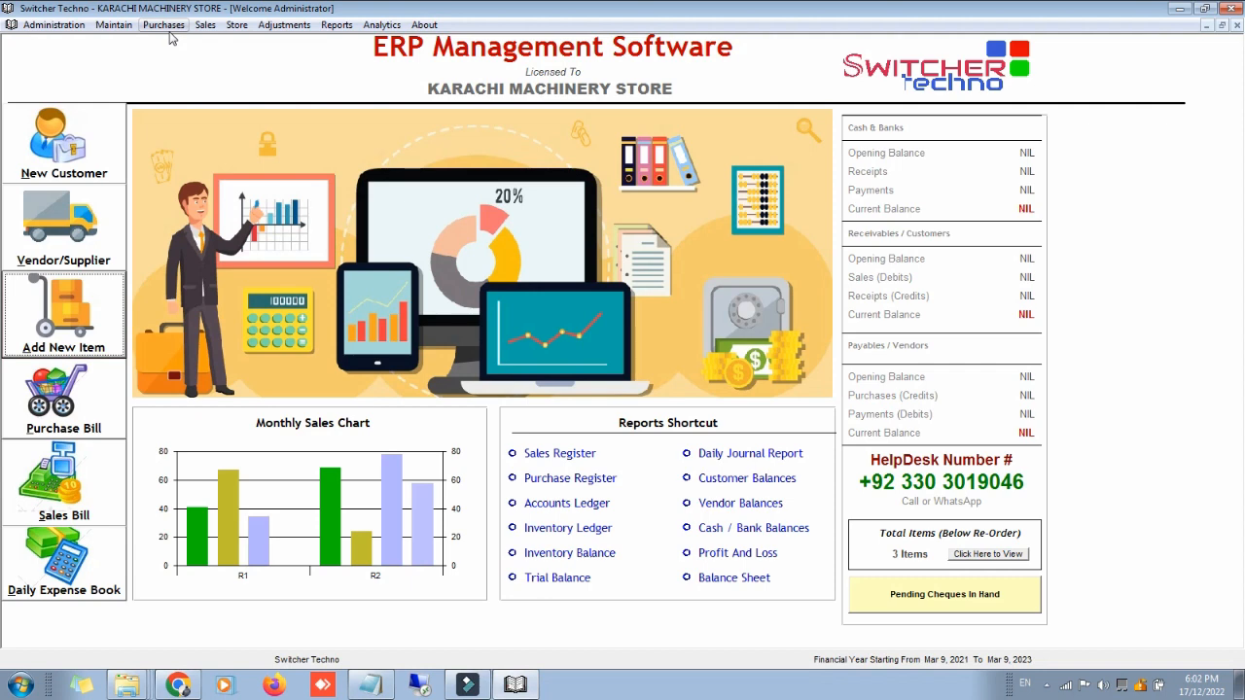
{"action": "left_click", "coordinate": [109, 195]}
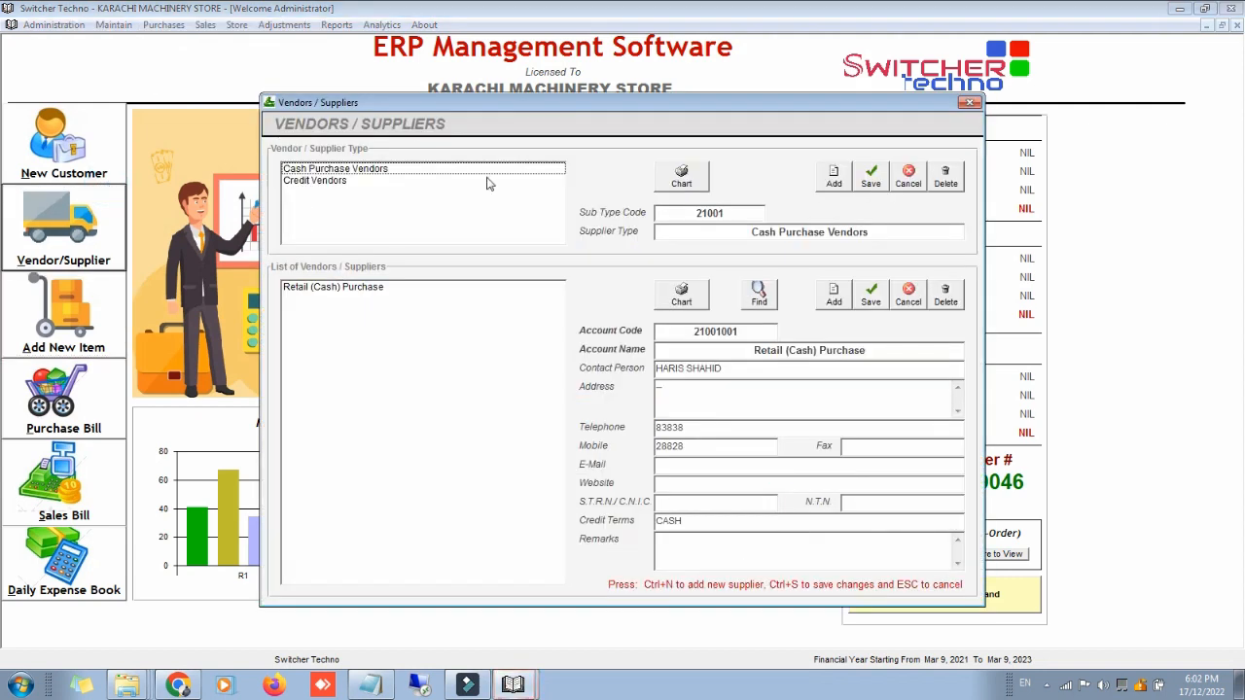
{"action": "left_click", "coordinate": [457, 181]}
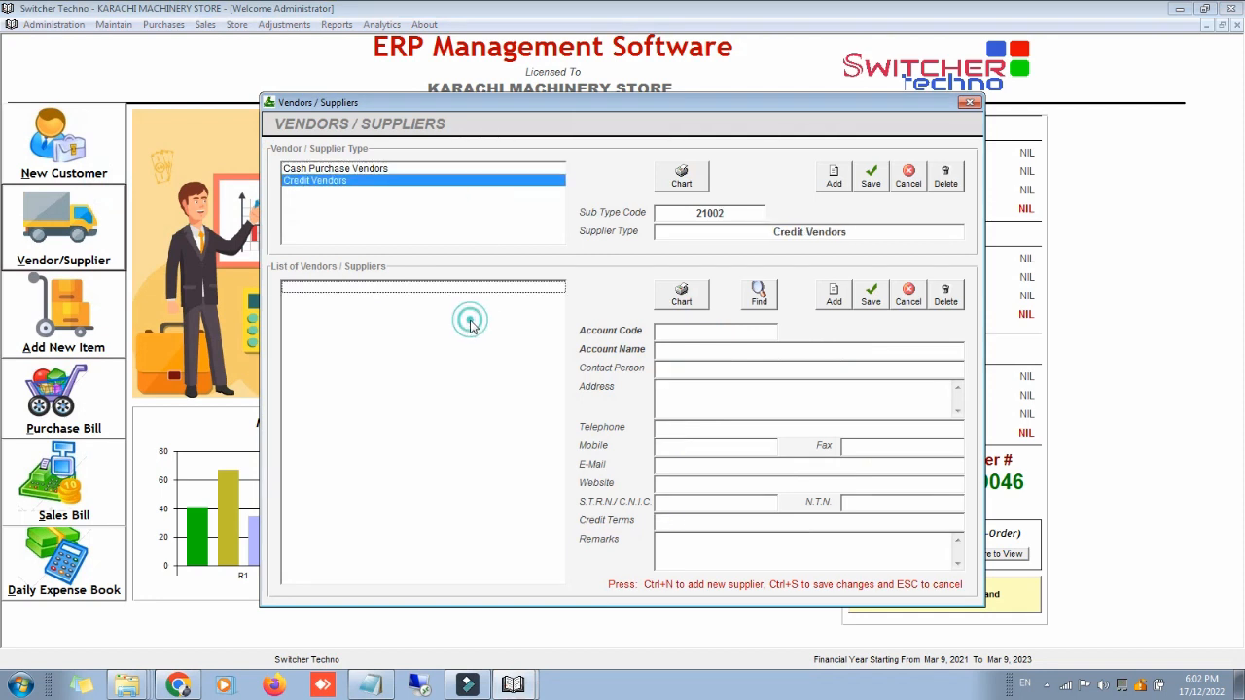
{"action": "left_click", "coordinate": [832, 298]}
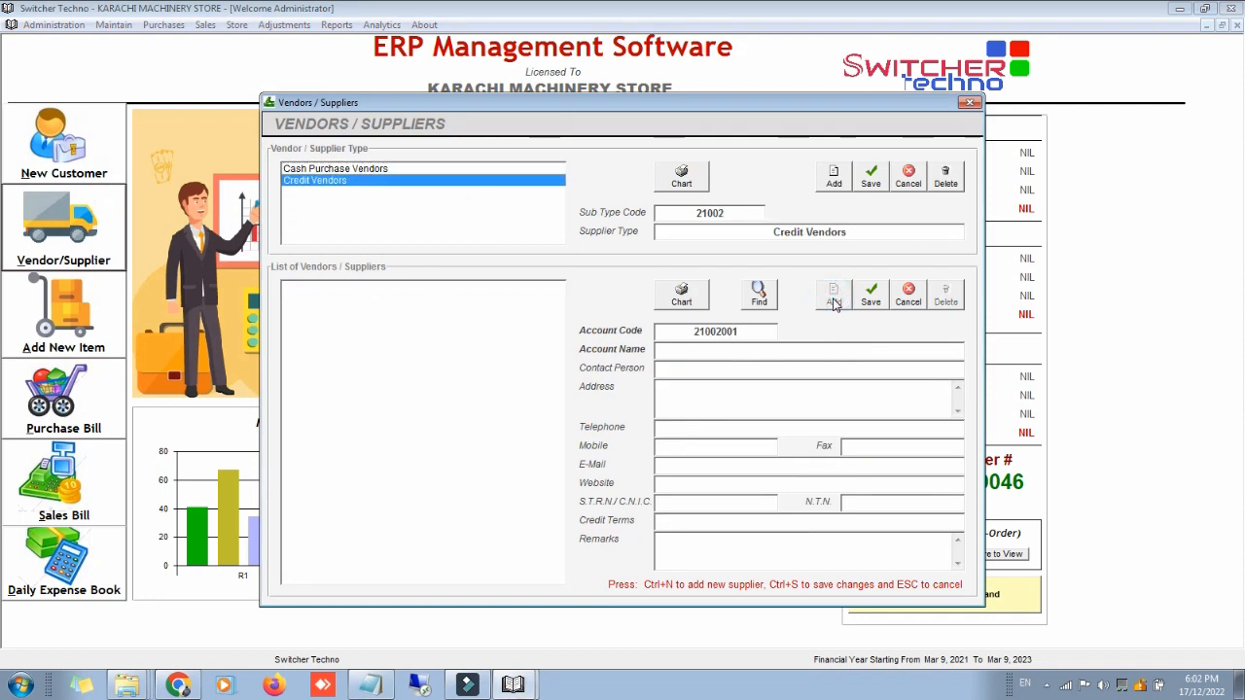
{"action": "type", "text": "FASIAL TRADERS"}
{"action": "key", "text": "Return"}
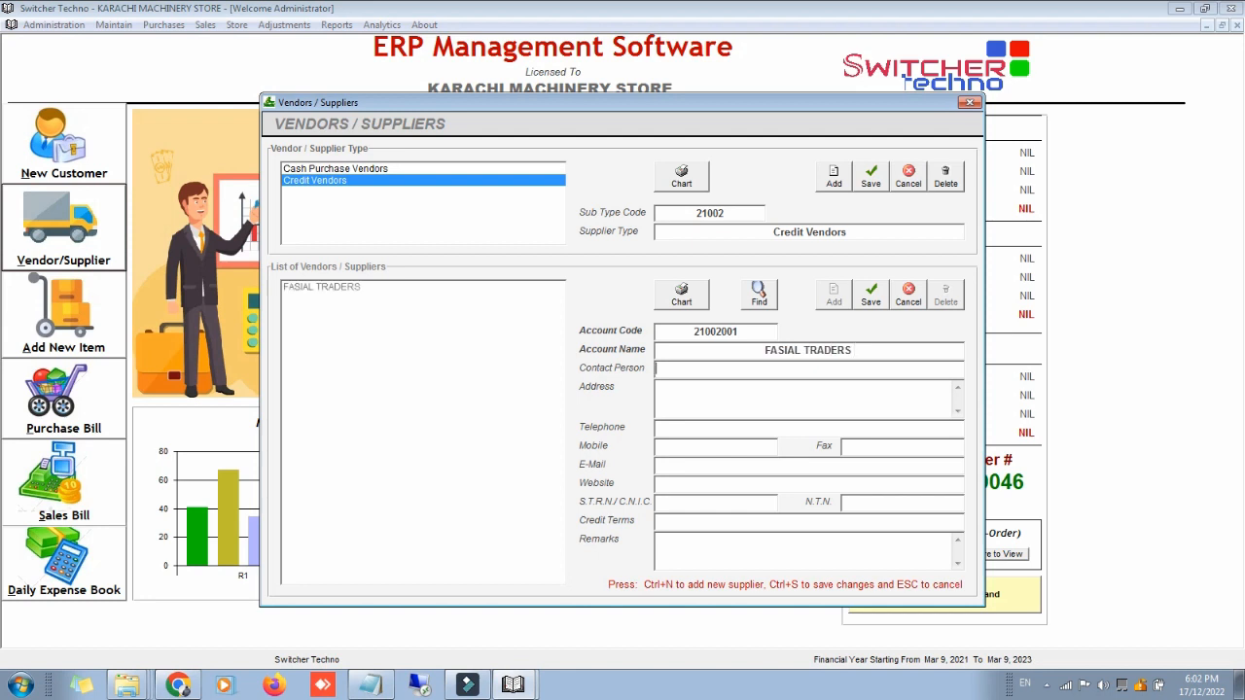
{"action": "left_click", "coordinate": [859, 302]}
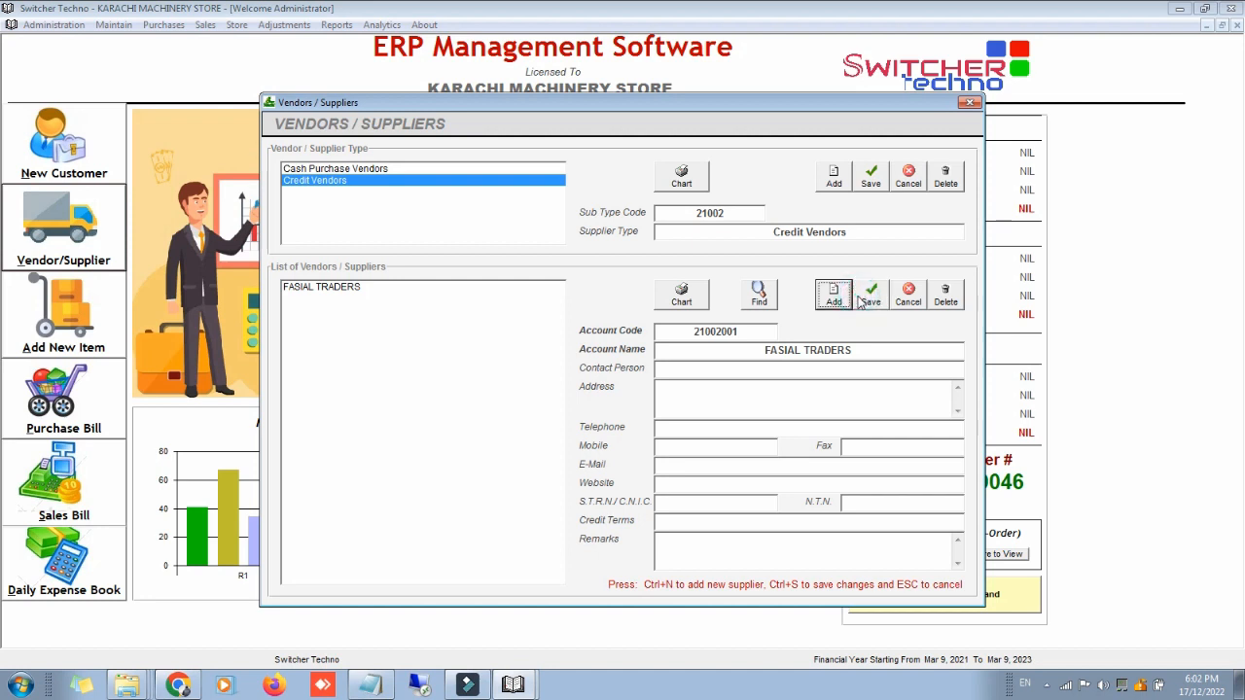
{"action": "left_click", "coordinate": [970, 102]}
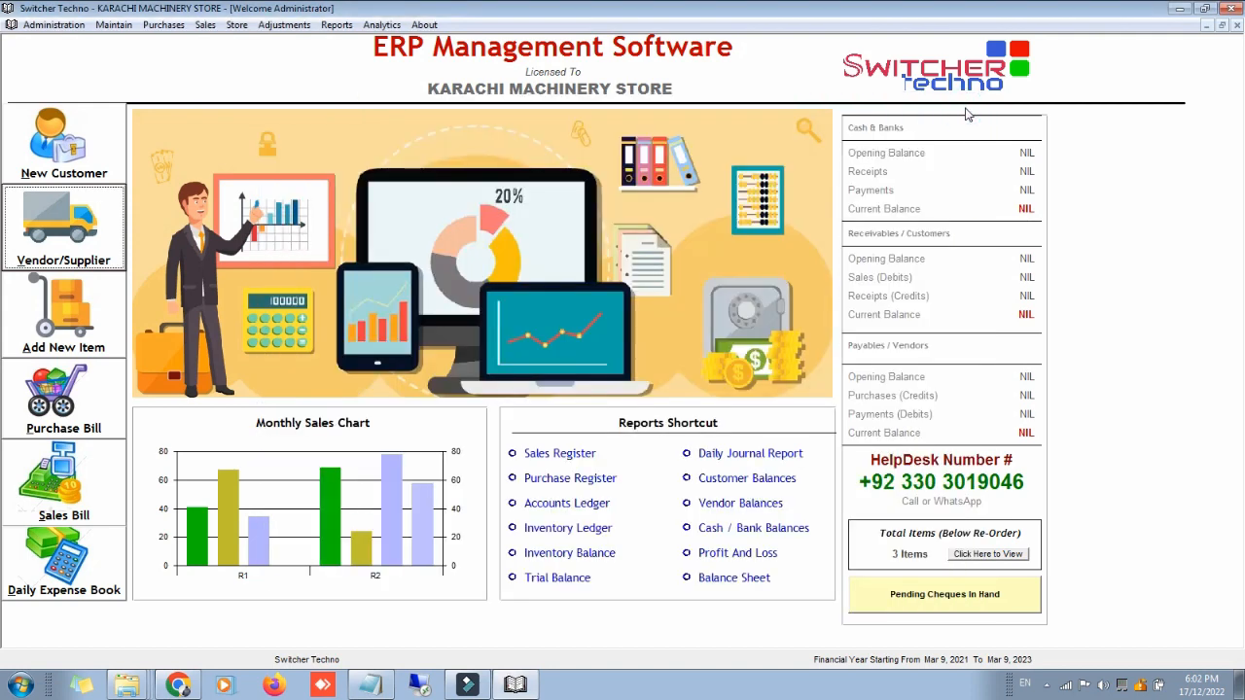
Step: Start a new purchase order for vendor FASIAL TRADERS, delivery date 15\12\2023
{"action": "left_click", "coordinate": [163, 27]}
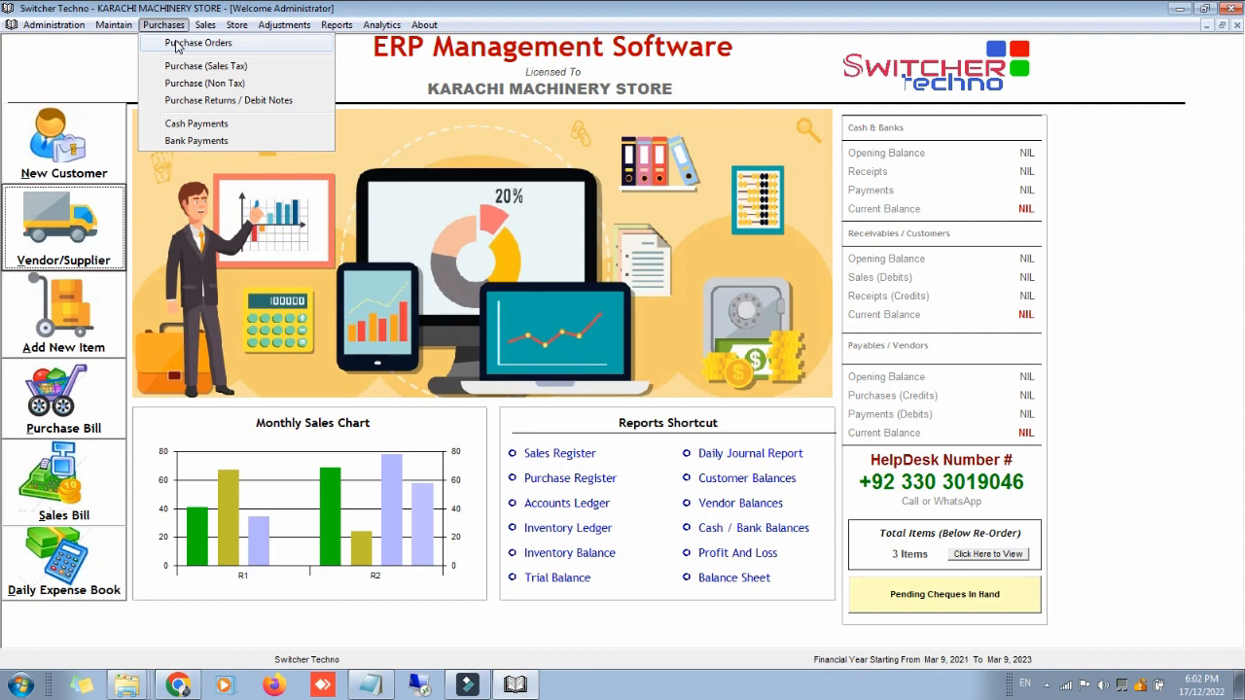
{"action": "left_click", "coordinate": [175, 42]}
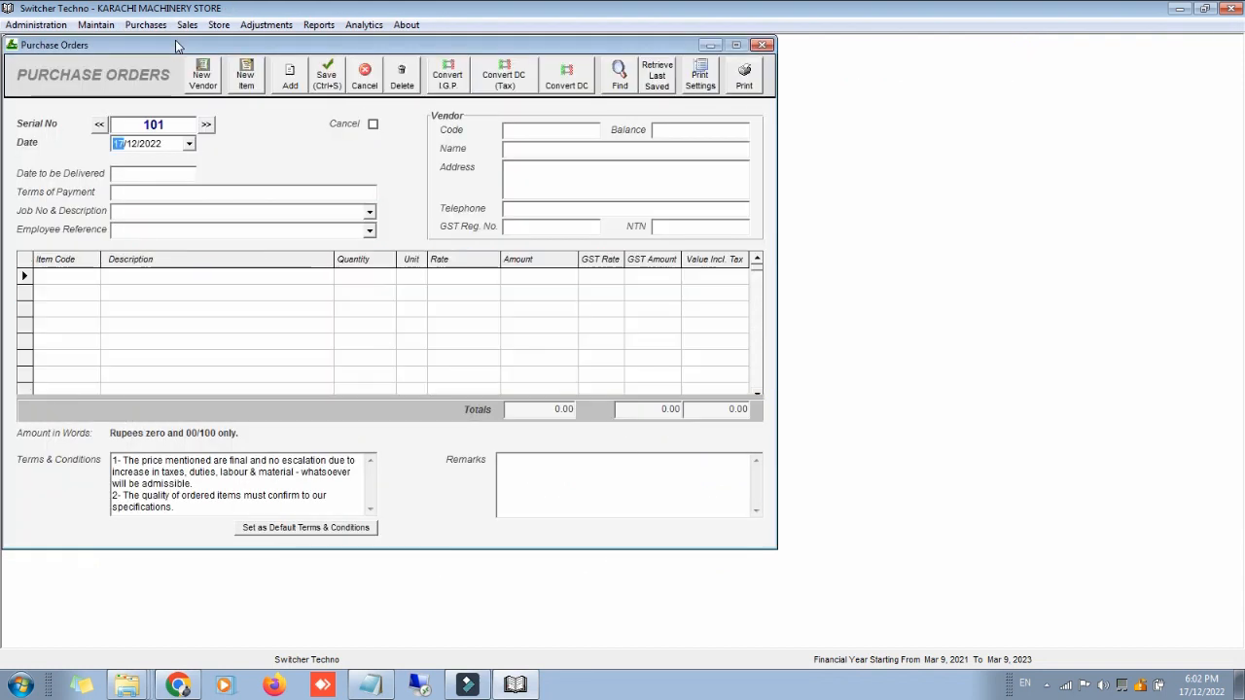
{"action": "left_click", "coordinate": [522, 129]}
{"action": "type", "text": "fa"}
{"action": "key", "text": "Down"}
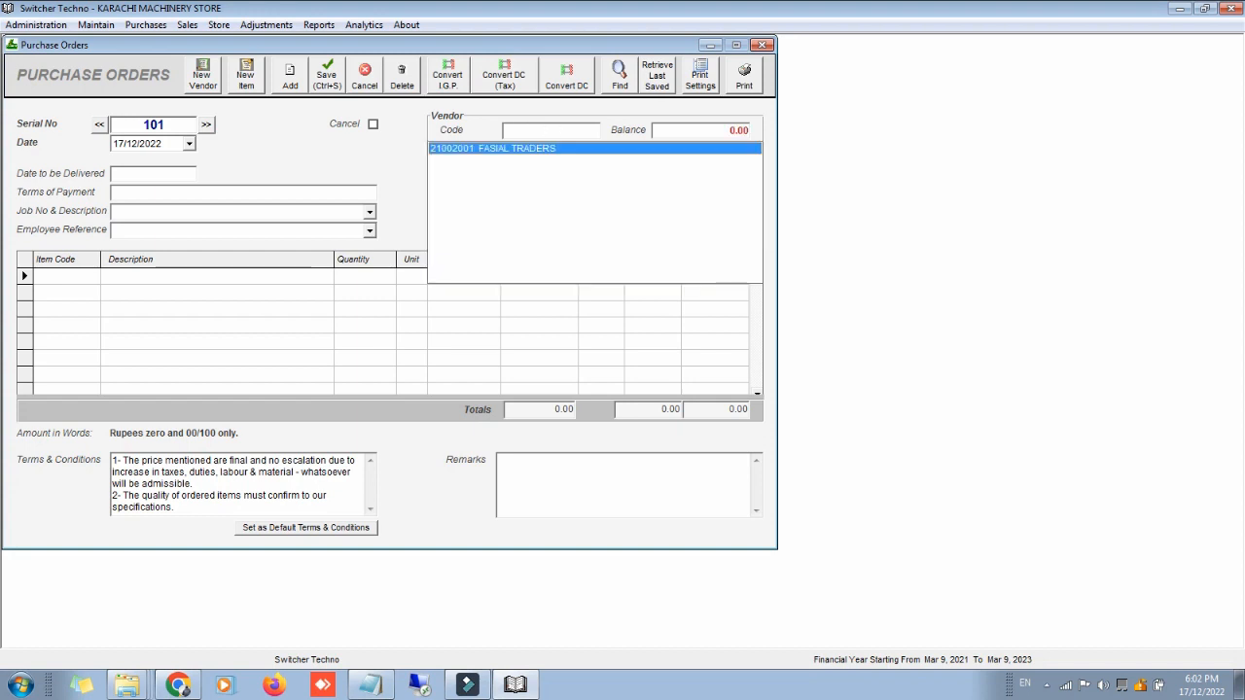
{"action": "key", "text": "Return"}
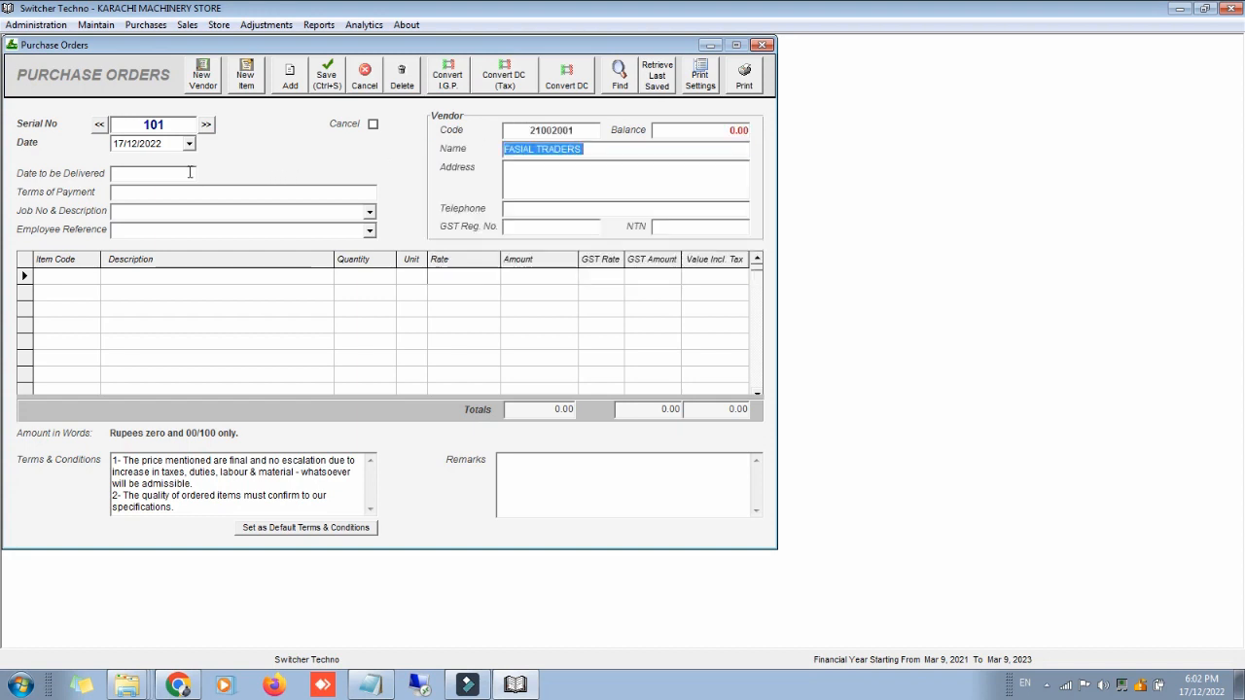
{"action": "left_click", "coordinate": [177, 172]}
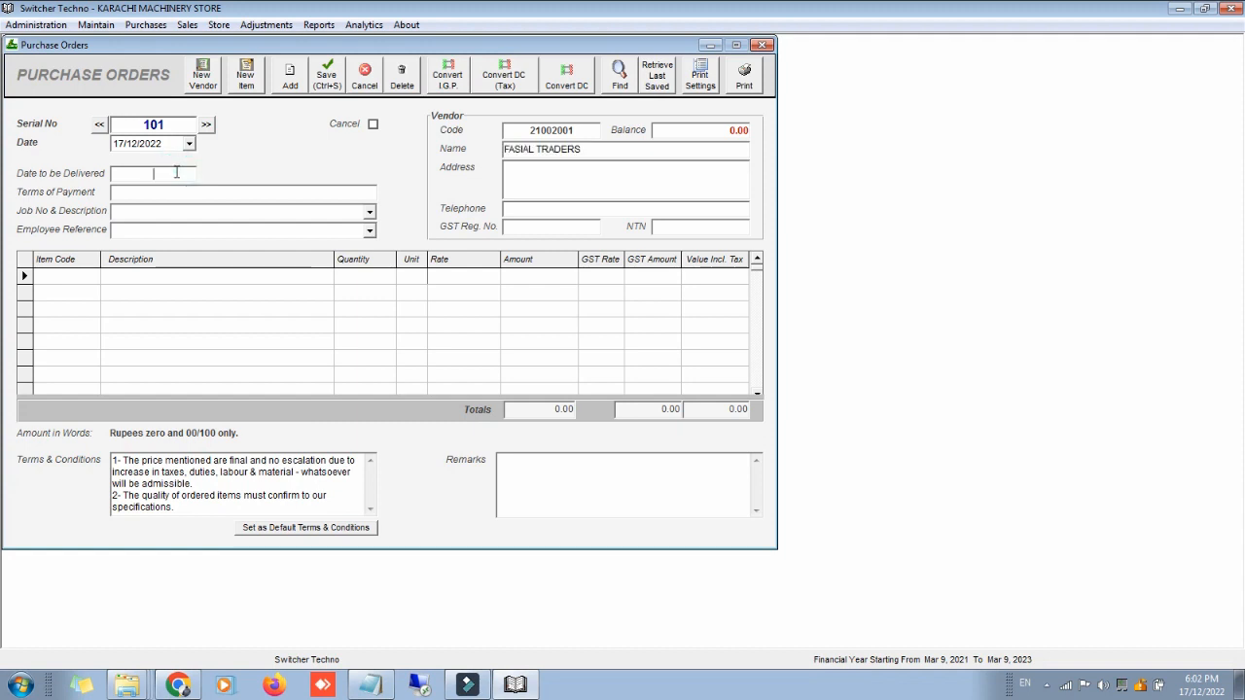
{"action": "type", "text": "15\\"}
{"action": "type", "text": "12\\2023"}
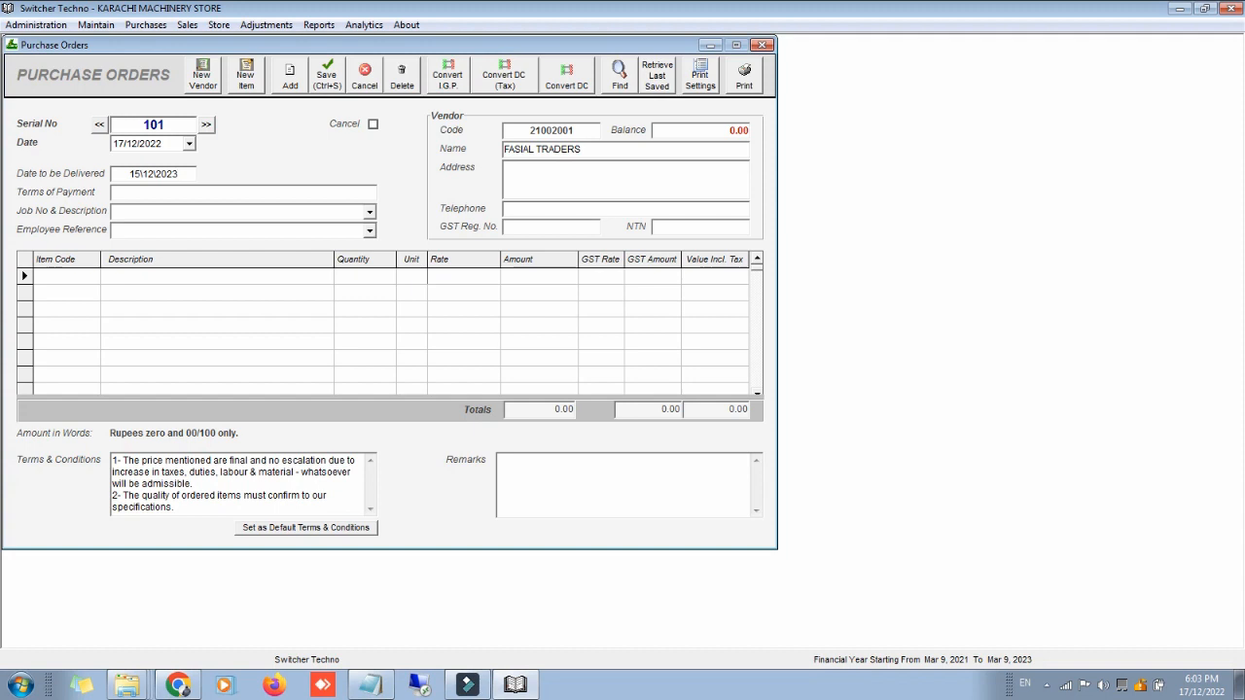
Step: Add 10 LAPTOPS - HP CORE I3 at rate 5000 to the order, totalling 50000
{"action": "left_click", "coordinate": [85, 280]}
{"action": "type", "text": "HP"}
{"action": "key", "text": "Down"}
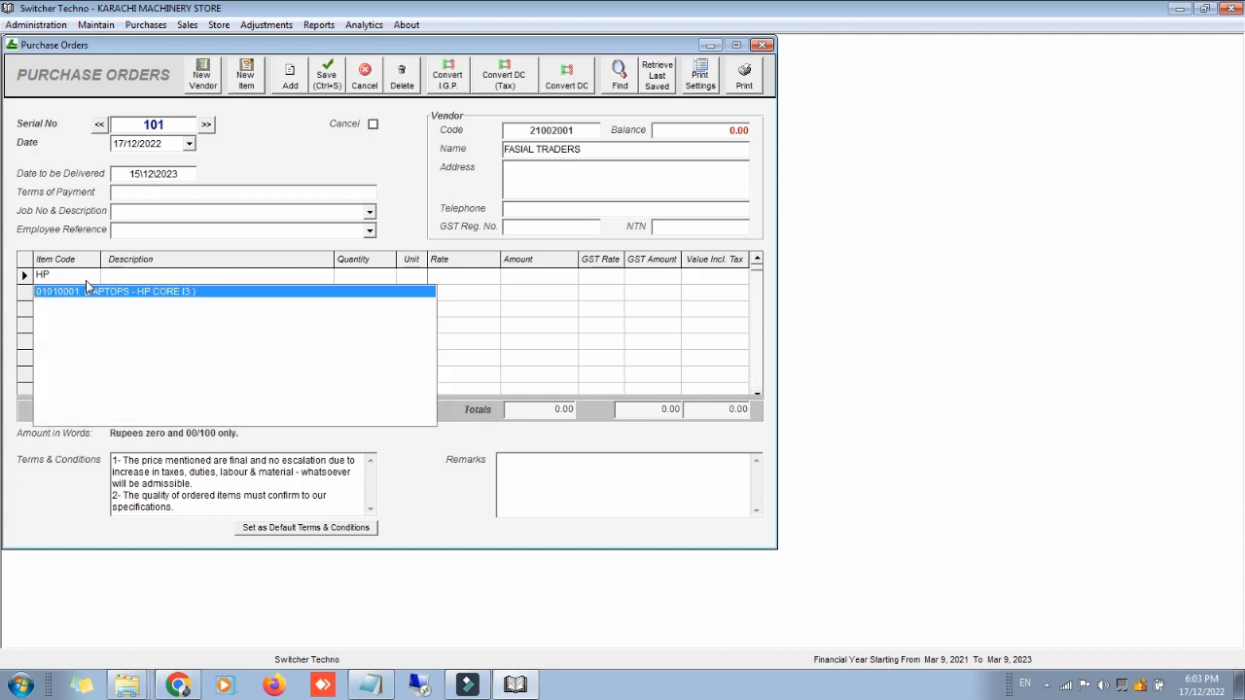
{"action": "key", "text": "Return"}
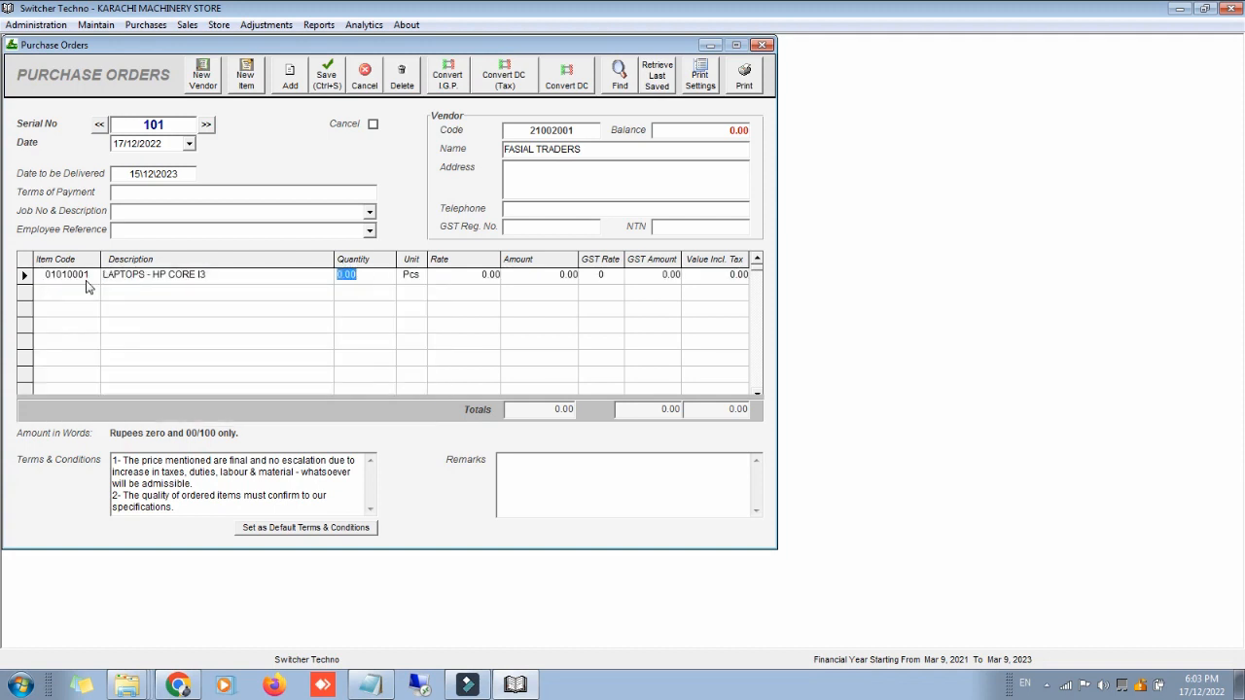
{"action": "type", "text": "10"}
{"action": "key", "text": "Return"}
{"action": "type", "text": "5000"}
{"action": "key", "text": "Return"}
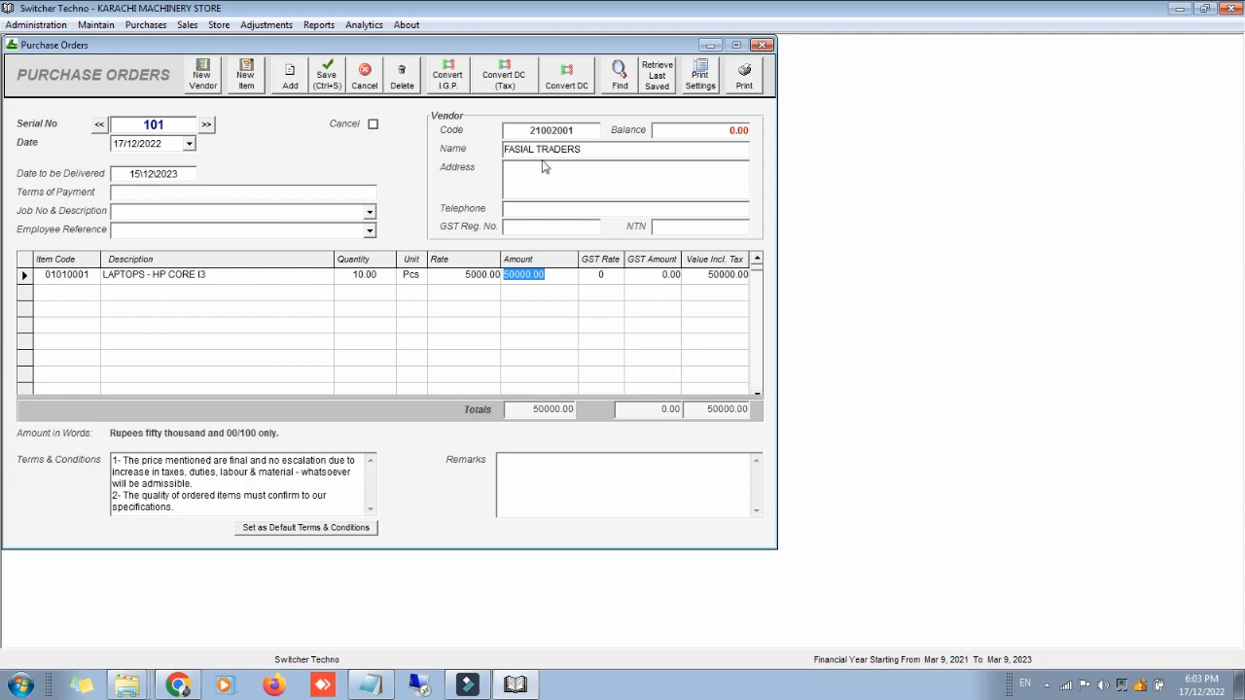
Step: Print purchase order 101, dismiss the paper-width error, close the report and open Start
{"action": "left_click", "coordinate": [744, 78]}
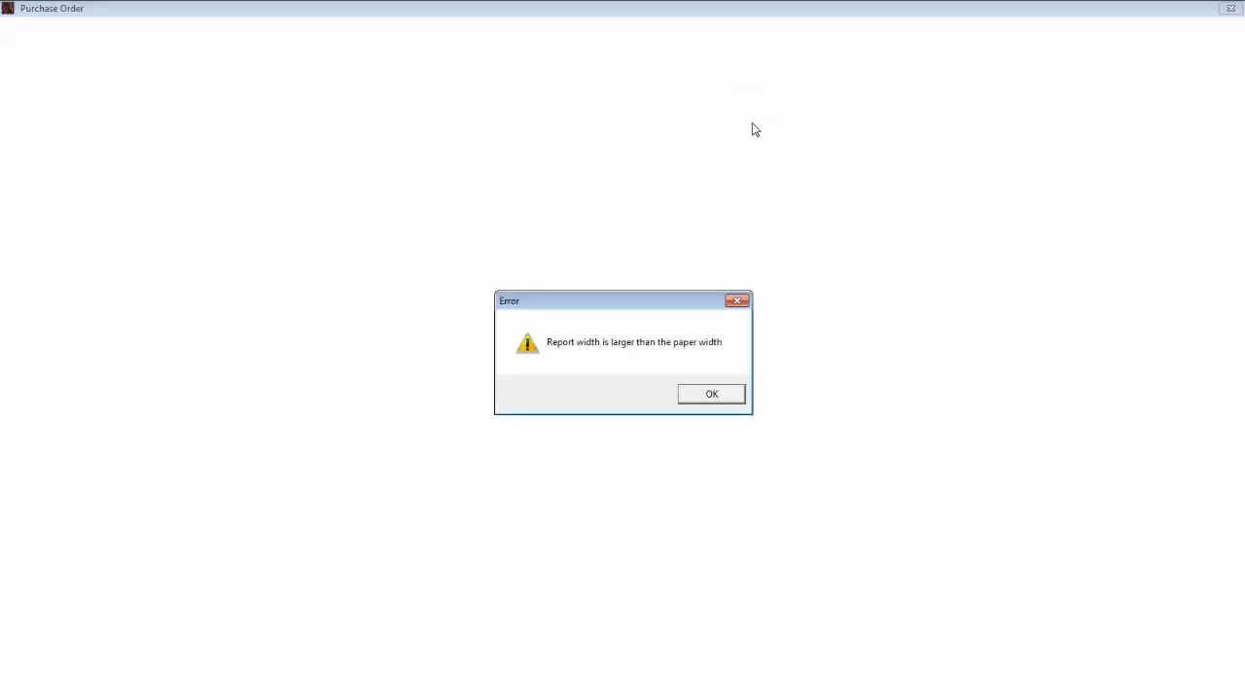
{"action": "key", "text": "Return"}
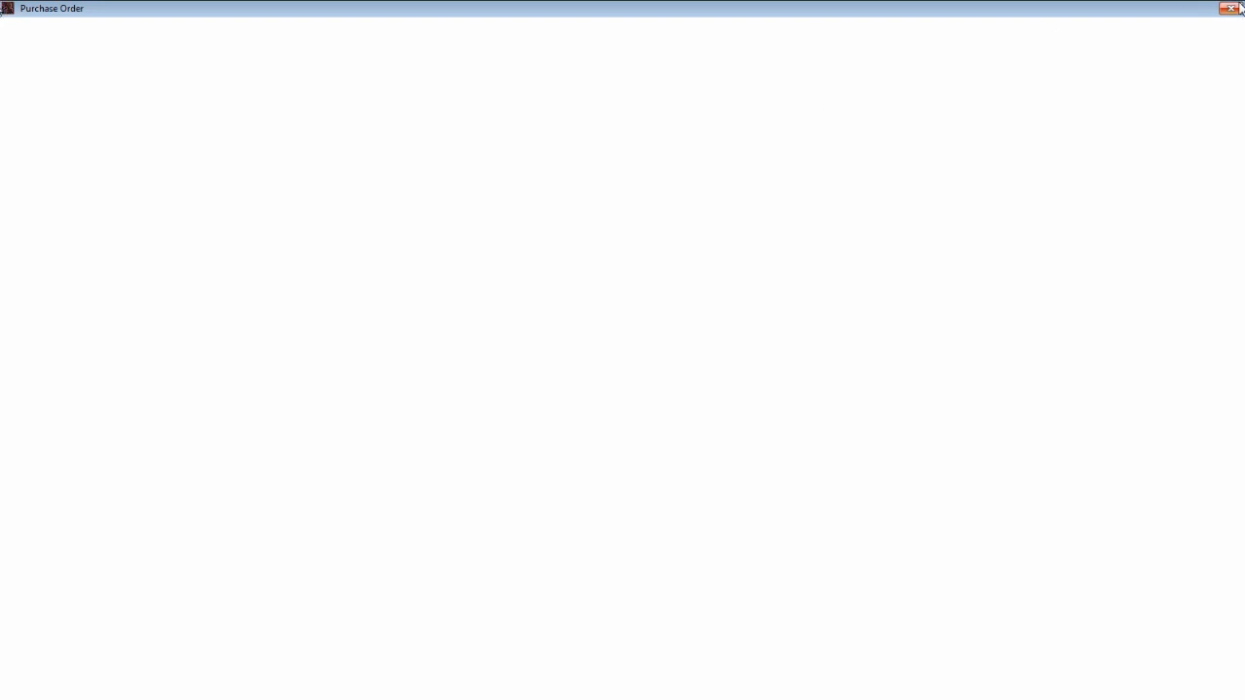
{"action": "left_click", "coordinate": [1239, 10]}
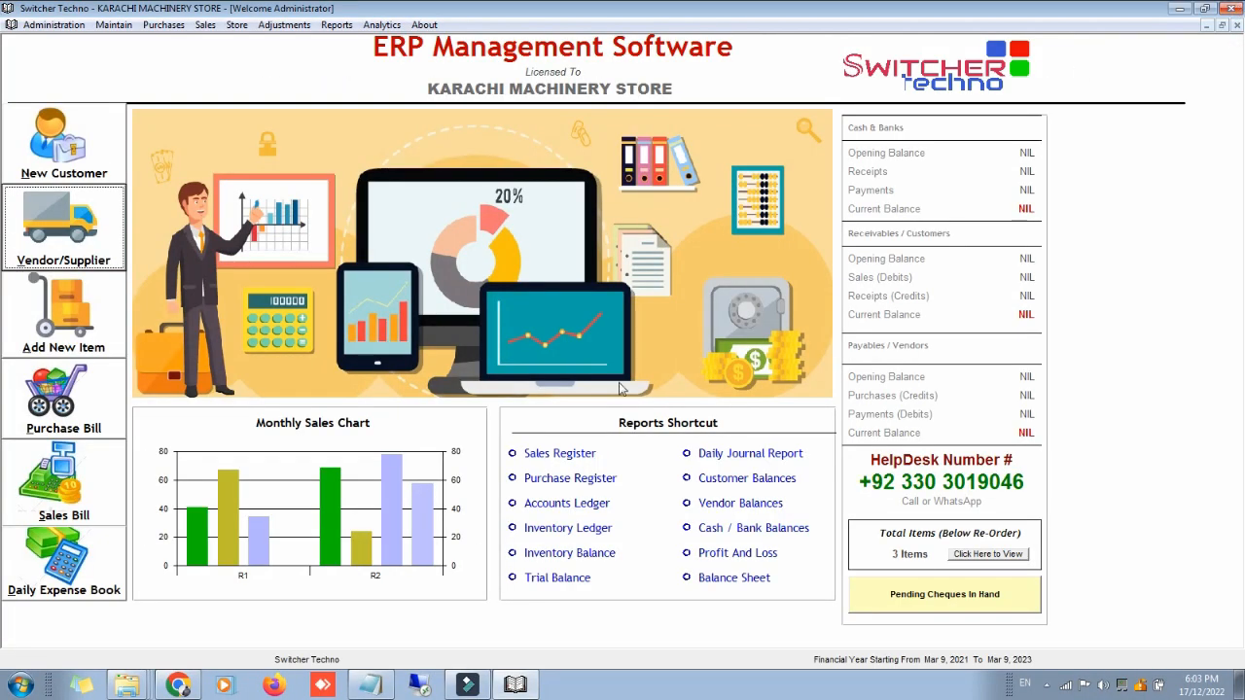
{"action": "key", "text": "super"}
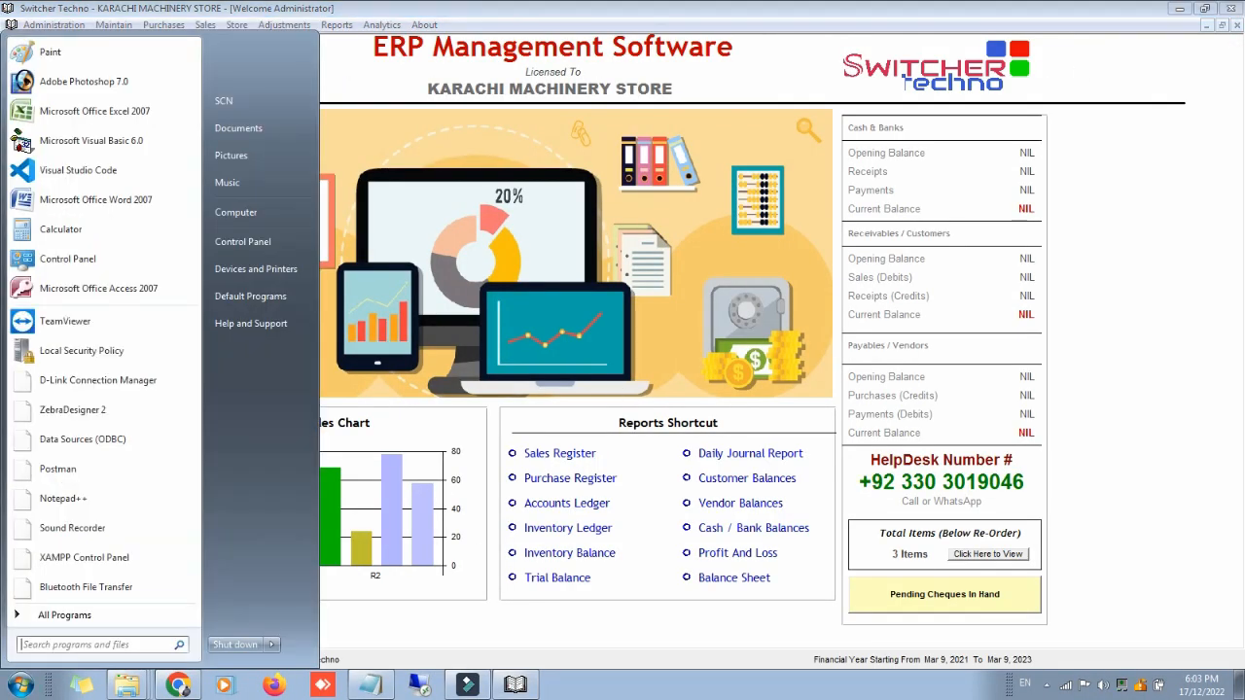
Step: Make Microsoft XPS Document Writer the default printer and minimize Devices and Printers
{"action": "left_click", "coordinate": [260, 271]}
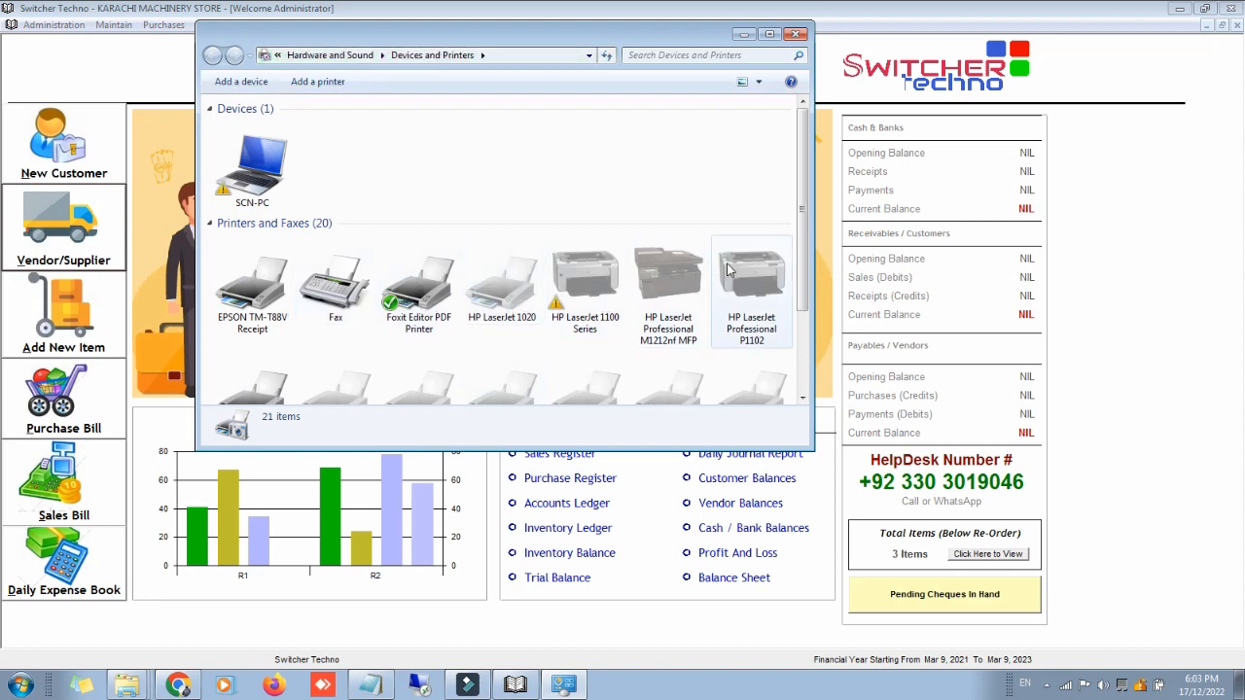
{"action": "scroll", "coordinate": [802, 279], "scroll_direction": "down", "scroll_amount": 2}
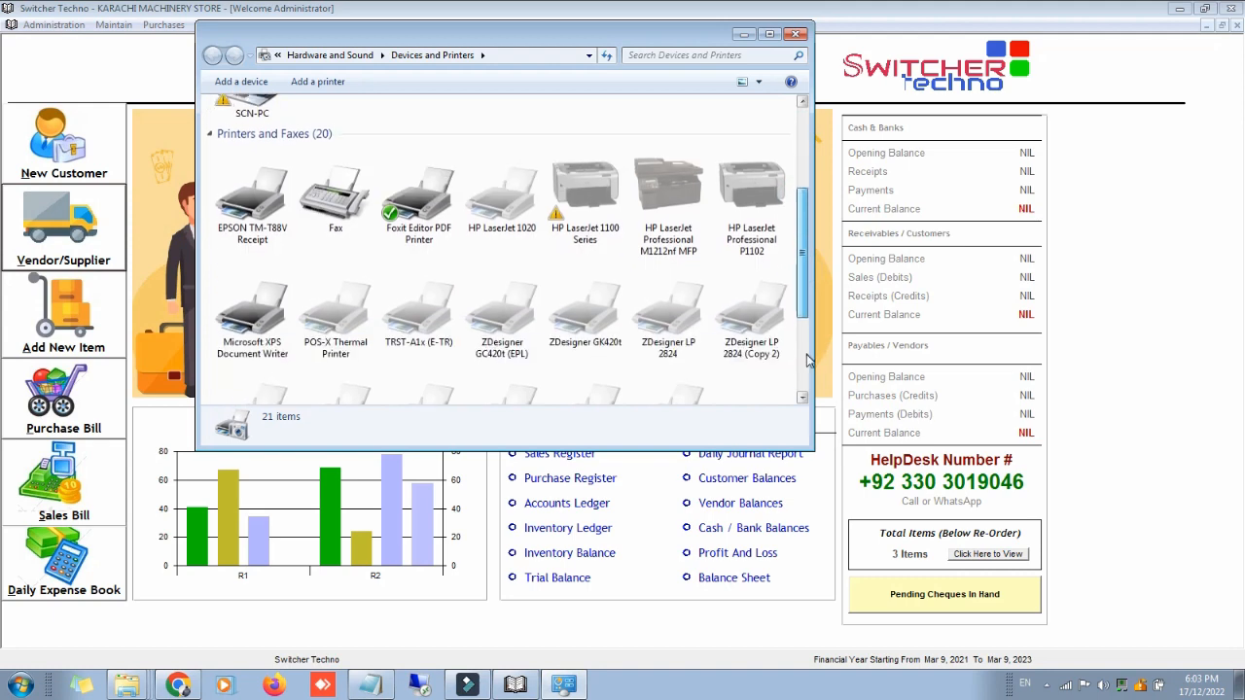
{"action": "right_click", "coordinate": [264, 304]}
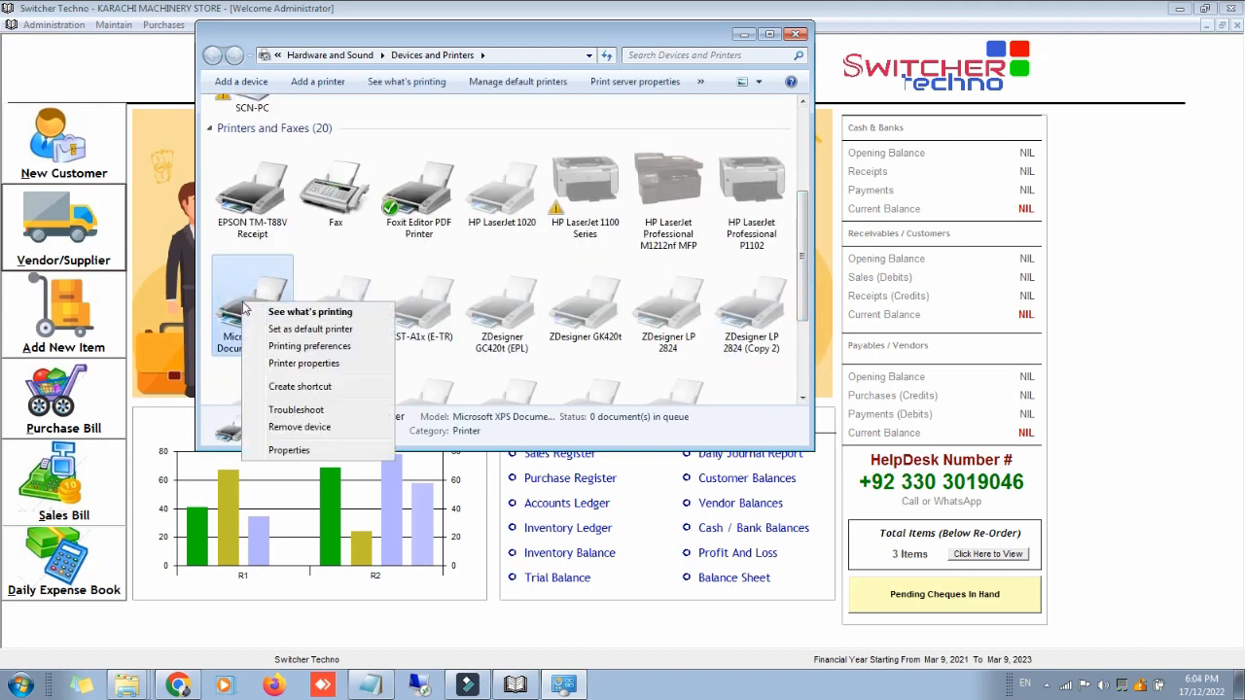
{"action": "left_click", "coordinate": [282, 333]}
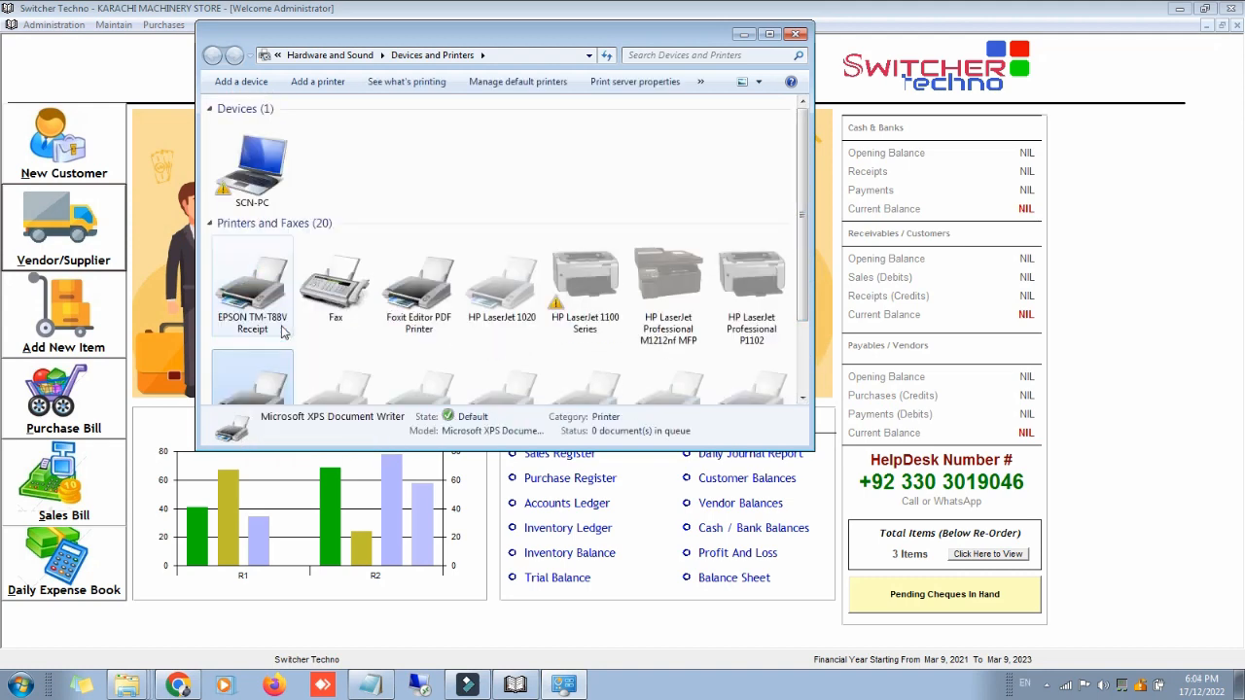
{"action": "left_click", "coordinate": [741, 35]}
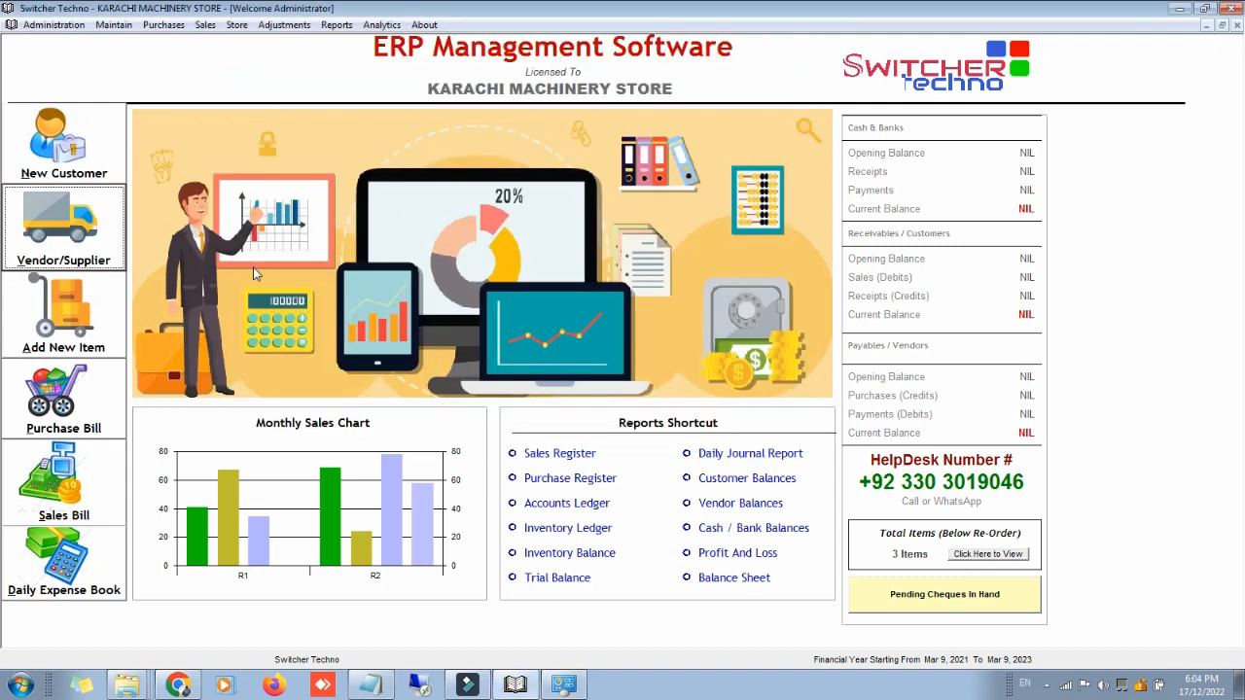
{"action": "left_click", "coordinate": [163, 24]}
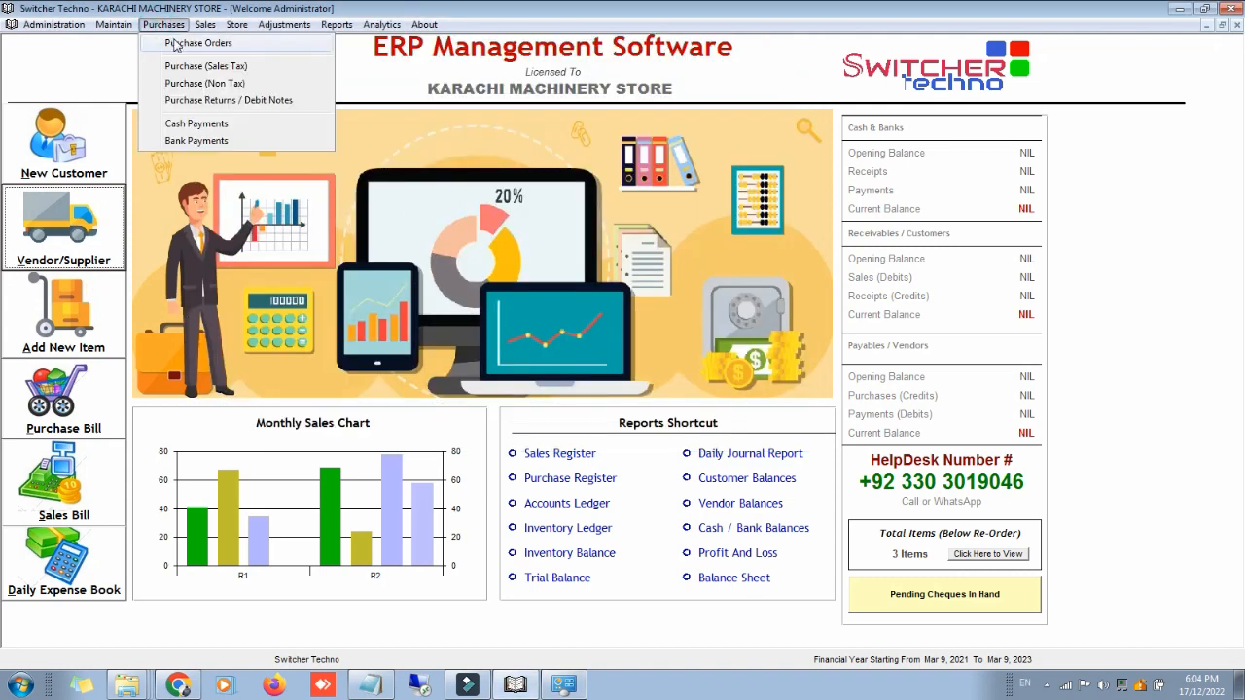
{"action": "left_click", "coordinate": [171, 41]}
{"action": "left_click", "coordinate": [99, 124]}
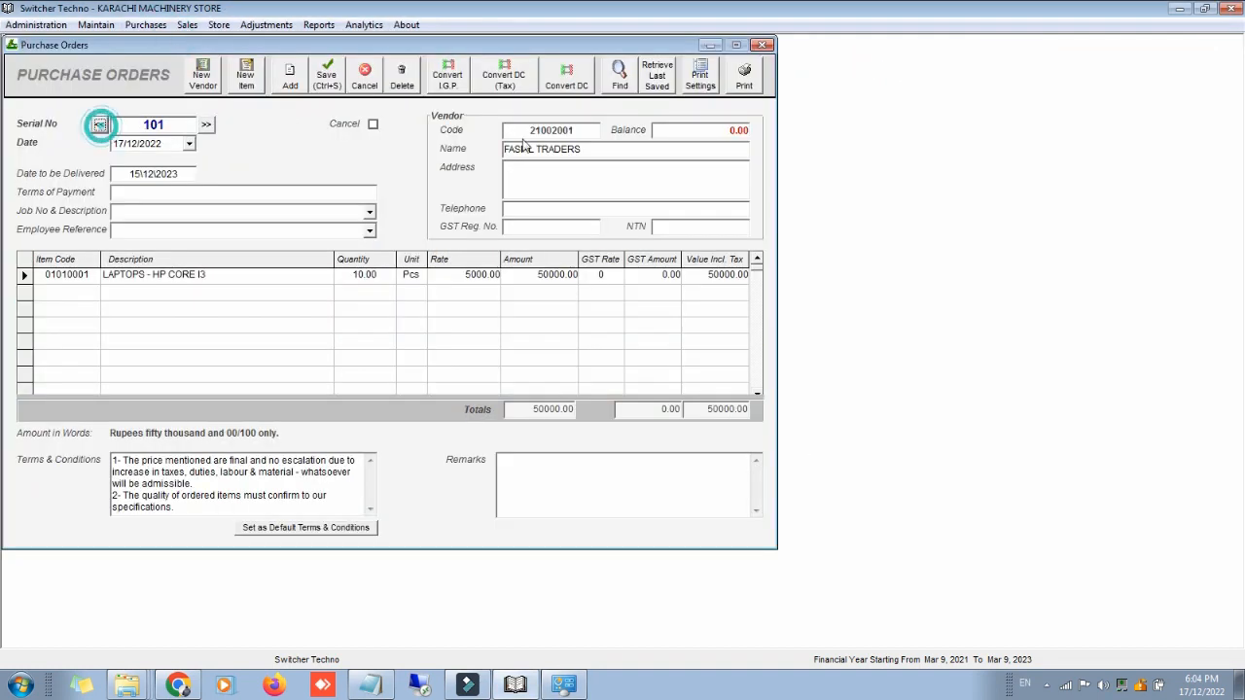
{"action": "left_click", "coordinate": [745, 78]}
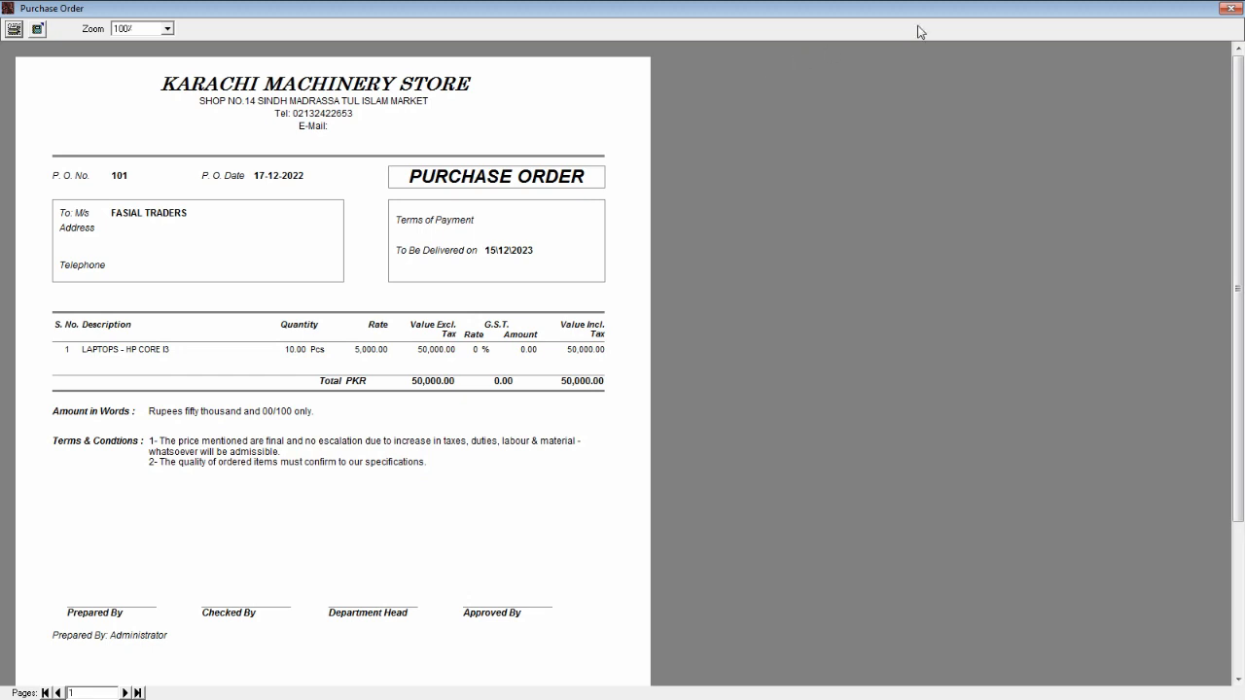
{"action": "double_click", "coordinate": [3, 8]}
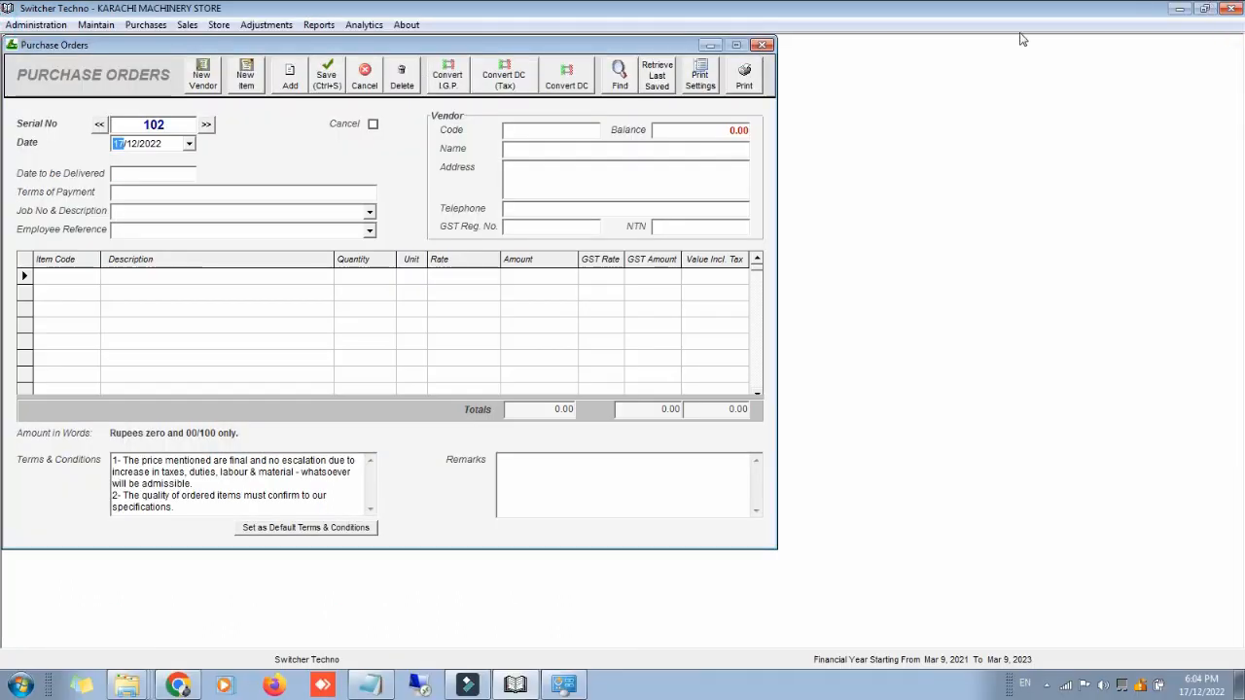
{"action": "left_click", "coordinate": [764, 45]}
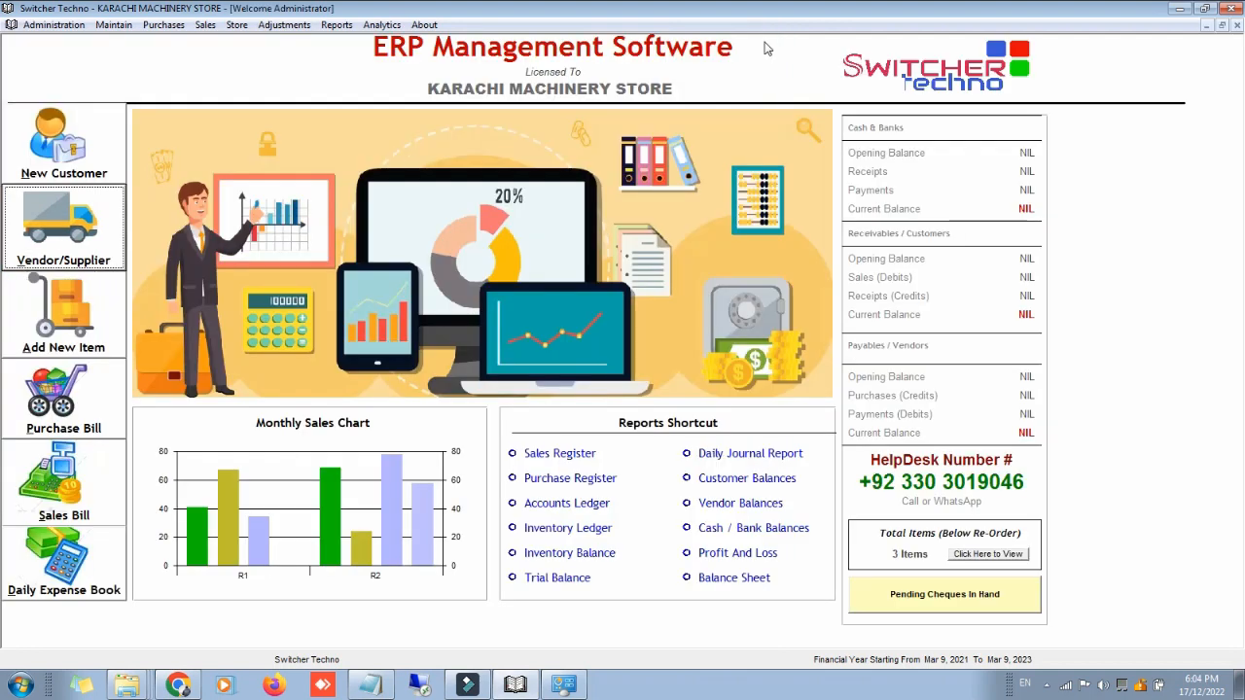
{"action": "left_click", "coordinate": [333, 26]}
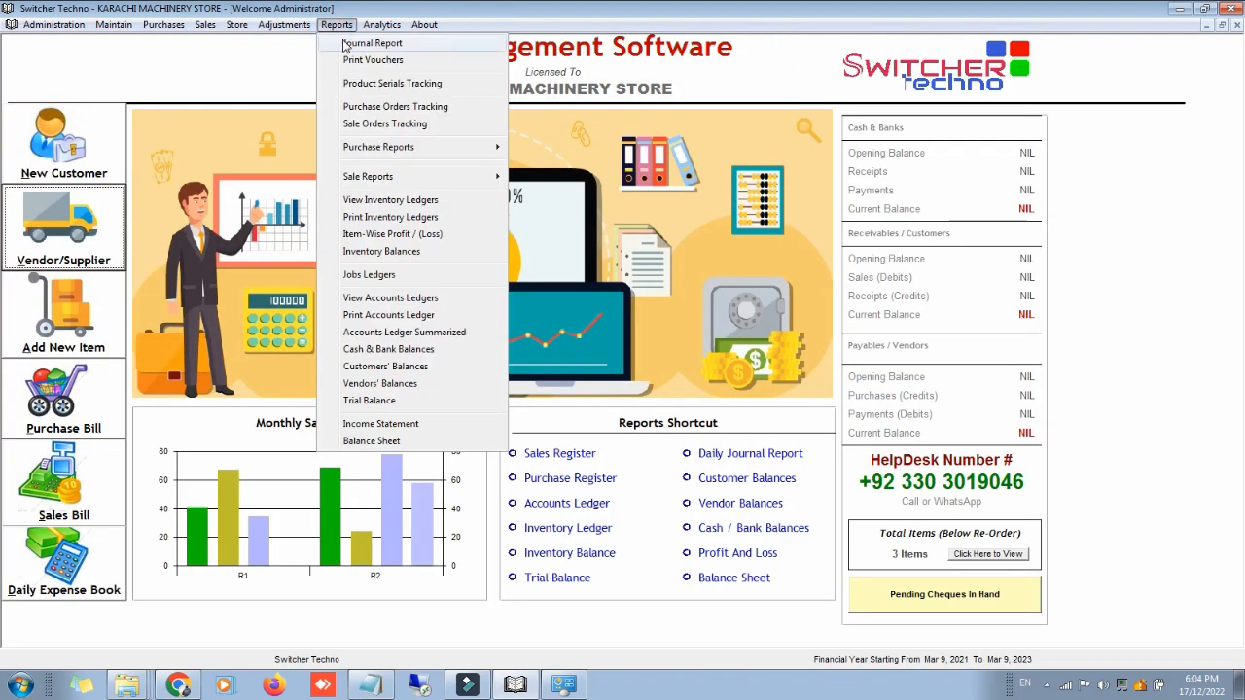
{"action": "left_click", "coordinate": [398, 110]}
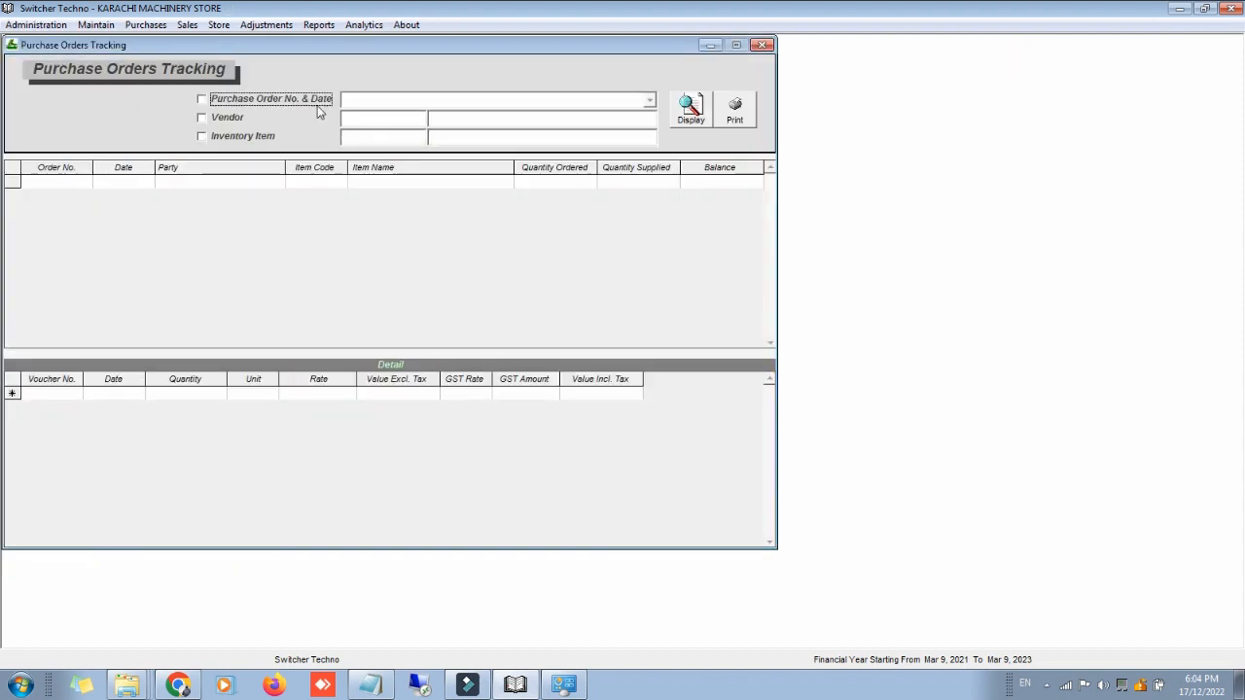
{"action": "left_click", "coordinate": [233, 120]}
{"action": "left_click", "coordinate": [368, 124]}
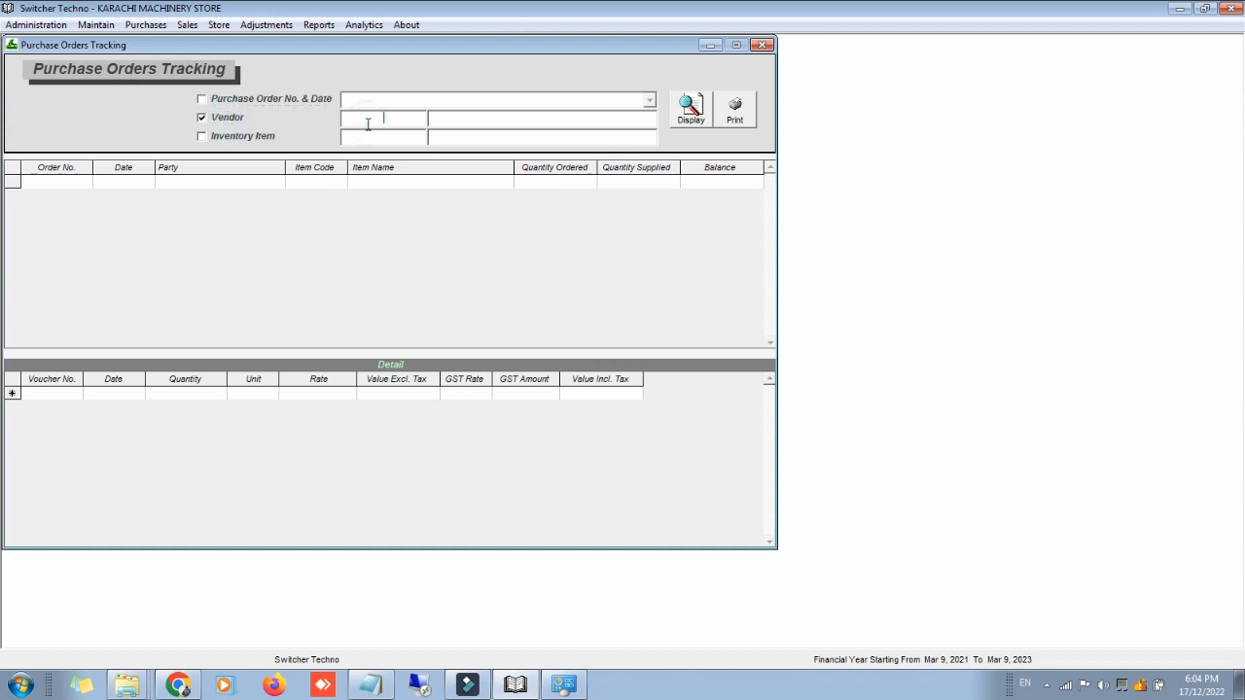
{"action": "type", "text": "FA"}
{"action": "key", "text": "Down"}
{"action": "key", "text": "Return"}
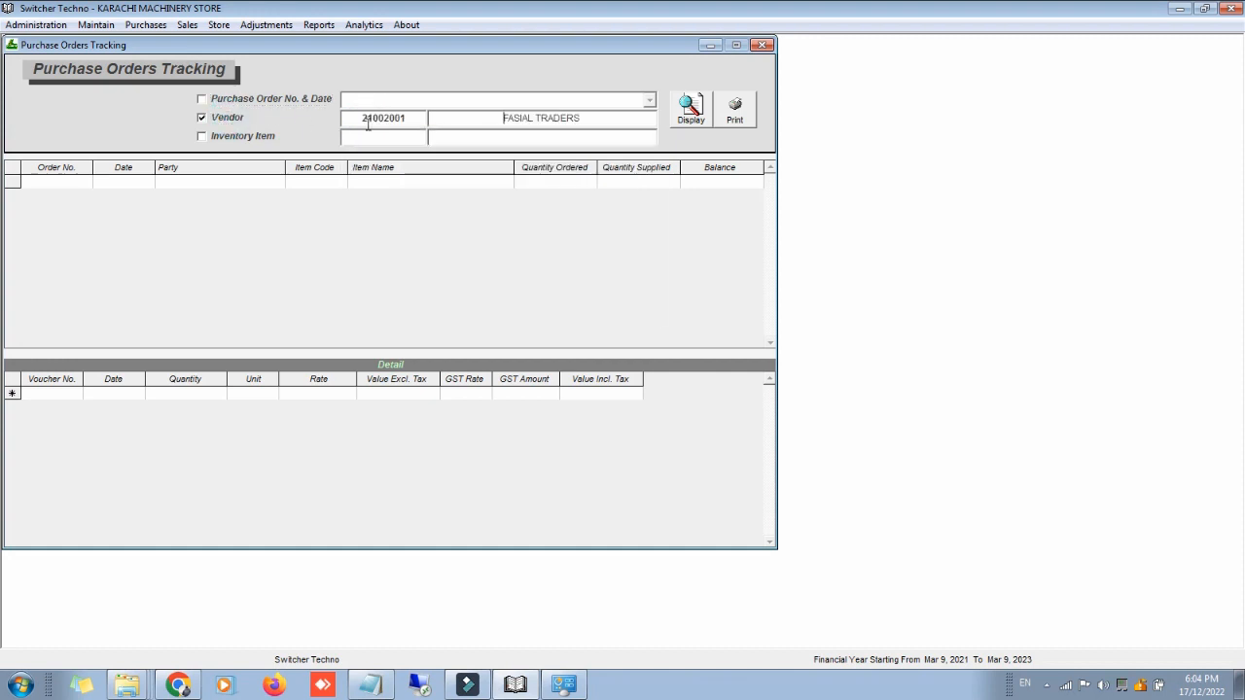
{"action": "left_click", "coordinate": [691, 123]}
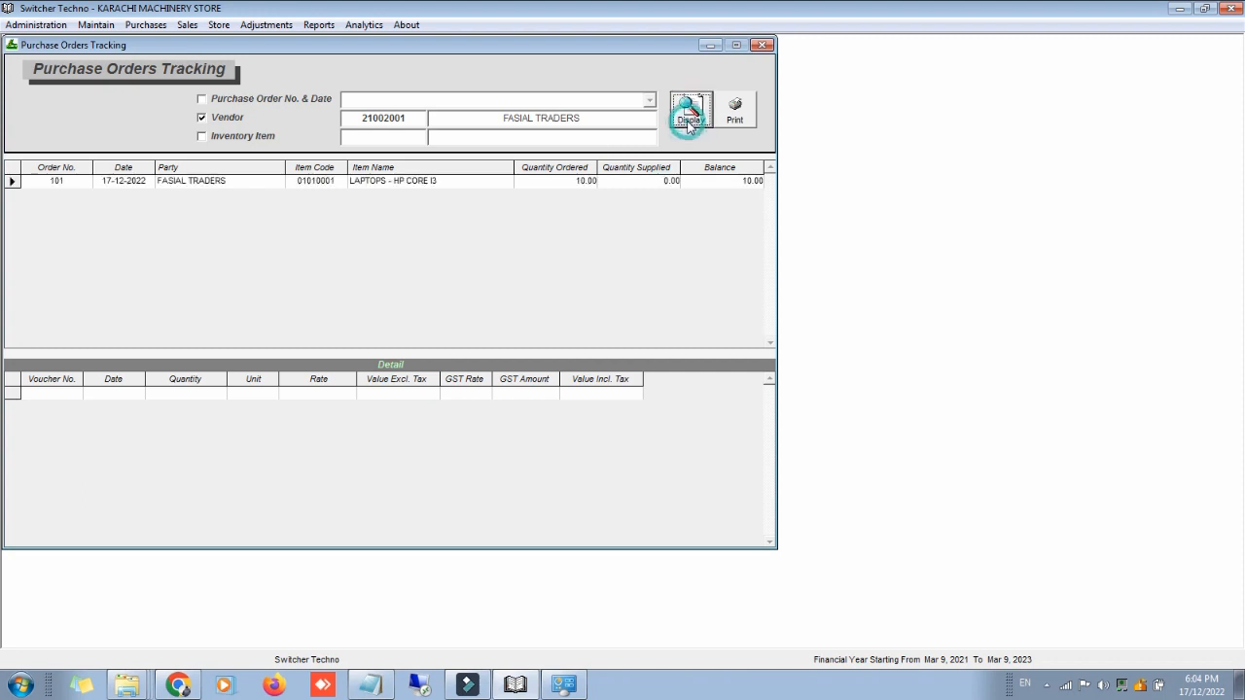
{"action": "left_click", "coordinate": [692, 229]}
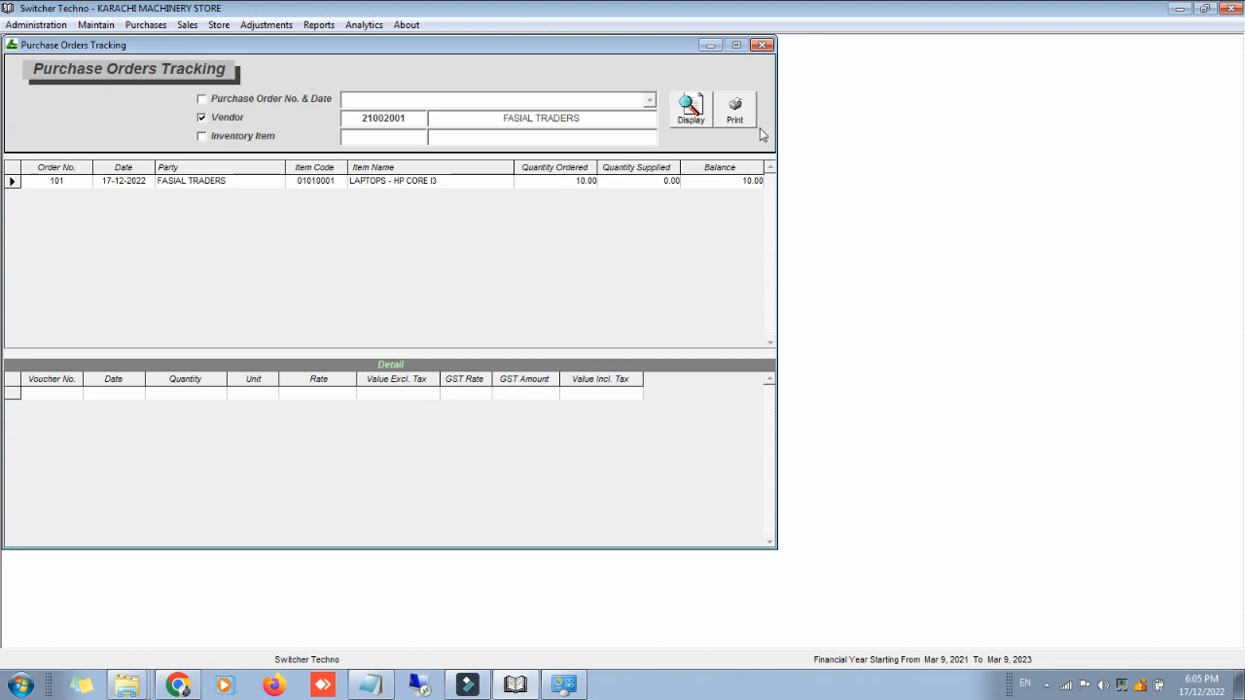
{"action": "left_click", "coordinate": [761, 49]}
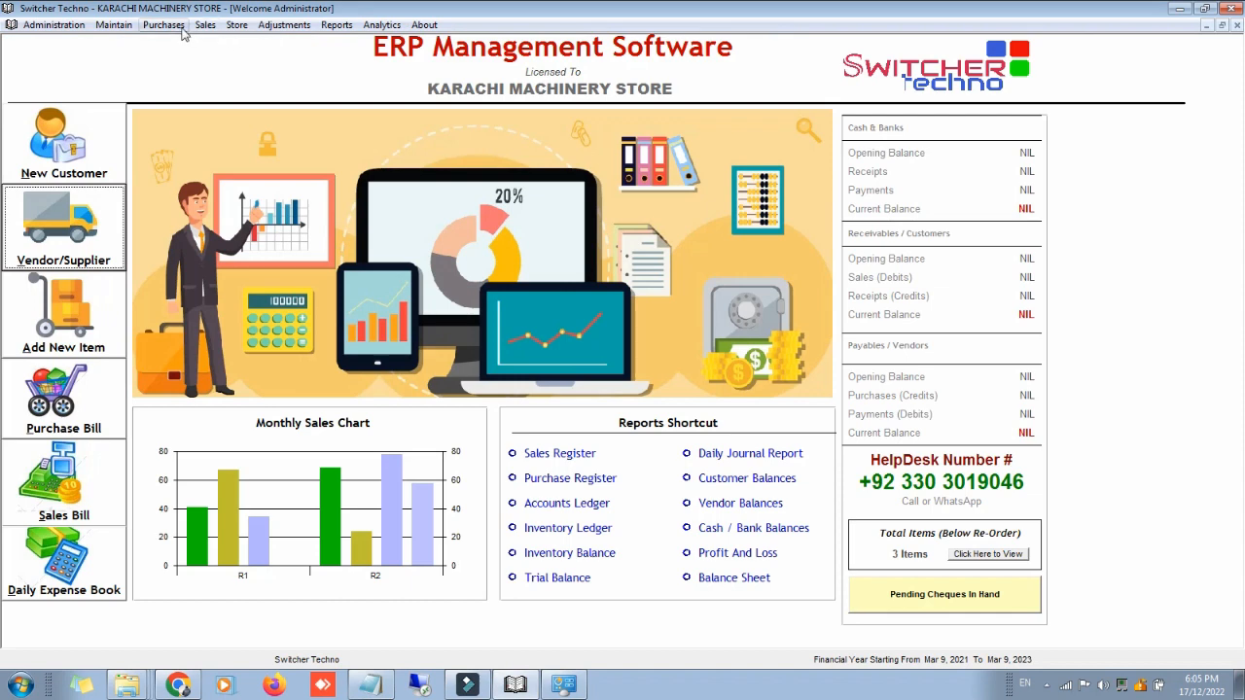
Step: Load purchase order 101 for FASIAL TRADERS into the Purchase Orders form using Find
{"action": "left_click", "coordinate": [181, 29]}
{"action": "left_click", "coordinate": [192, 44]}
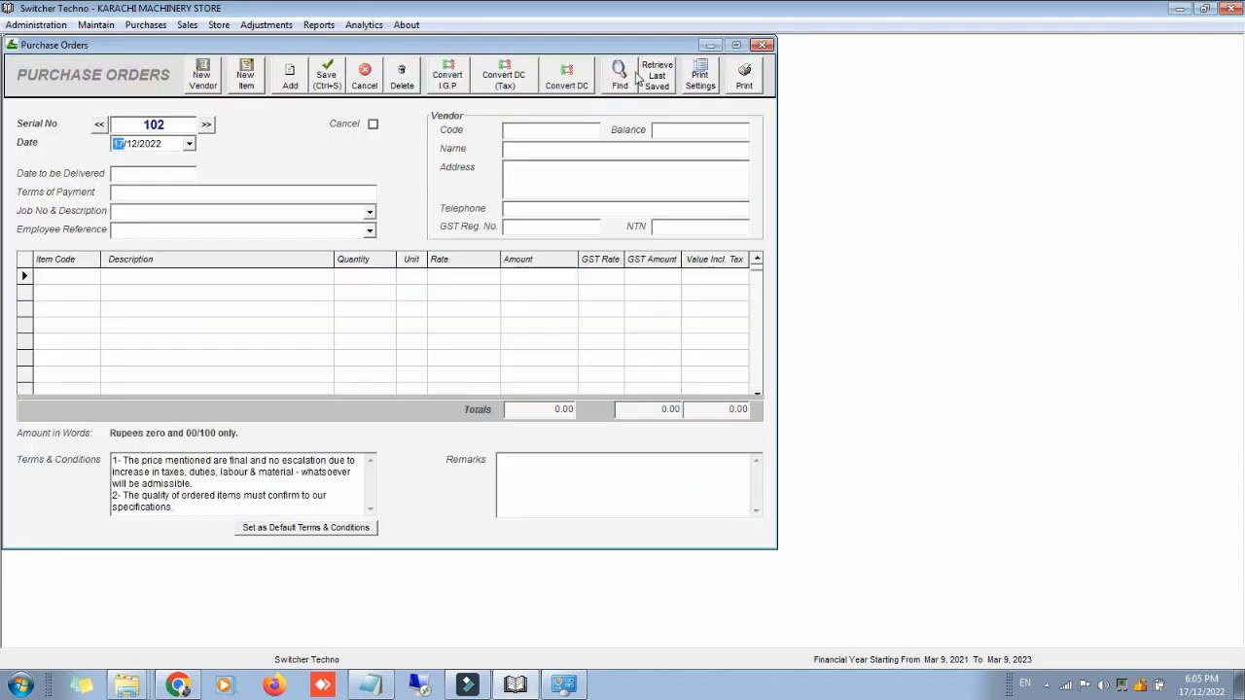
{"action": "left_click", "coordinate": [621, 73]}
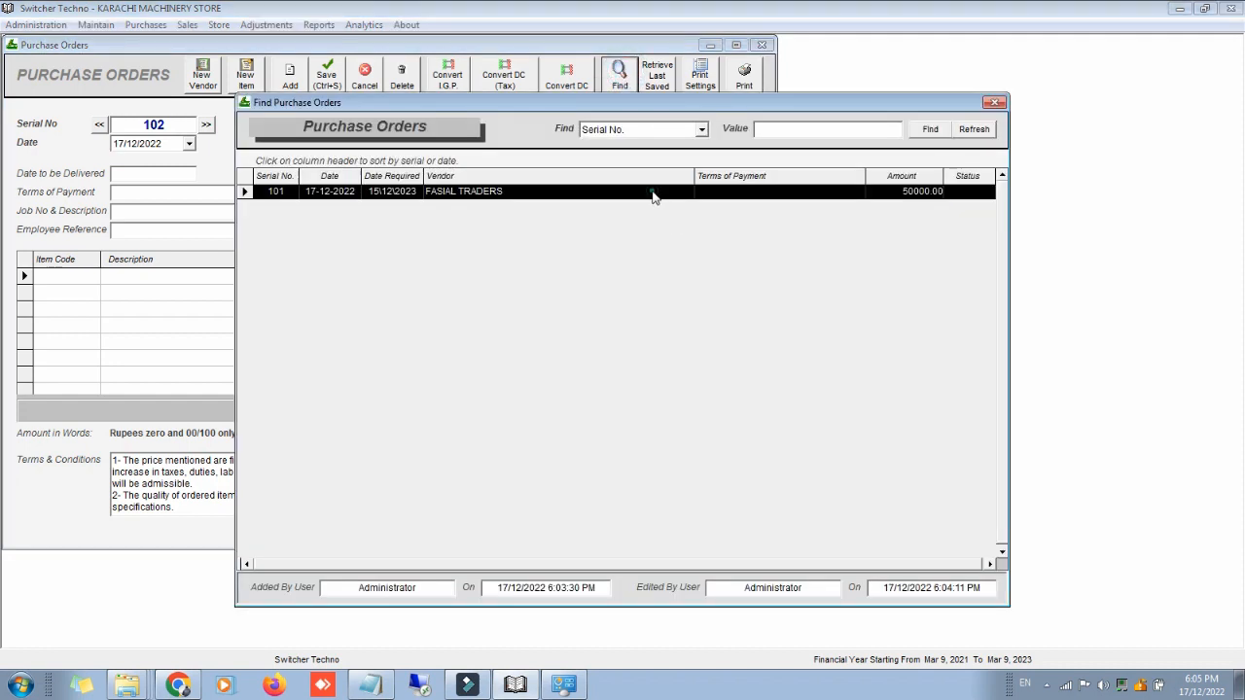
{"action": "double_click", "coordinate": [653, 196]}
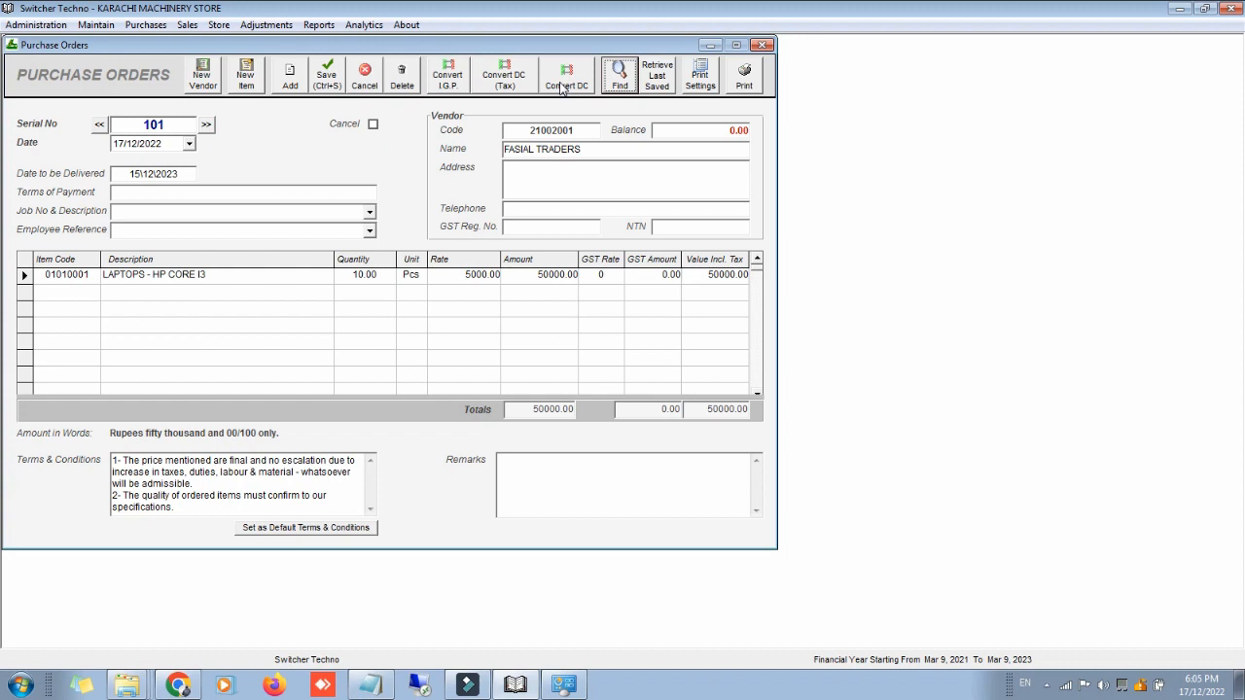
Step: Convert order 101 to a non-tax purchase: 5 laptops, 5000 paid, vendor invoice 0202, then print it
{"action": "left_click", "coordinate": [564, 78]}
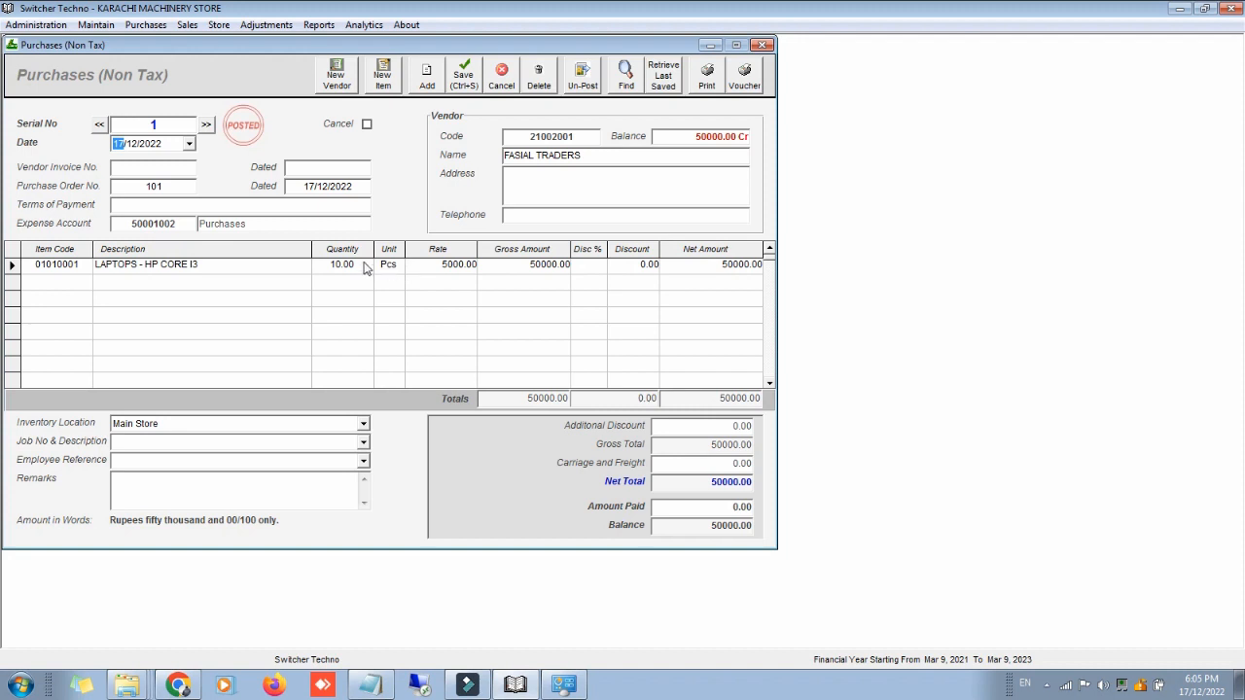
{"action": "left_click", "coordinate": [363, 269]}
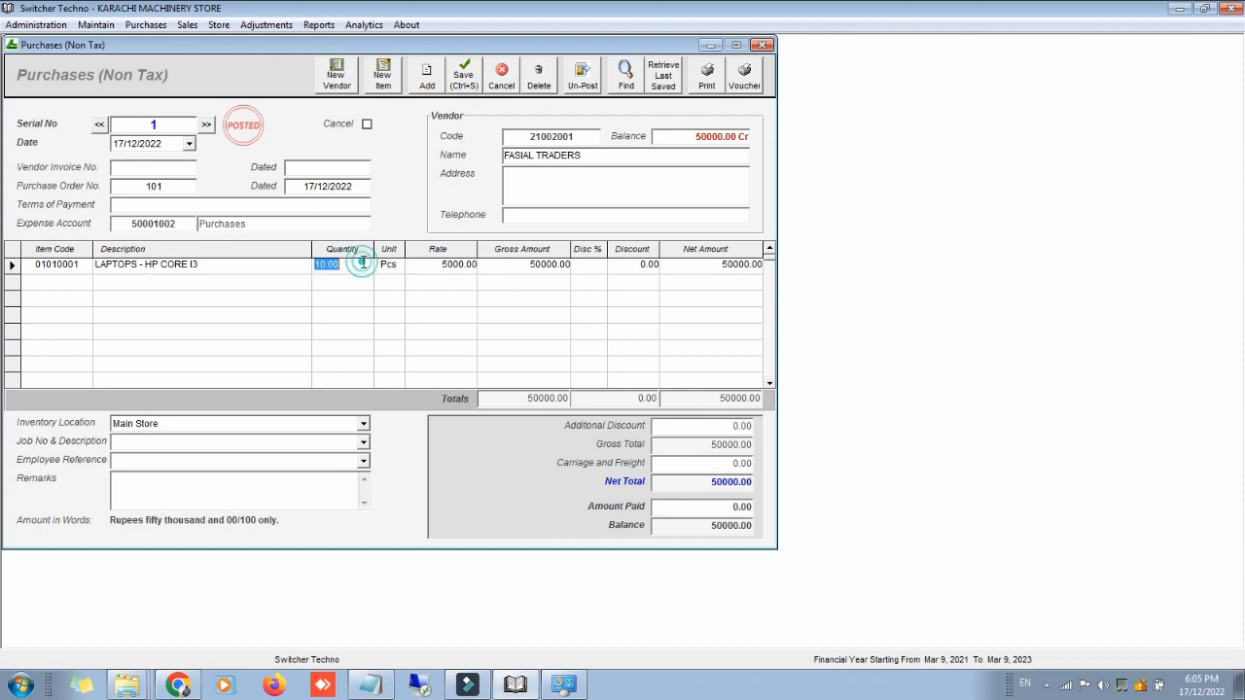
{"action": "type", "text": "5"}
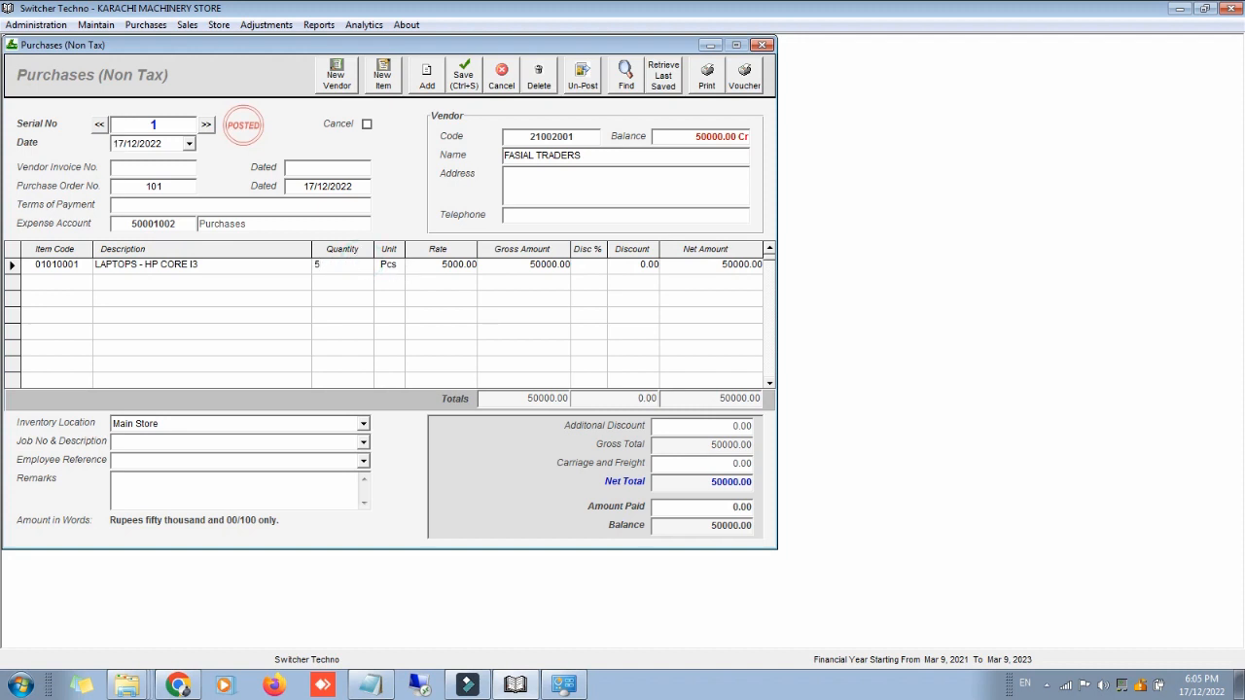
{"action": "key", "text": "Tab"}
{"action": "key", "text": "Tab"}
{"action": "key", "text": "Tab"}
{"action": "key", "text": "Tab"}
{"action": "key", "text": "Tab"}
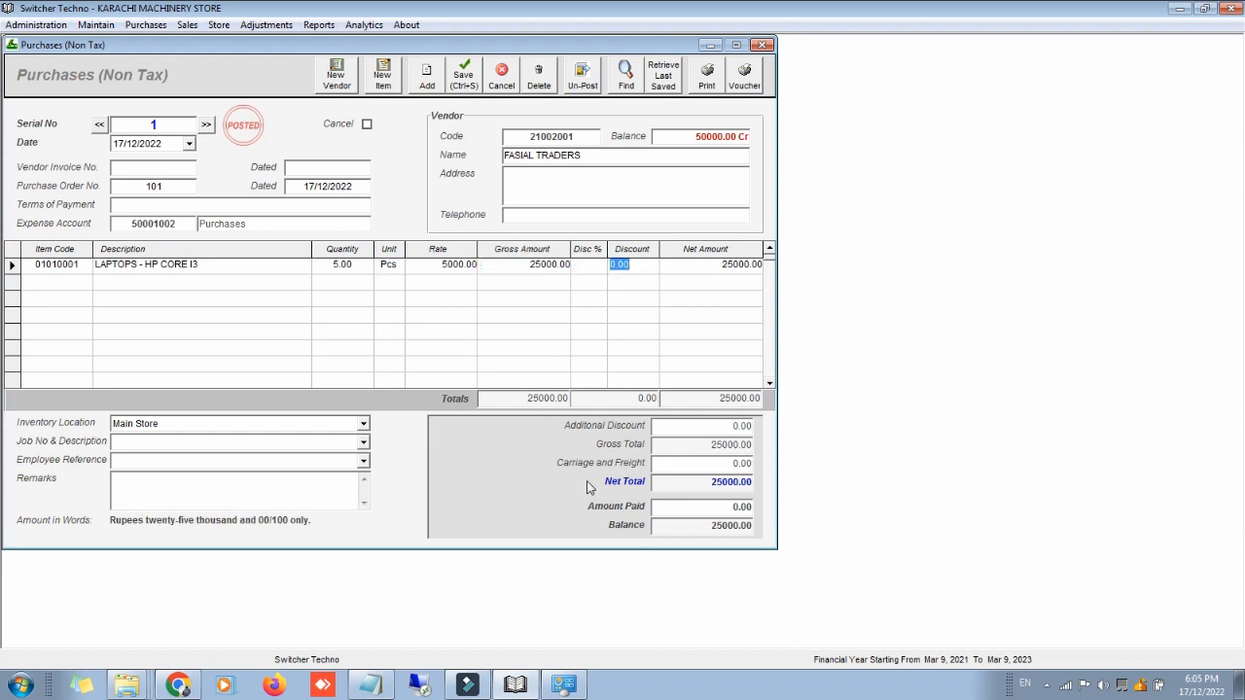
{"action": "left_click", "coordinate": [654, 506]}
{"action": "type", "text": "5000"}
{"action": "left_click", "coordinate": [163, 167]}
{"action": "type", "text": "0202"}
{"action": "left_click", "coordinate": [706, 84]}
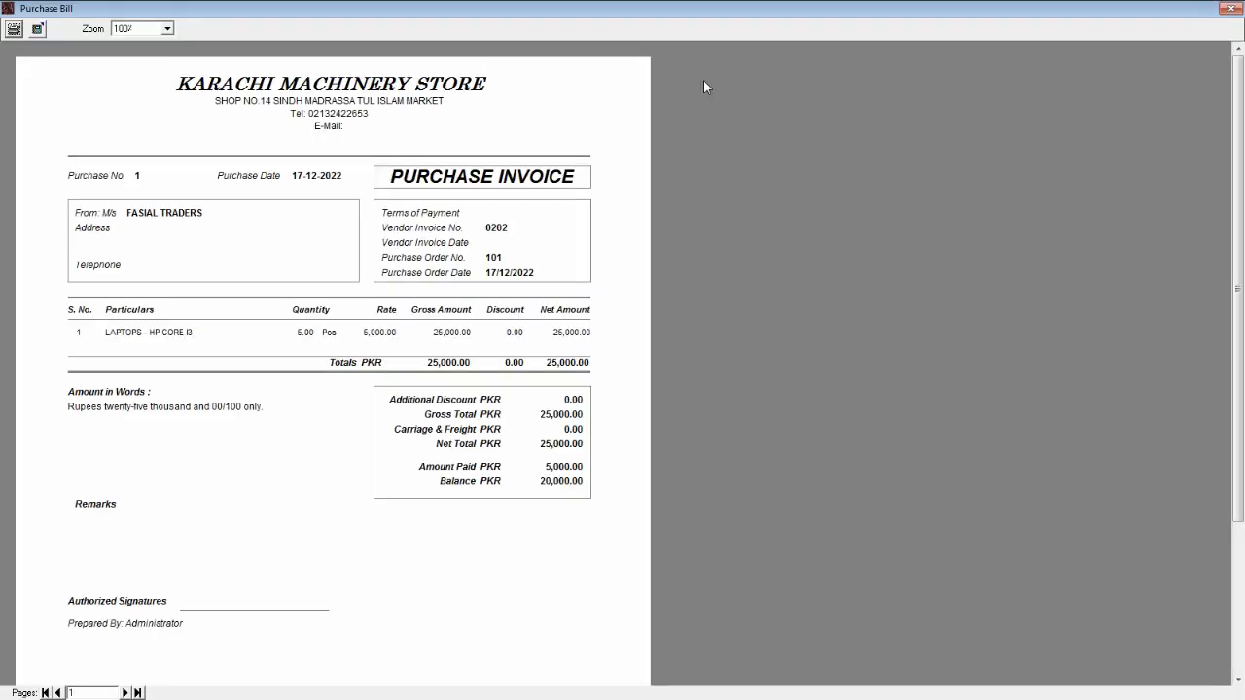
{"action": "left_click", "coordinate": [1226, 9]}
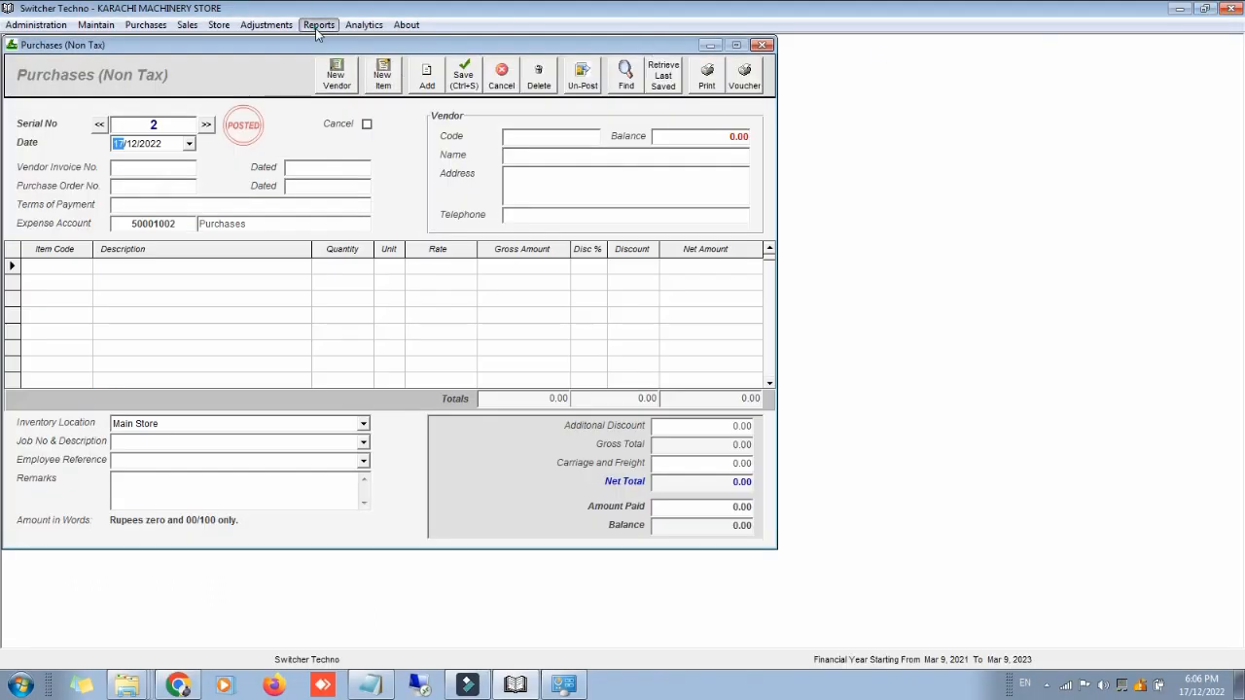
Step: Display inventory balances filtered to HARDWARE > LAPTOPS, showing 5 Pcs worth 25000.00
{"action": "left_click", "coordinate": [318, 26]}
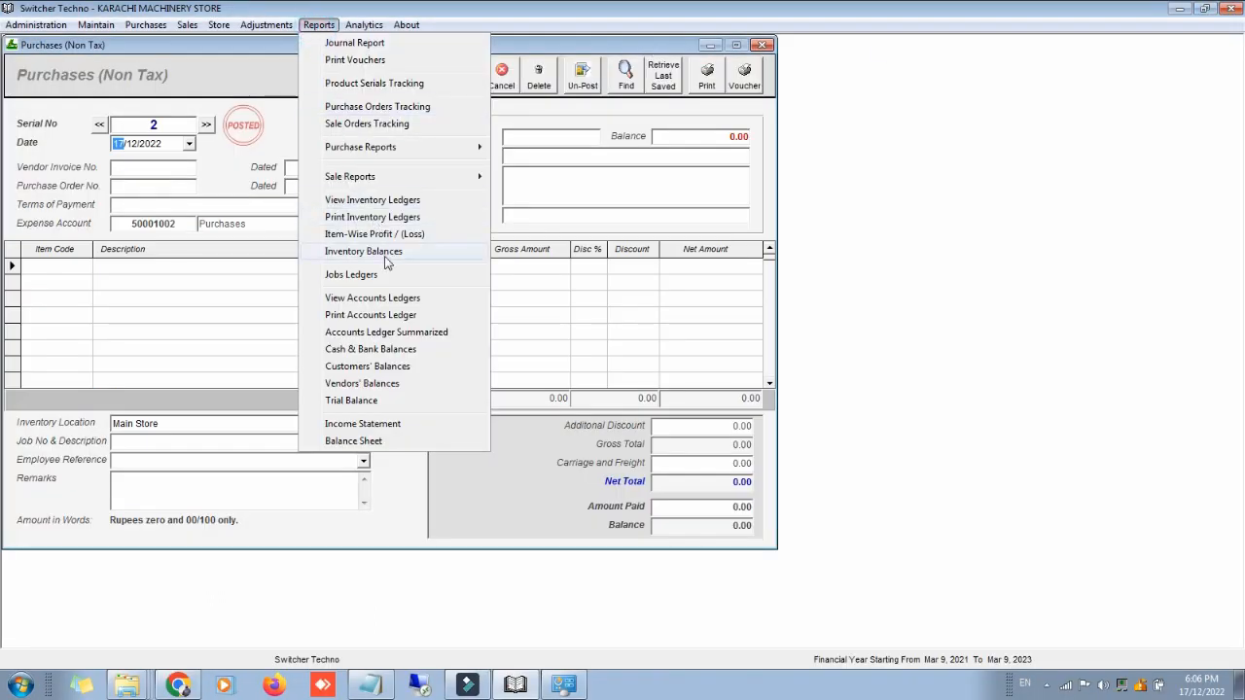
{"action": "left_click", "coordinate": [386, 254]}
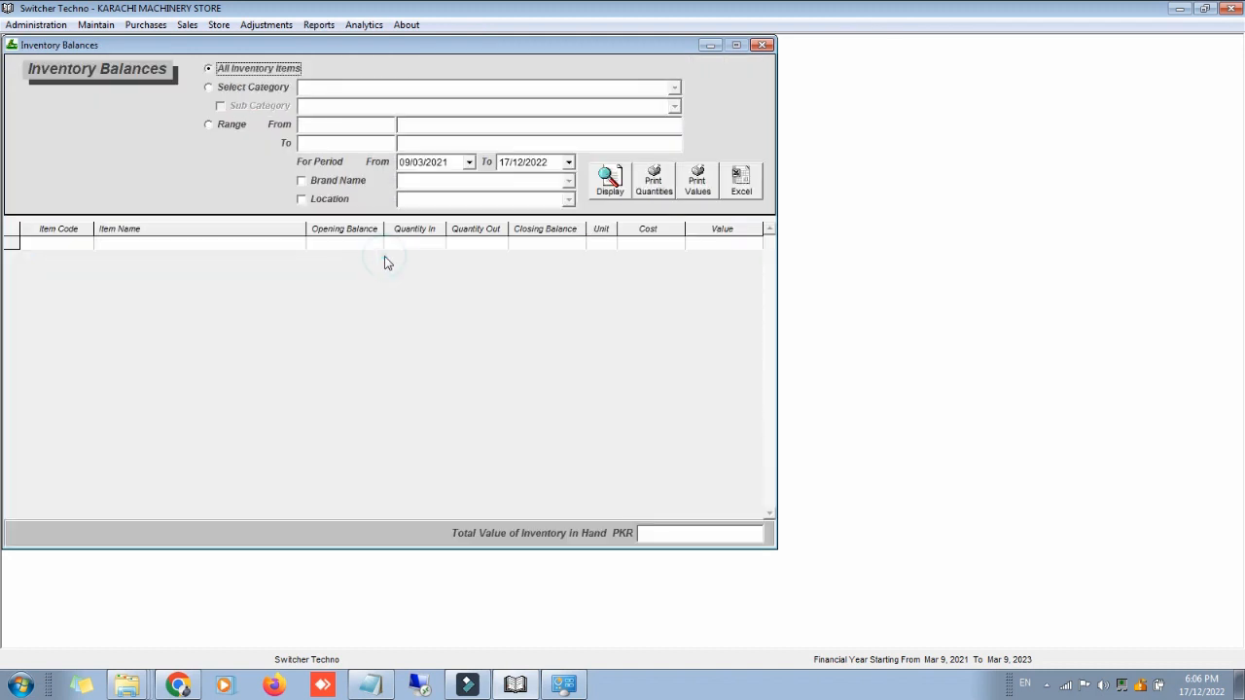
{"action": "left_click", "coordinate": [276, 89]}
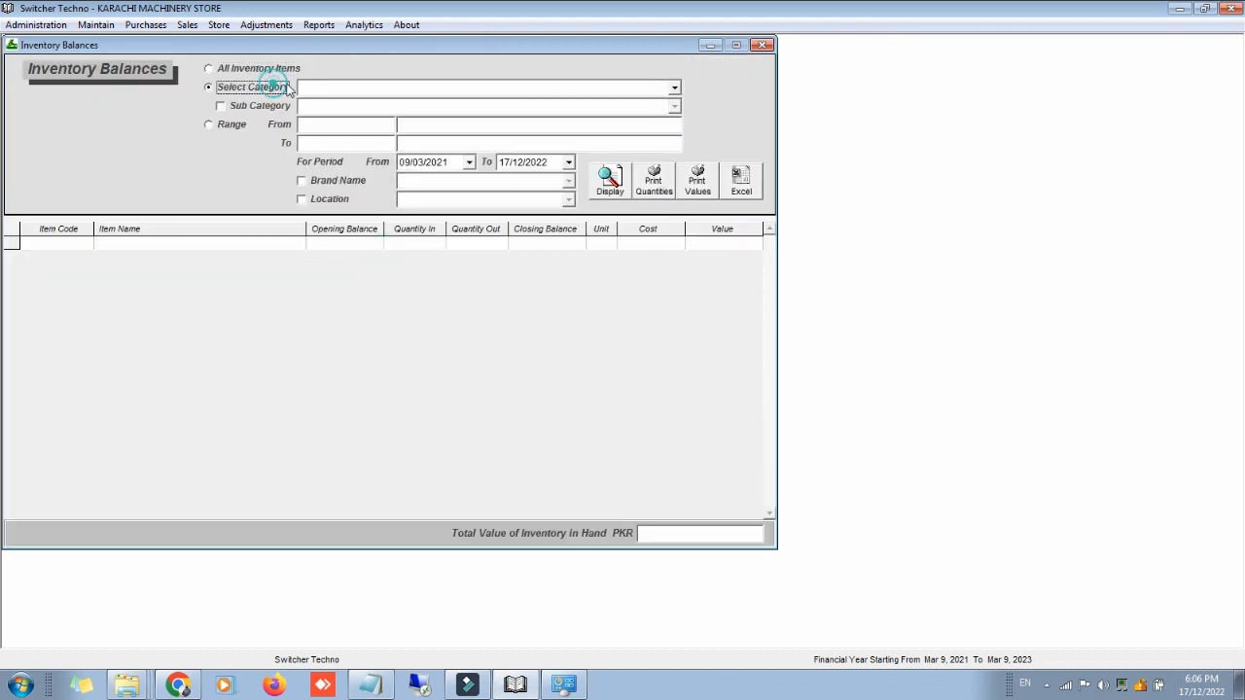
{"action": "left_click", "coordinate": [674, 87]}
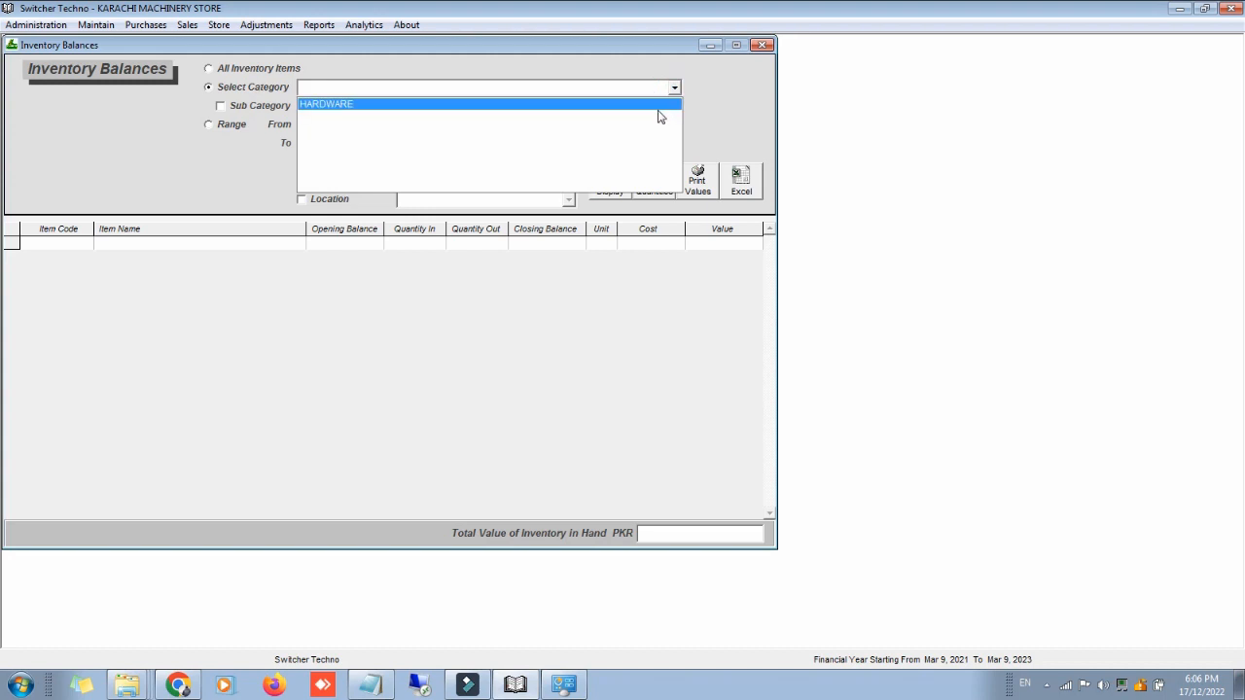
{"action": "left_click", "coordinate": [658, 107]}
{"action": "left_click", "coordinate": [282, 110]}
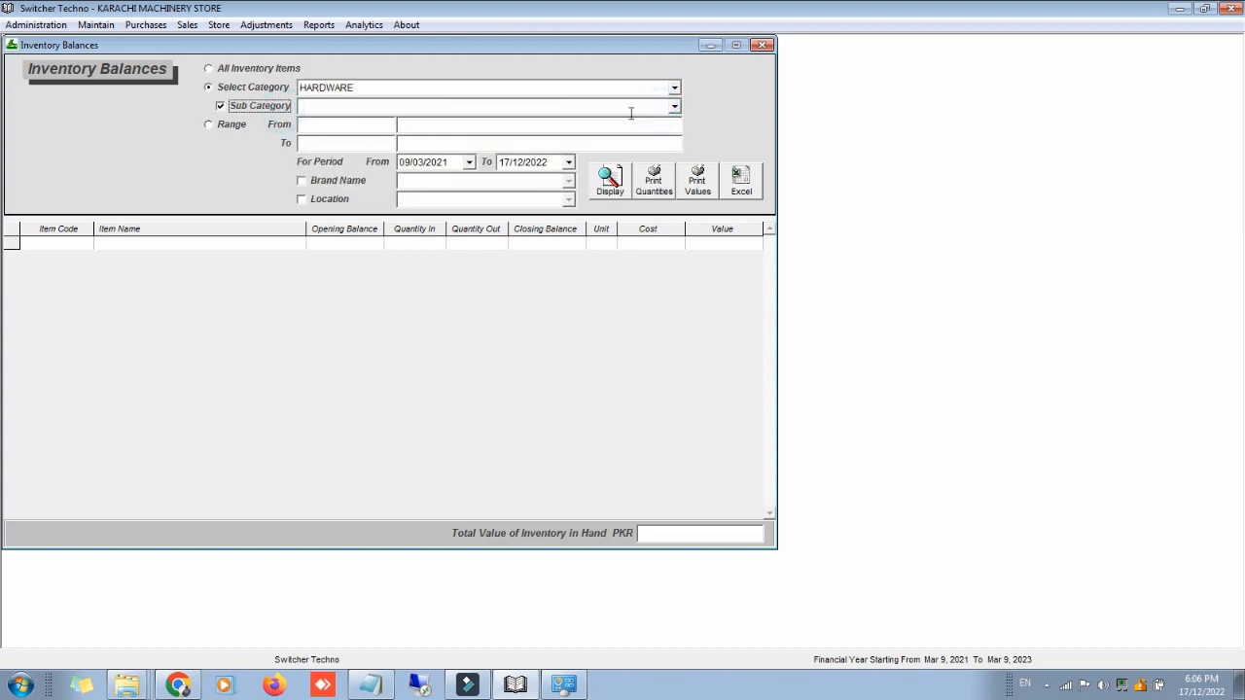
{"action": "left_click", "coordinate": [674, 106]}
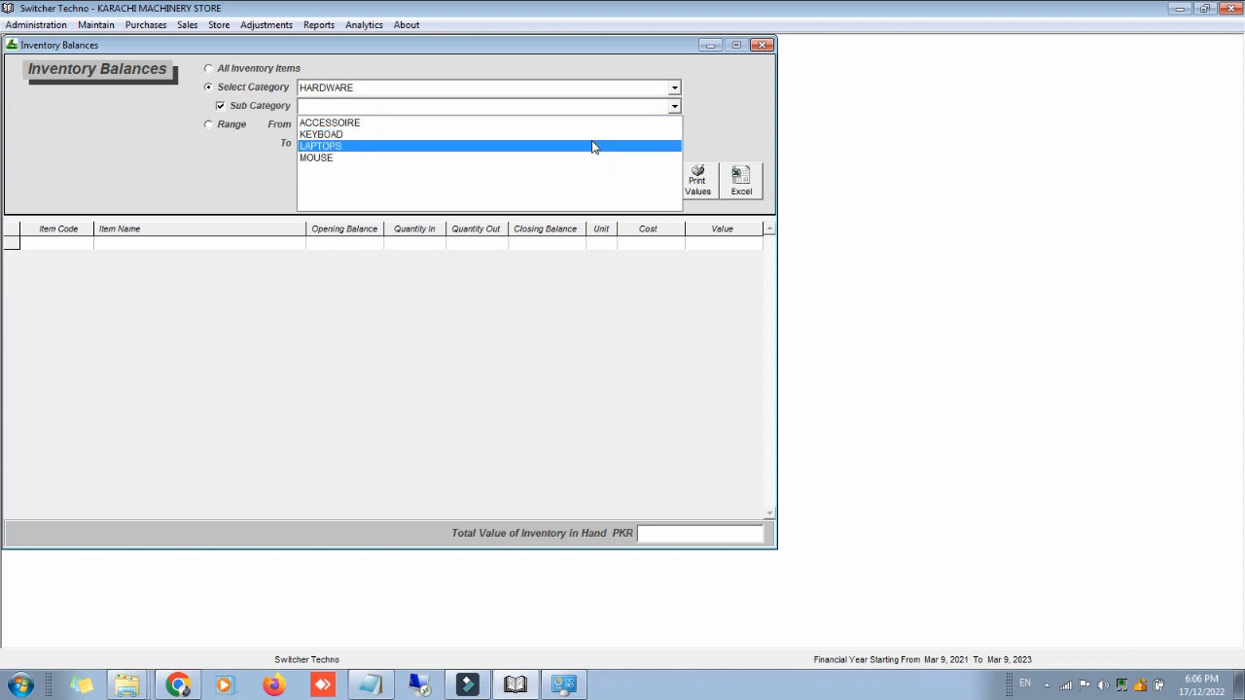
{"action": "left_click", "coordinate": [591, 146]}
{"action": "left_click", "coordinate": [609, 181]}
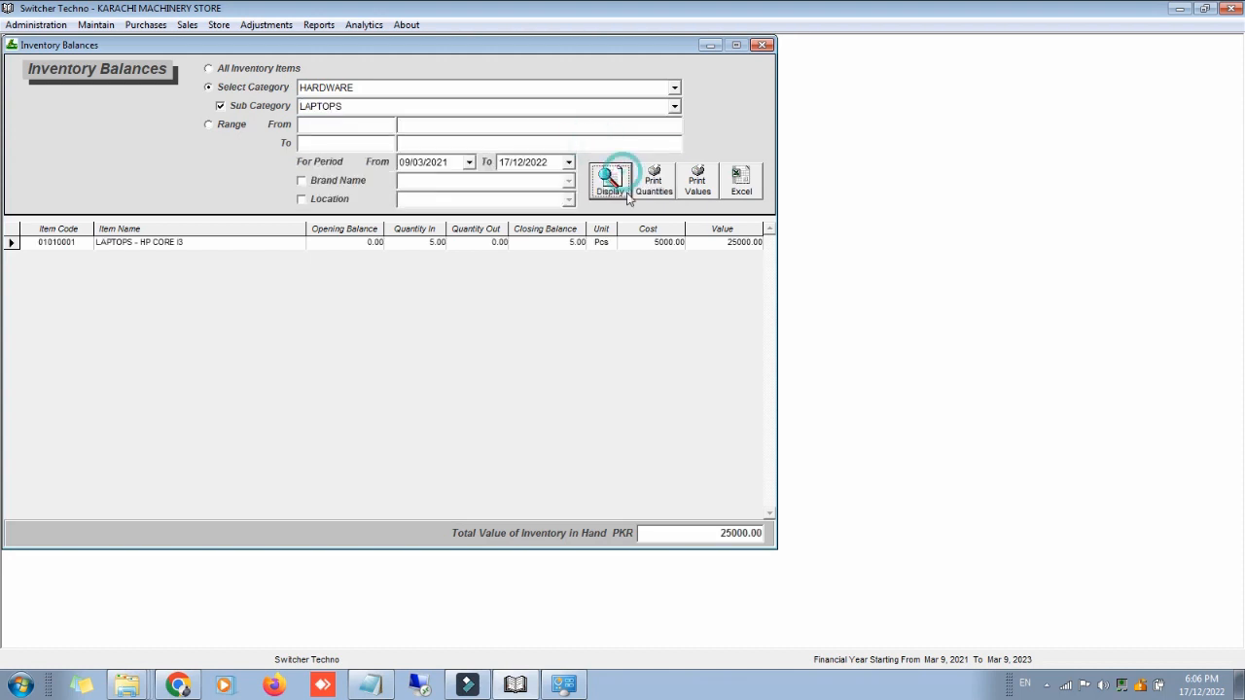
Step: Review the LAPTOPS - HP CORE I3 item ledger, then close the ledger, balances report and purchases form
{"action": "double_click", "coordinate": [644, 278]}
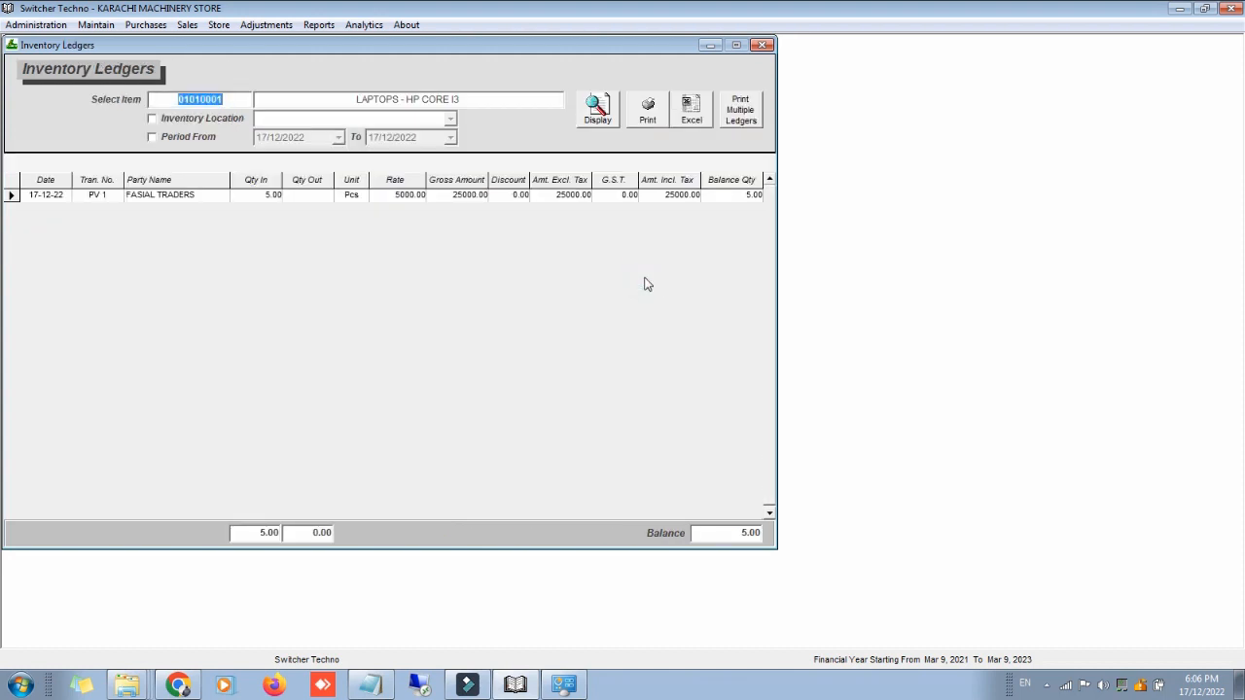
{"action": "left_click", "coordinate": [763, 44]}
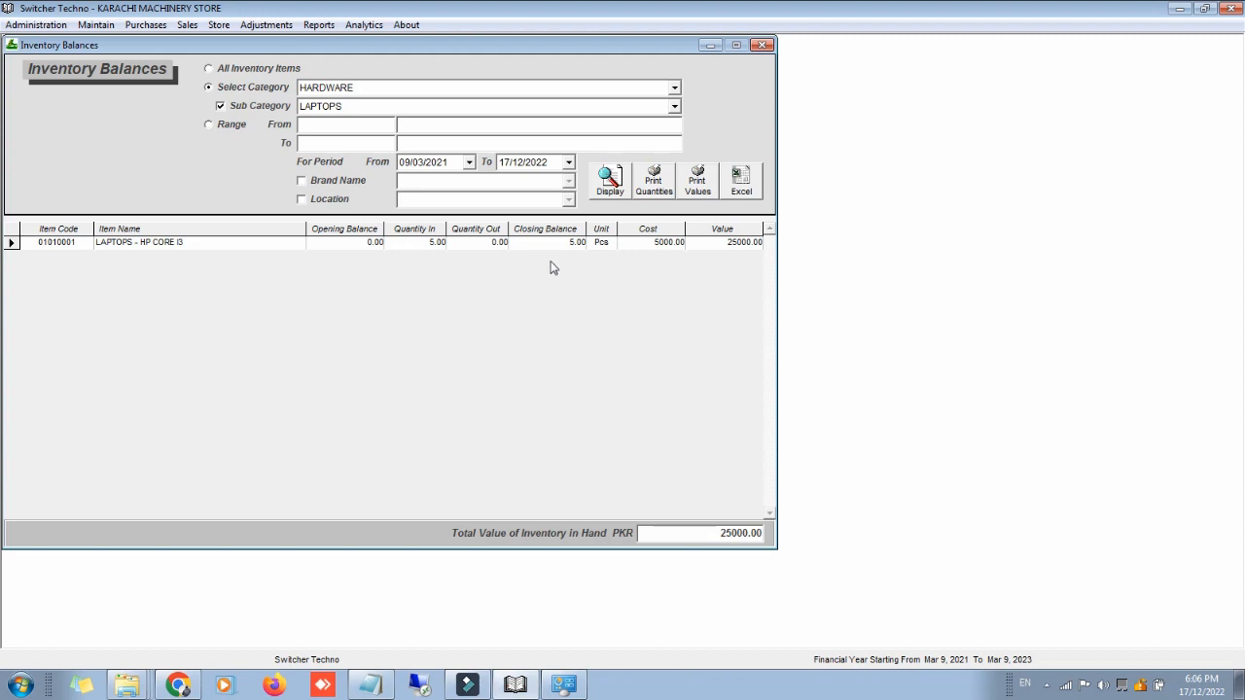
{"action": "double_click", "coordinate": [541, 245]}
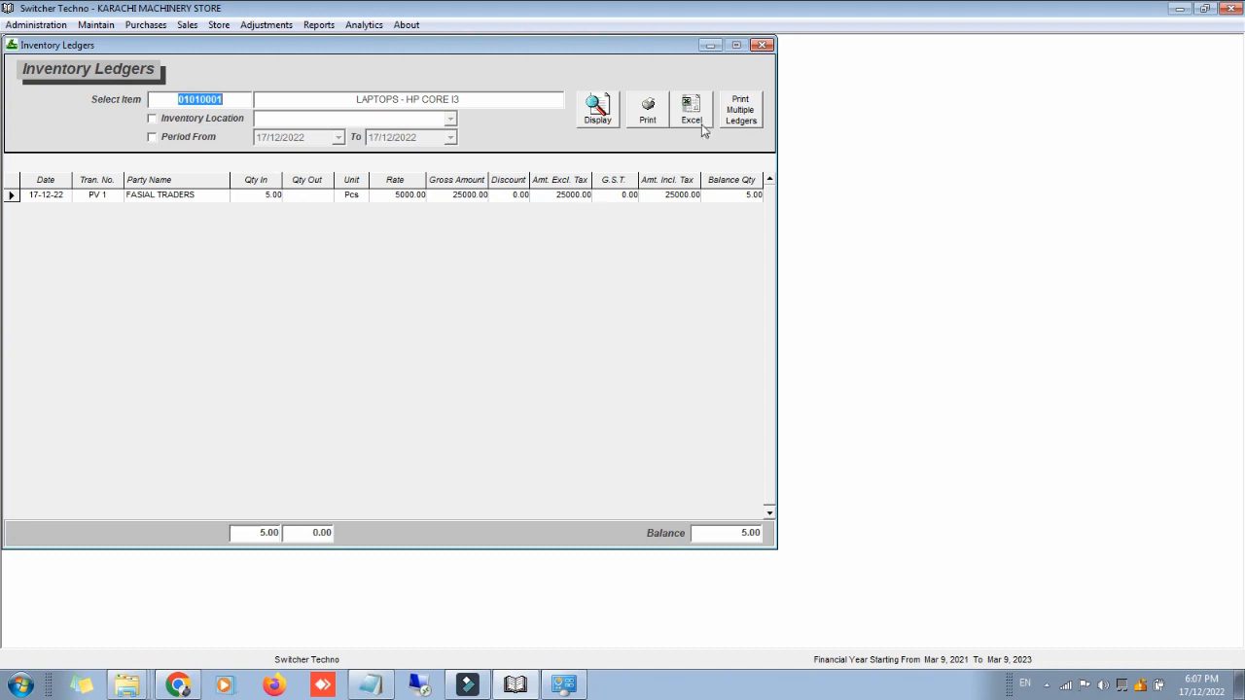
{"action": "left_click", "coordinate": [758, 54]}
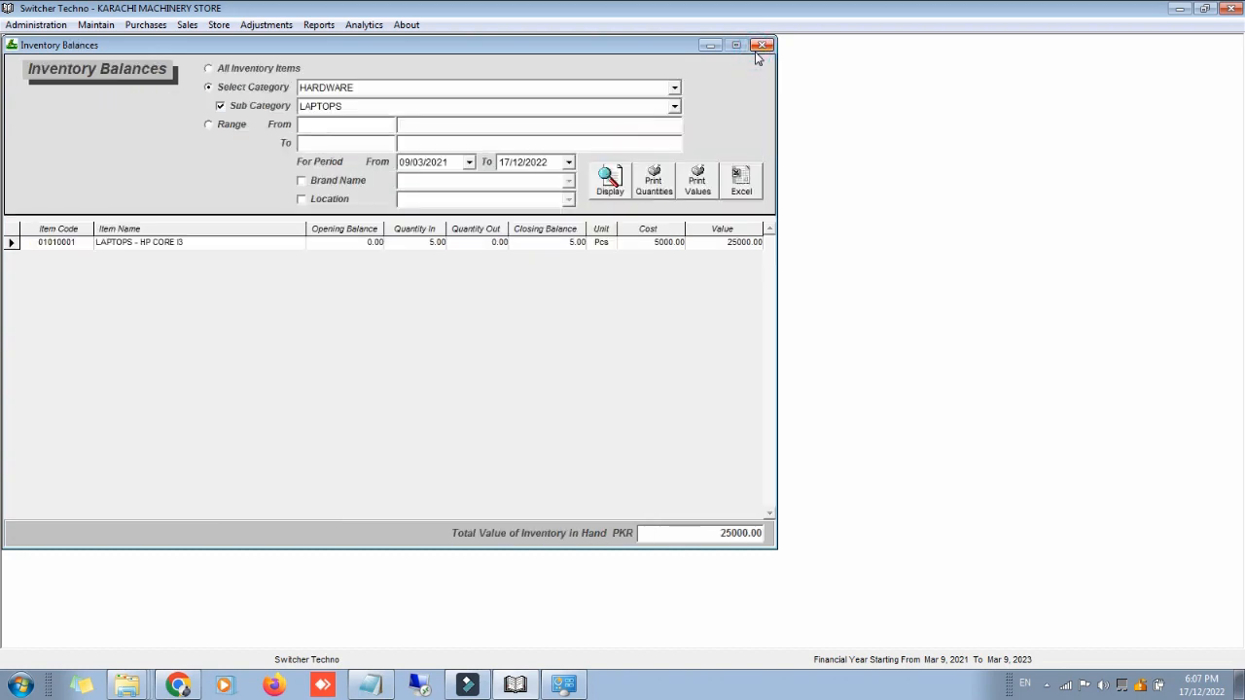
{"action": "left_click", "coordinate": [762, 46]}
{"action": "left_click", "coordinate": [762, 45]}
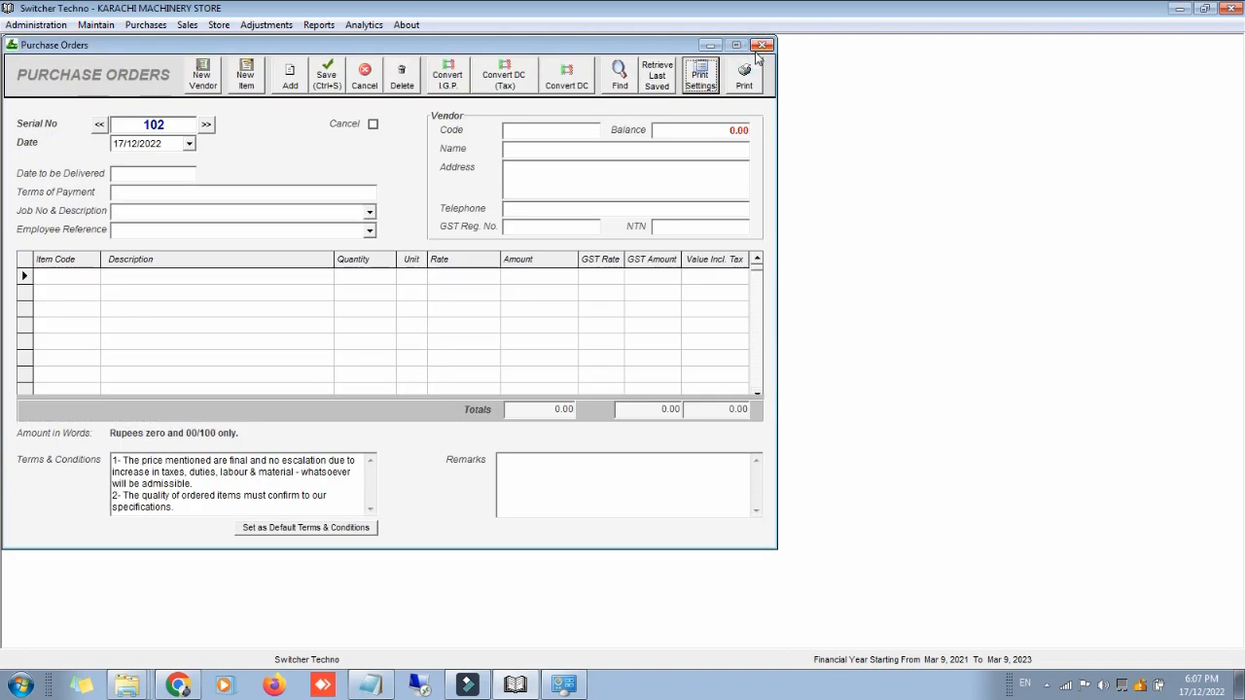
Step: Check Purchase Orders Tracking for order 101 (10 ordered, 5 supplied, 5 pending) and return to the dashboard
{"action": "left_click", "coordinate": [762, 46]}
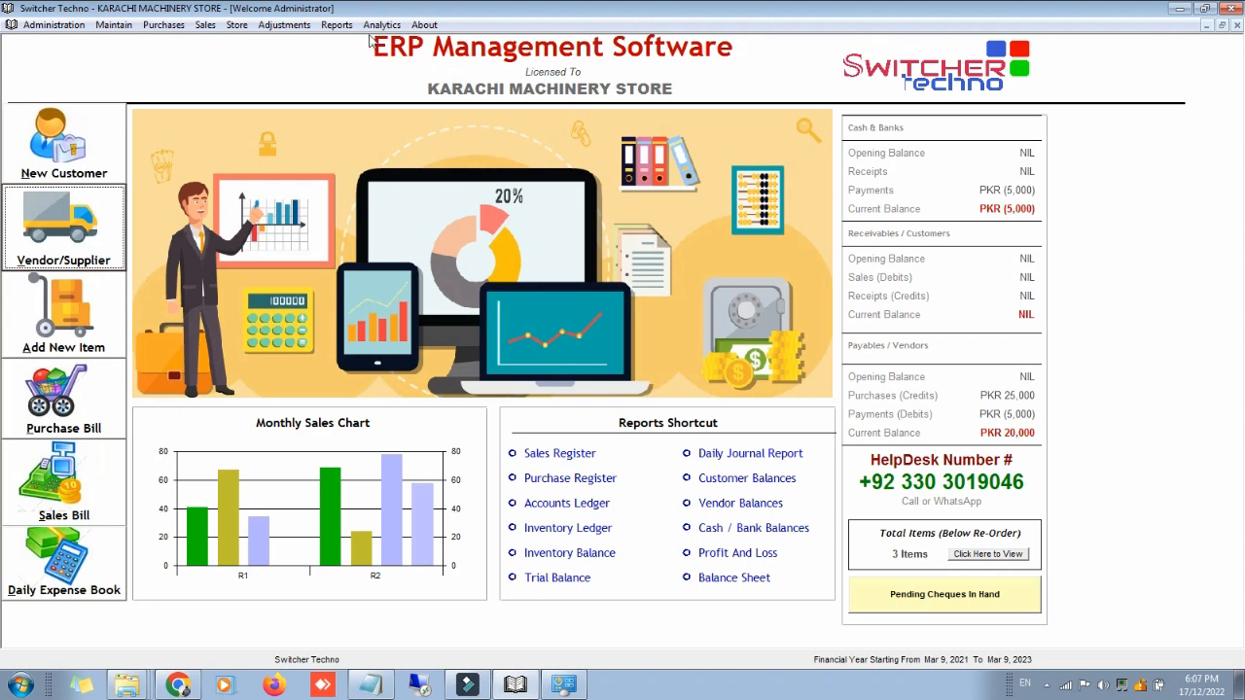
{"action": "left_click", "coordinate": [336, 25]}
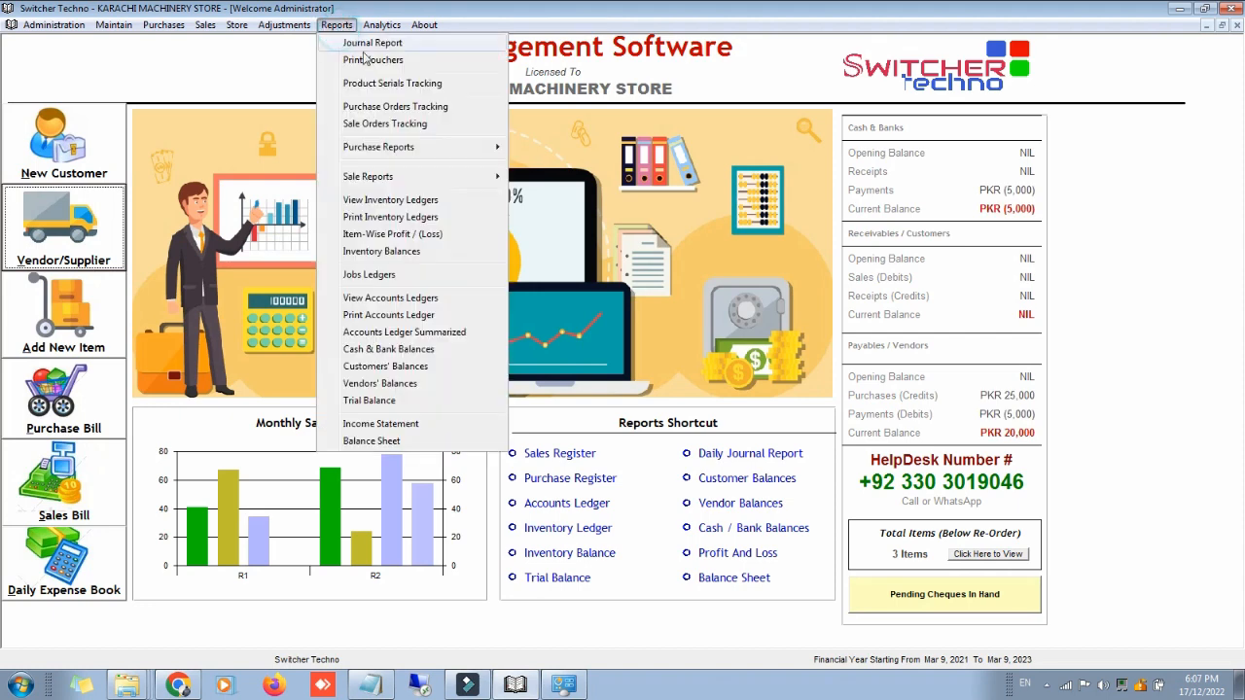
{"action": "left_click", "coordinate": [422, 106]}
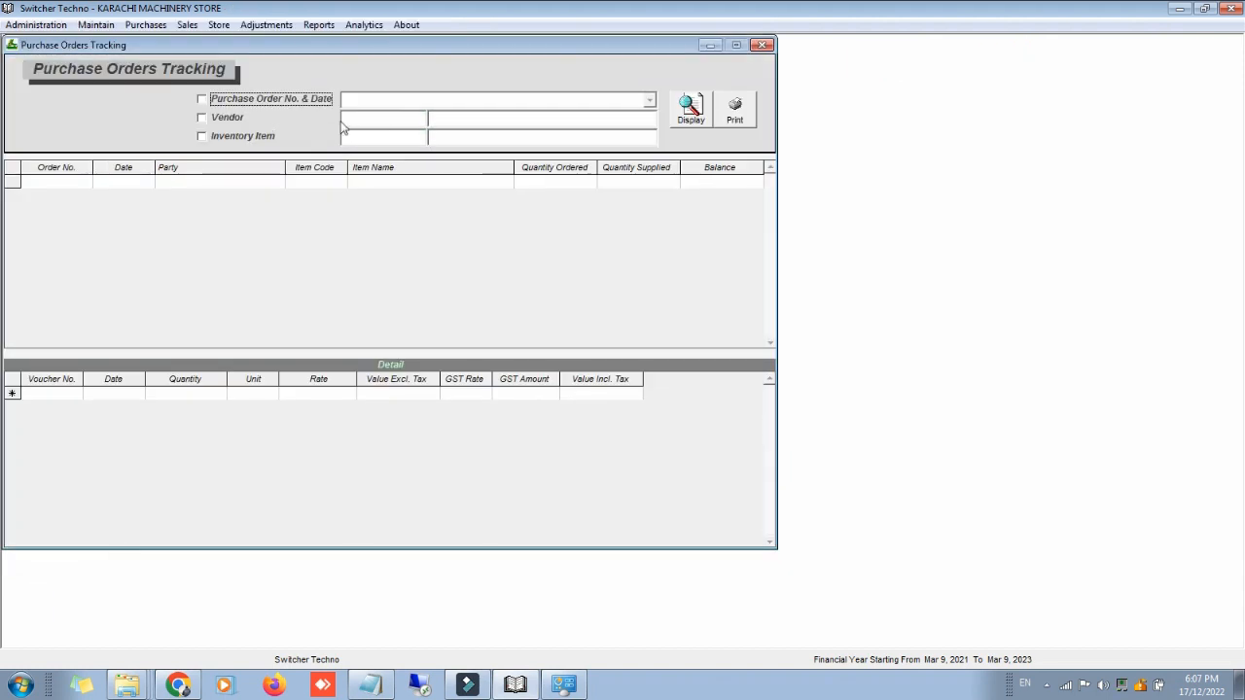
{"action": "left_click", "coordinate": [679, 112]}
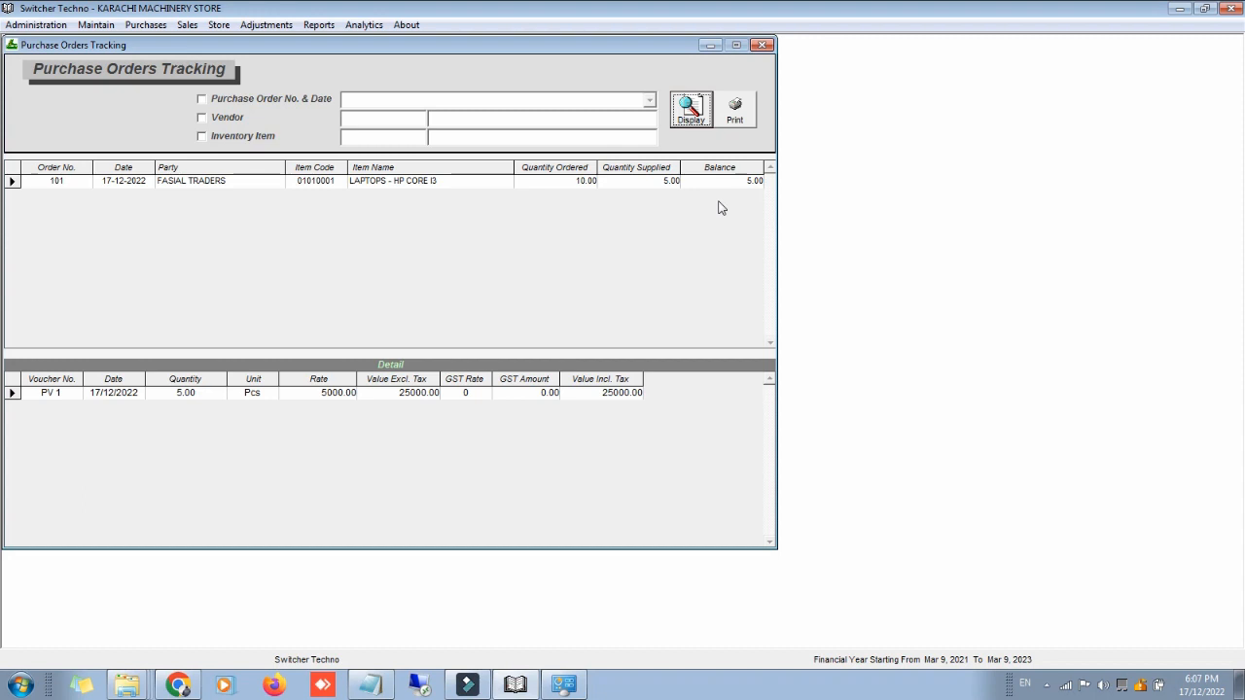
{"action": "left_click", "coordinate": [763, 46]}
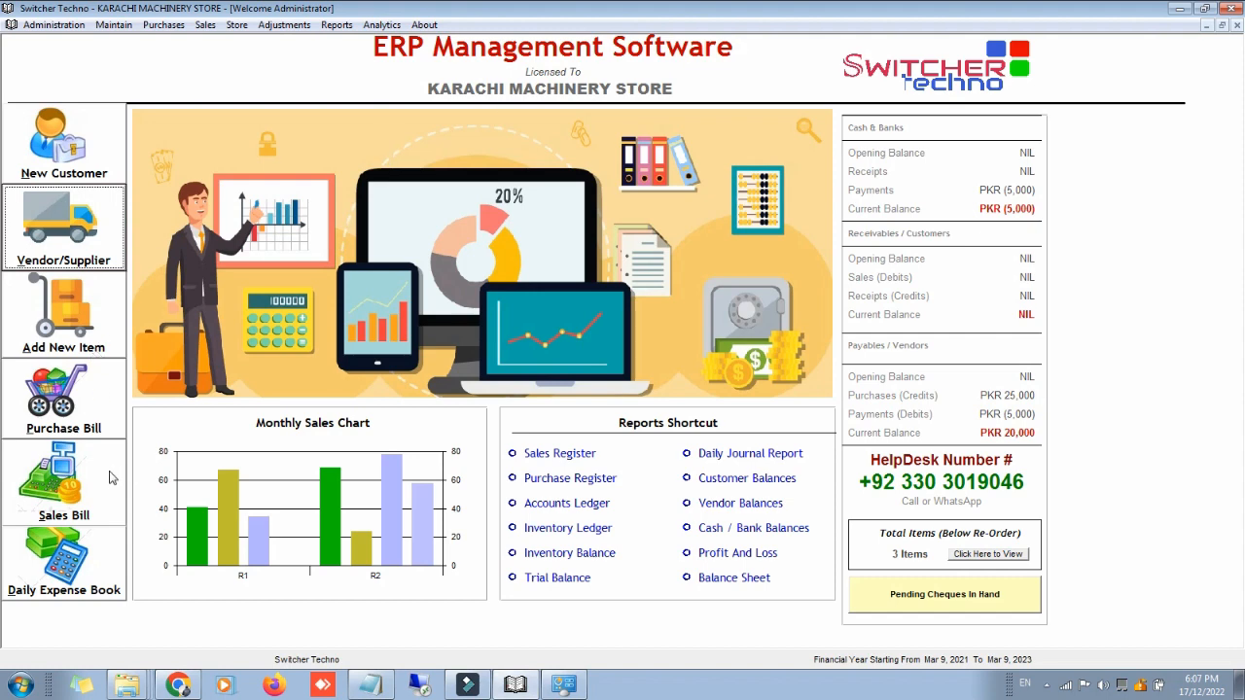
{"action": "left_click", "coordinate": [336, 24]}
{"action": "mouse_move", "coordinate": [413, 147]}
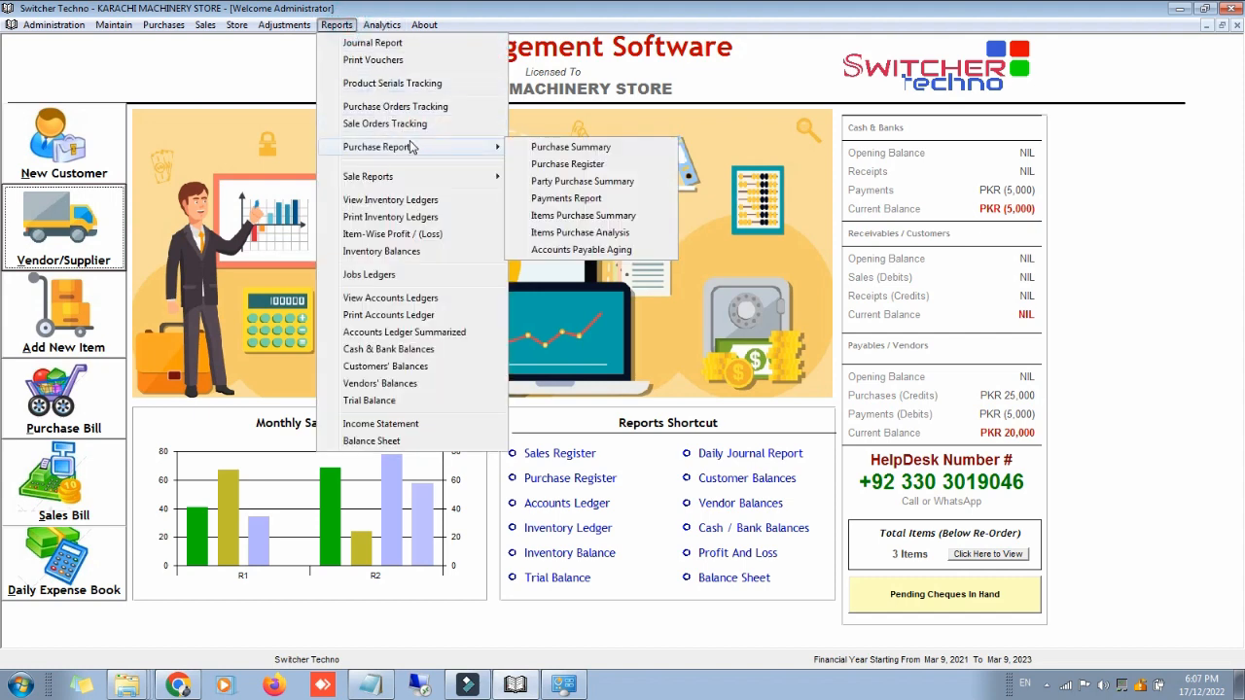
{"action": "left_click", "coordinate": [557, 165]}
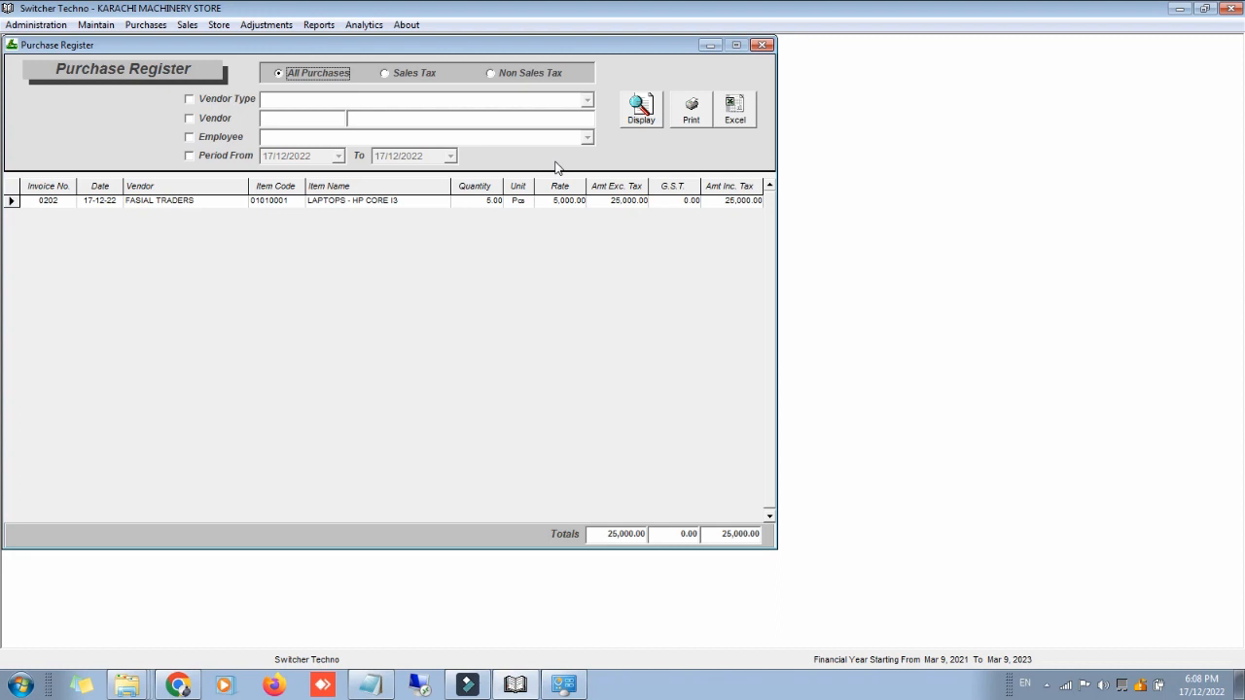
{"action": "left_click", "coordinate": [222, 157]}
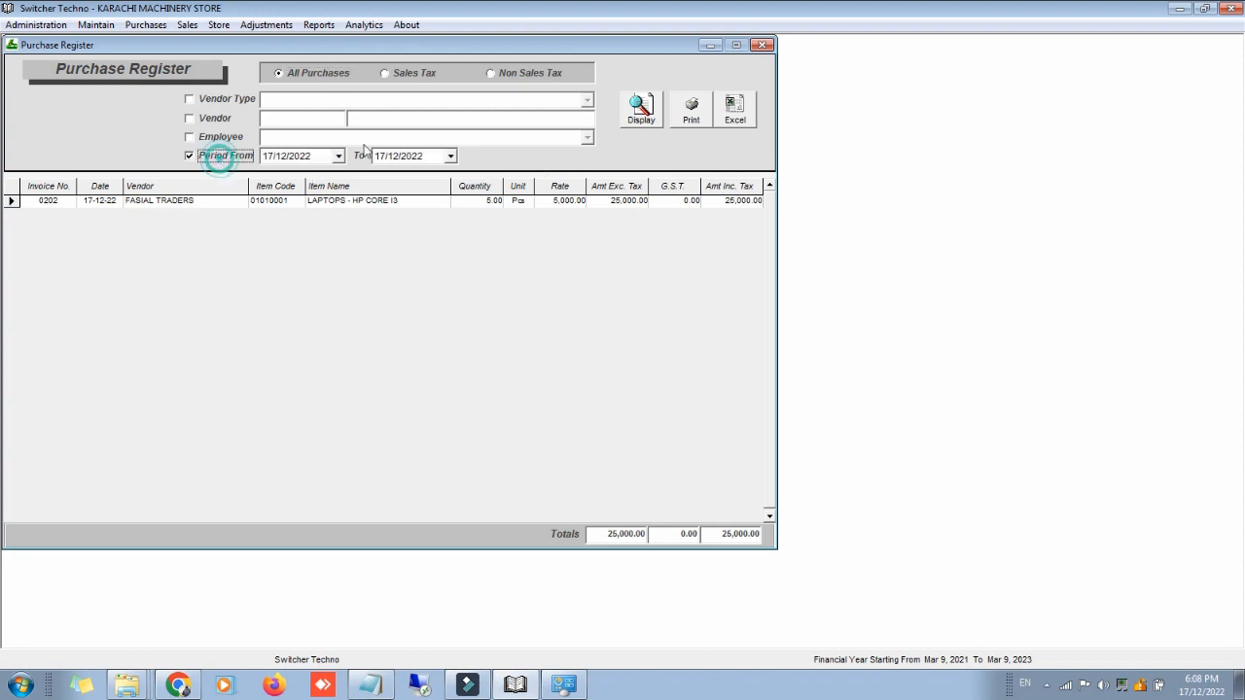
{"action": "left_click", "coordinate": [337, 156]}
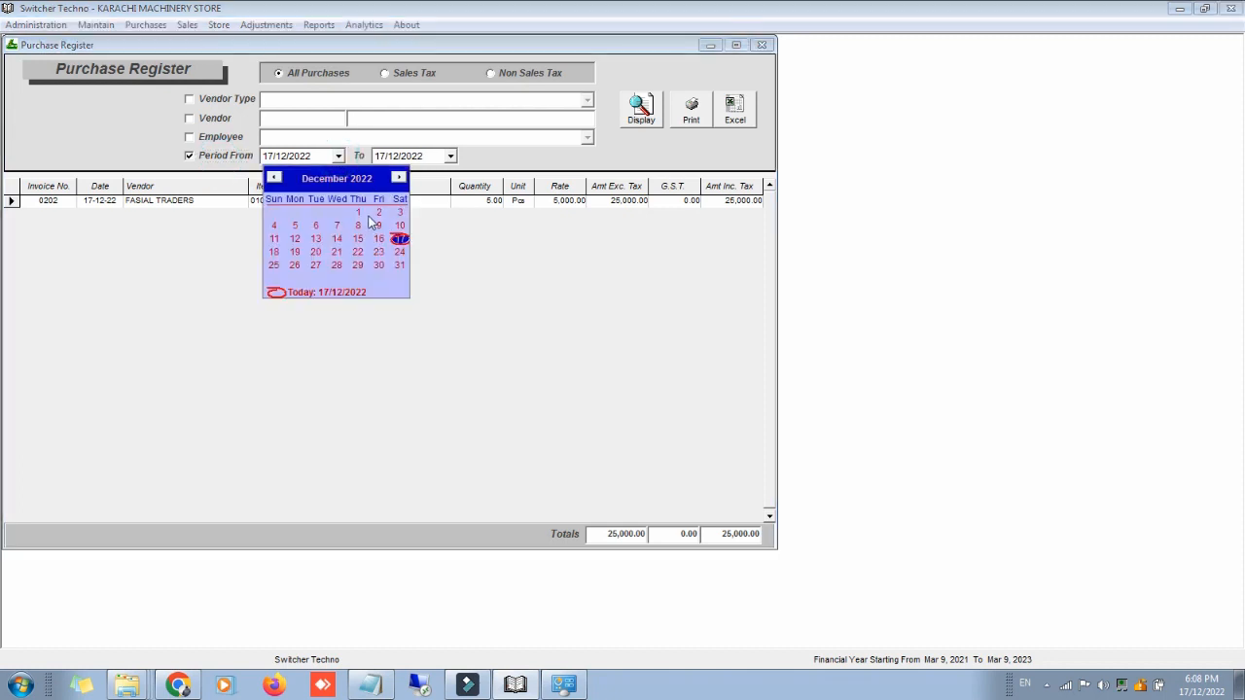
{"action": "left_click", "coordinate": [359, 211]}
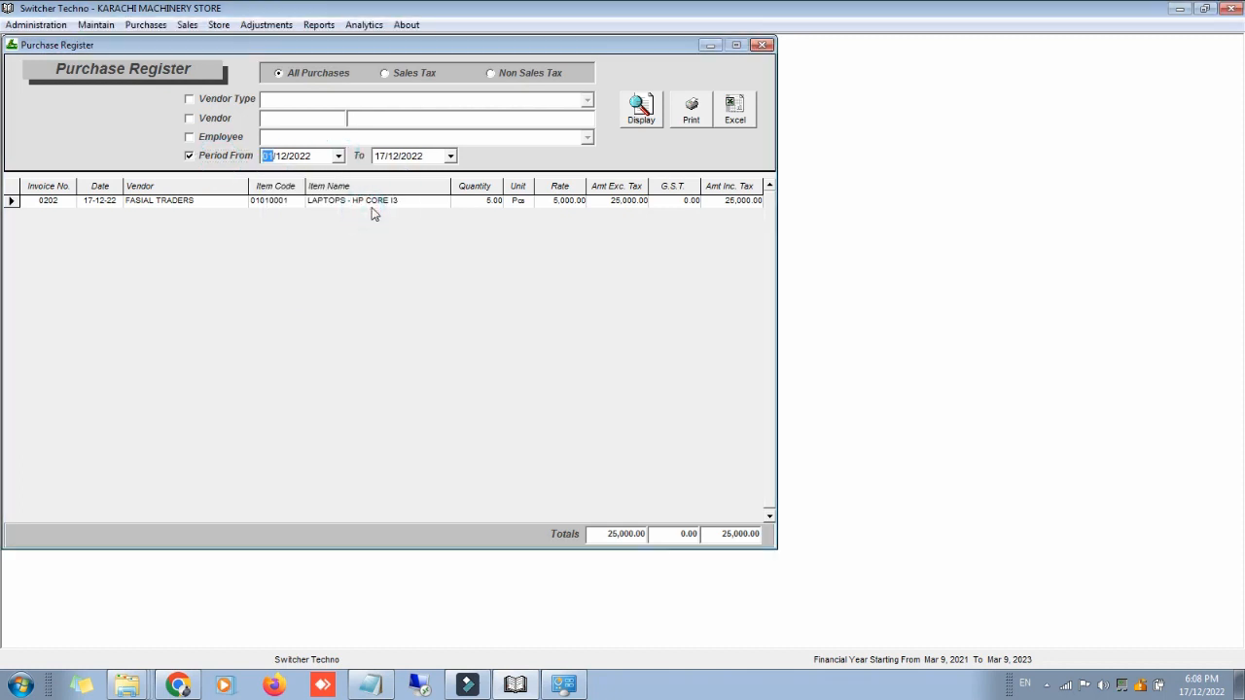
{"action": "left_click", "coordinate": [216, 121]}
{"action": "left_click", "coordinate": [279, 115]}
{"action": "key", "text": "Down"}
{"action": "key", "text": "Return"}
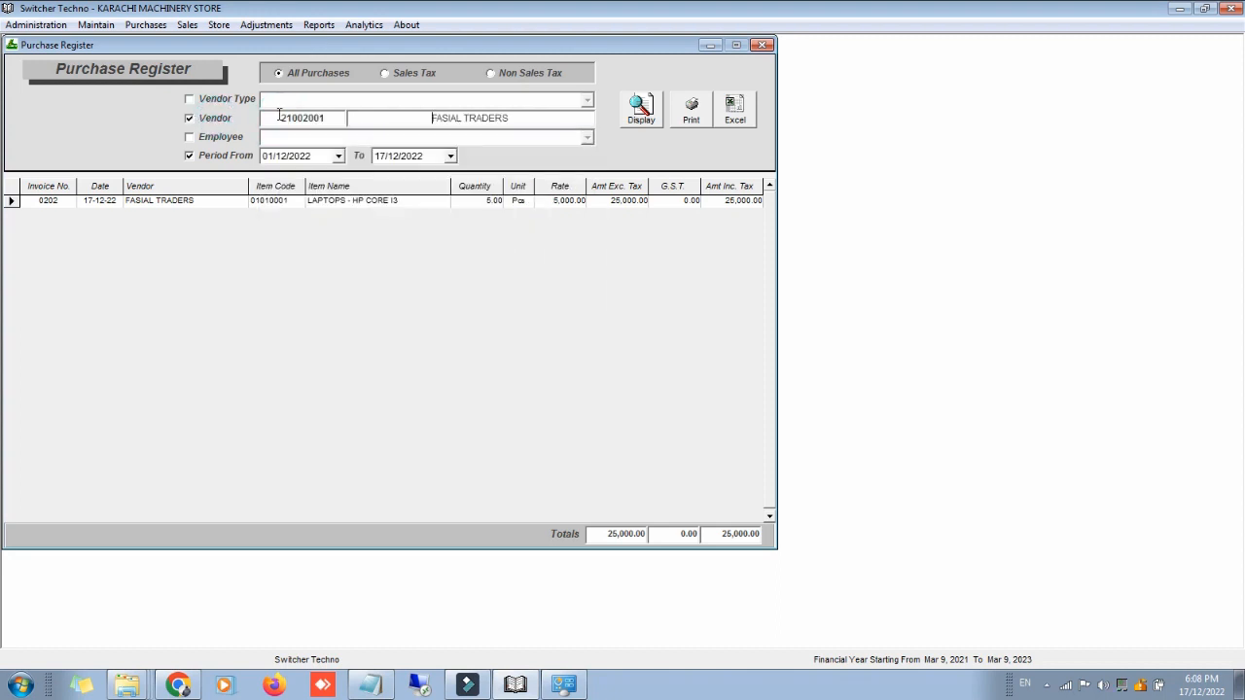
{"action": "left_click", "coordinate": [649, 110]}
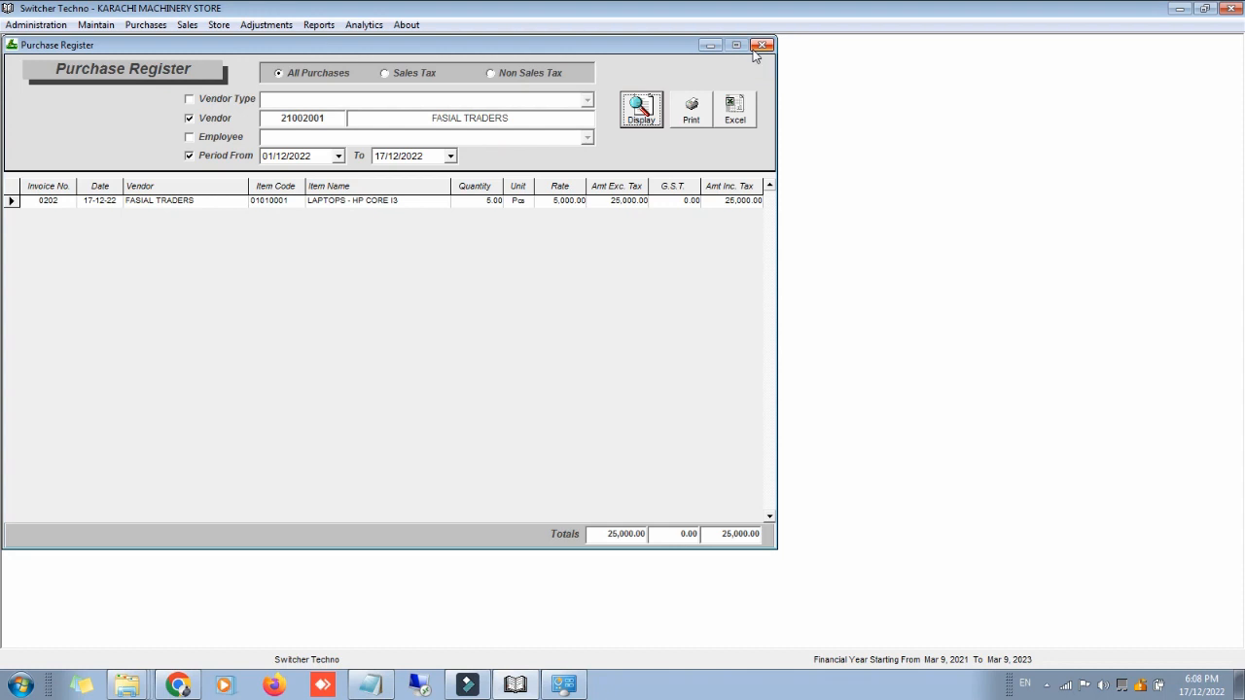
{"action": "left_click", "coordinate": [754, 50]}
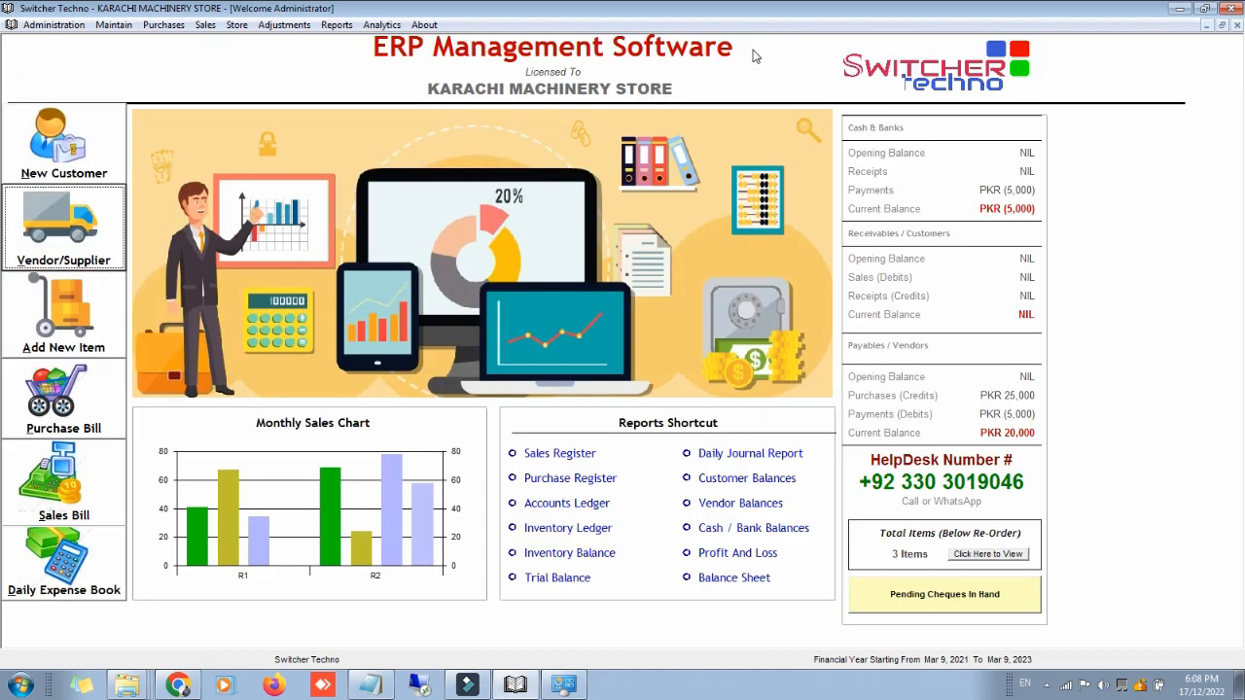
Step: Start a new sale invoice and create a credit customer with the customer's name, region and sub-region None
{"action": "left_click", "coordinate": [28, 515]}
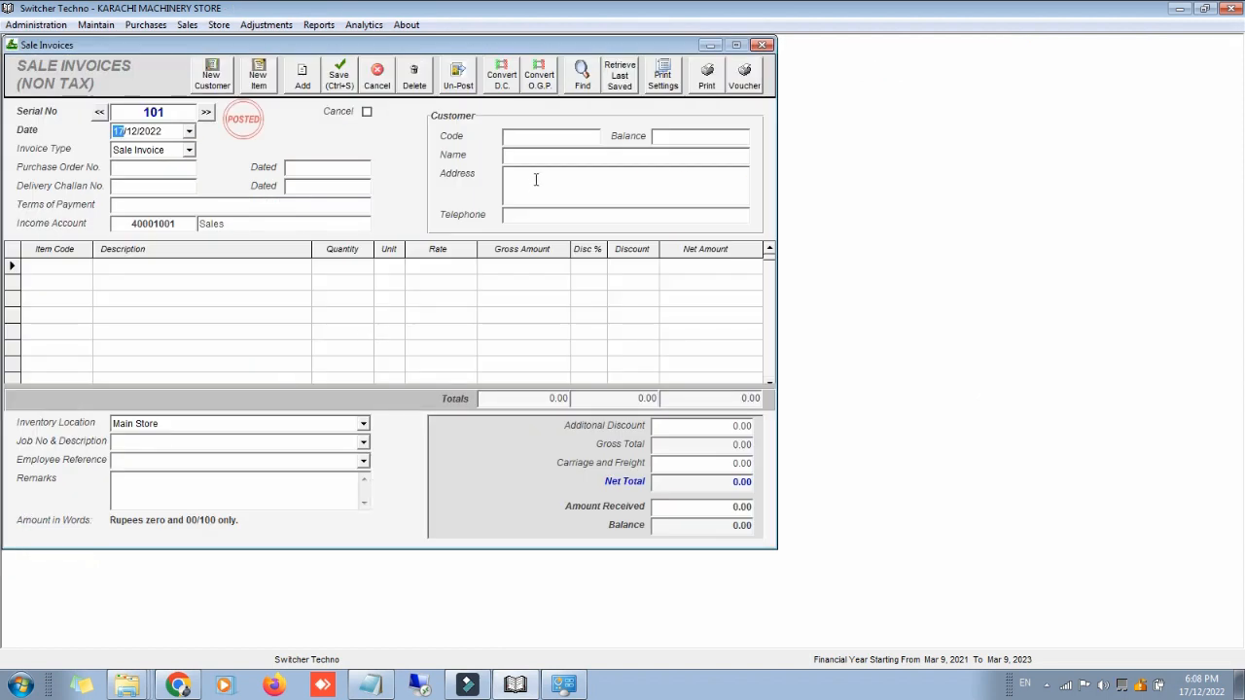
{"action": "left_click", "coordinate": [222, 80]}
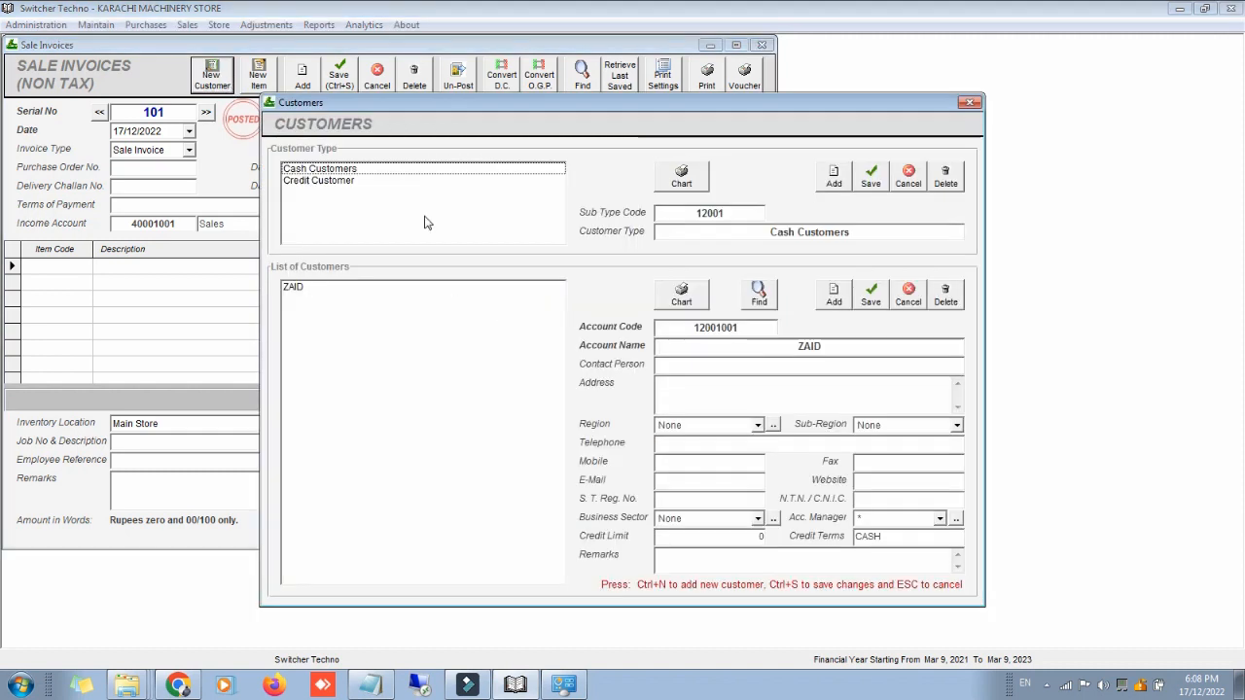
{"action": "left_click", "coordinate": [402, 179]}
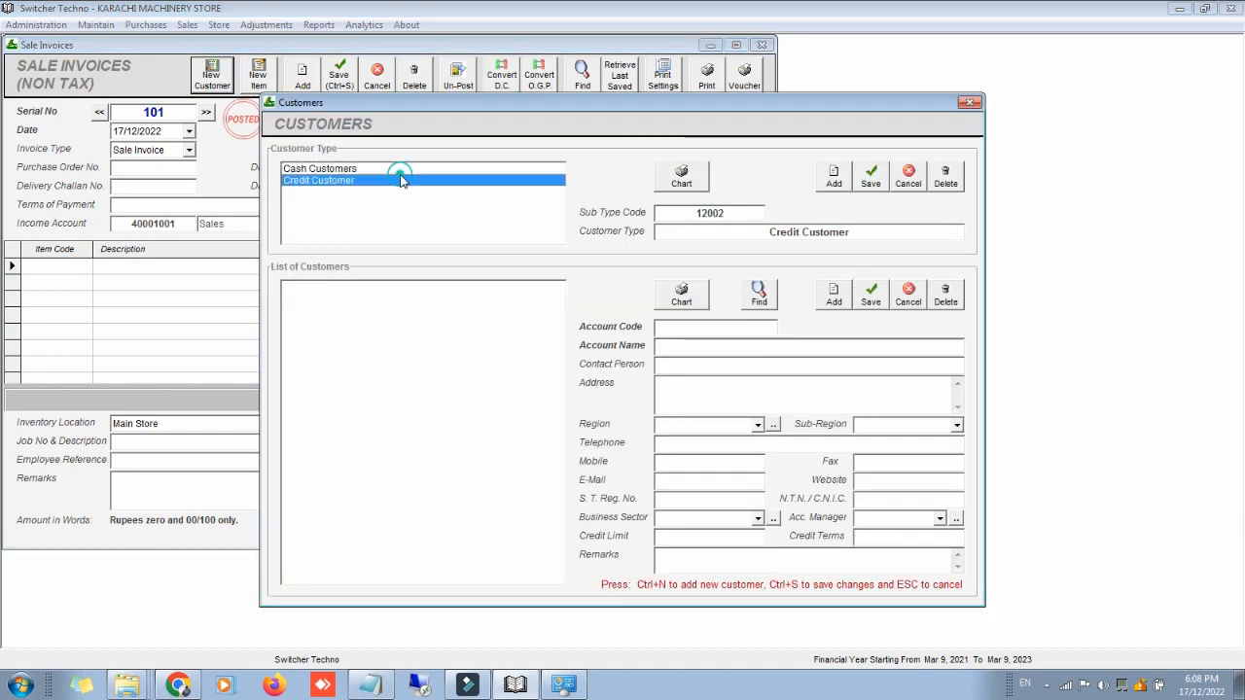
{"action": "left_click", "coordinate": [822, 304]}
{"action": "type", "text": "SAMEER"}
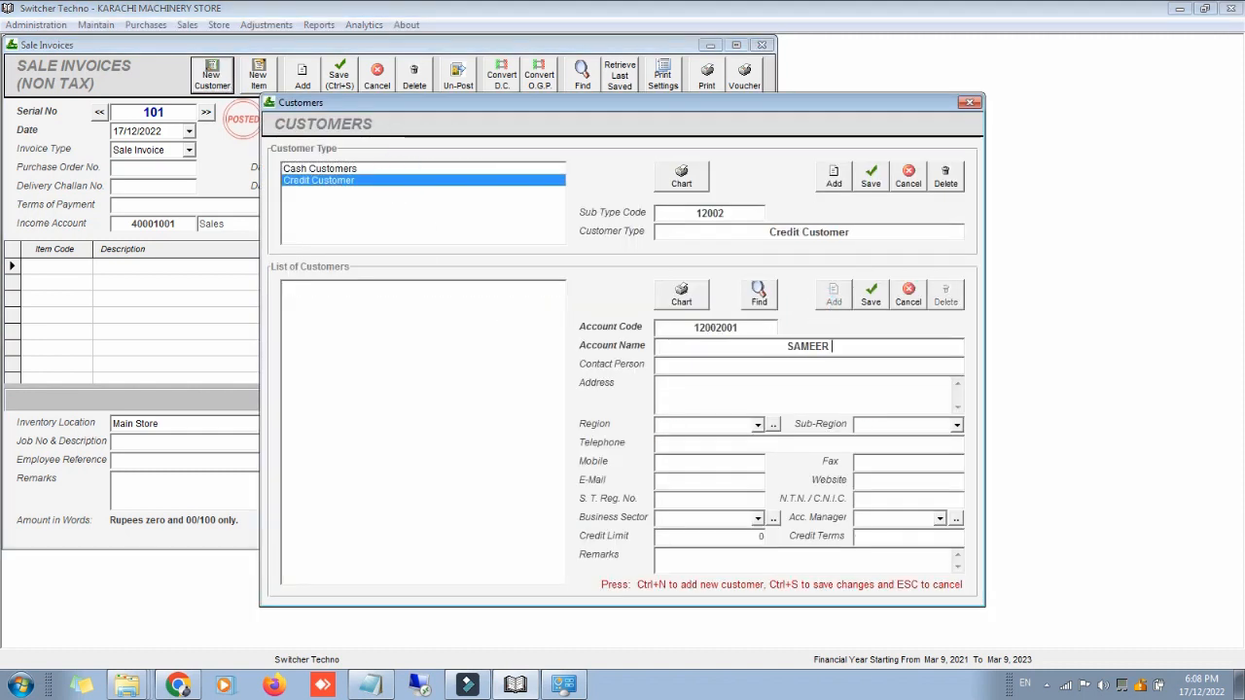
{"action": "key", "text": "Return"}
{"action": "key", "text": "Down"}
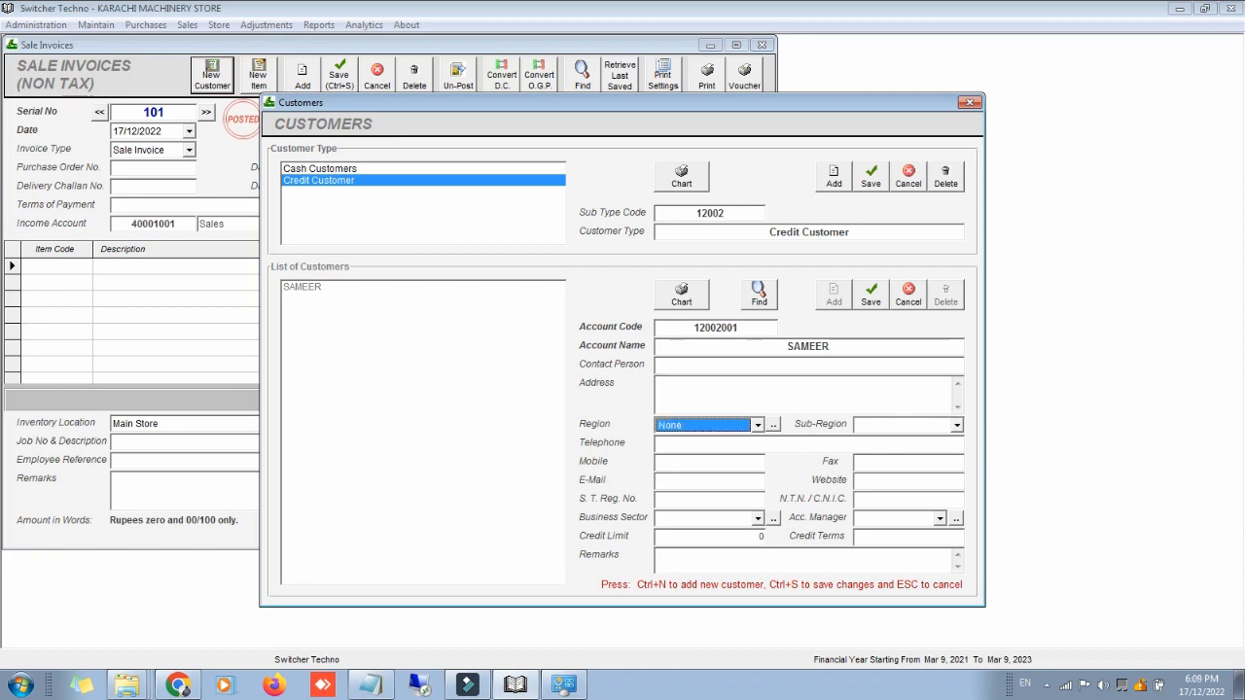
{"action": "key", "text": "Return"}
{"action": "key", "text": "Down"}
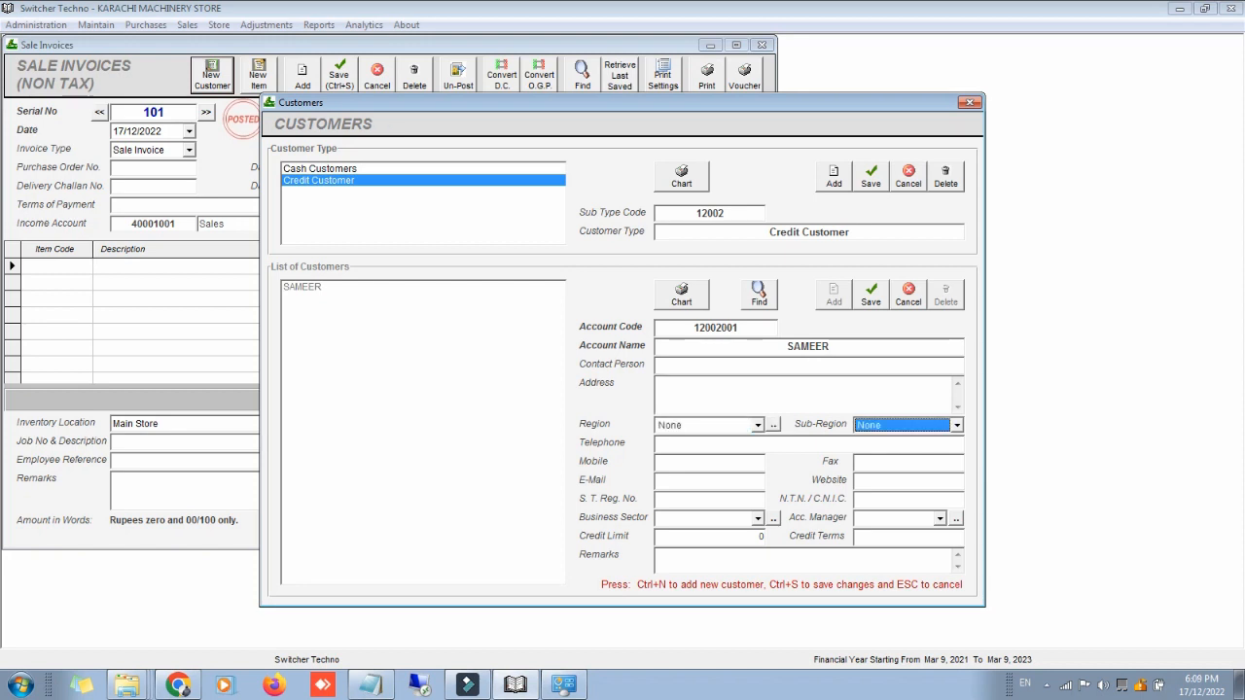
{"action": "key", "text": "Return"}
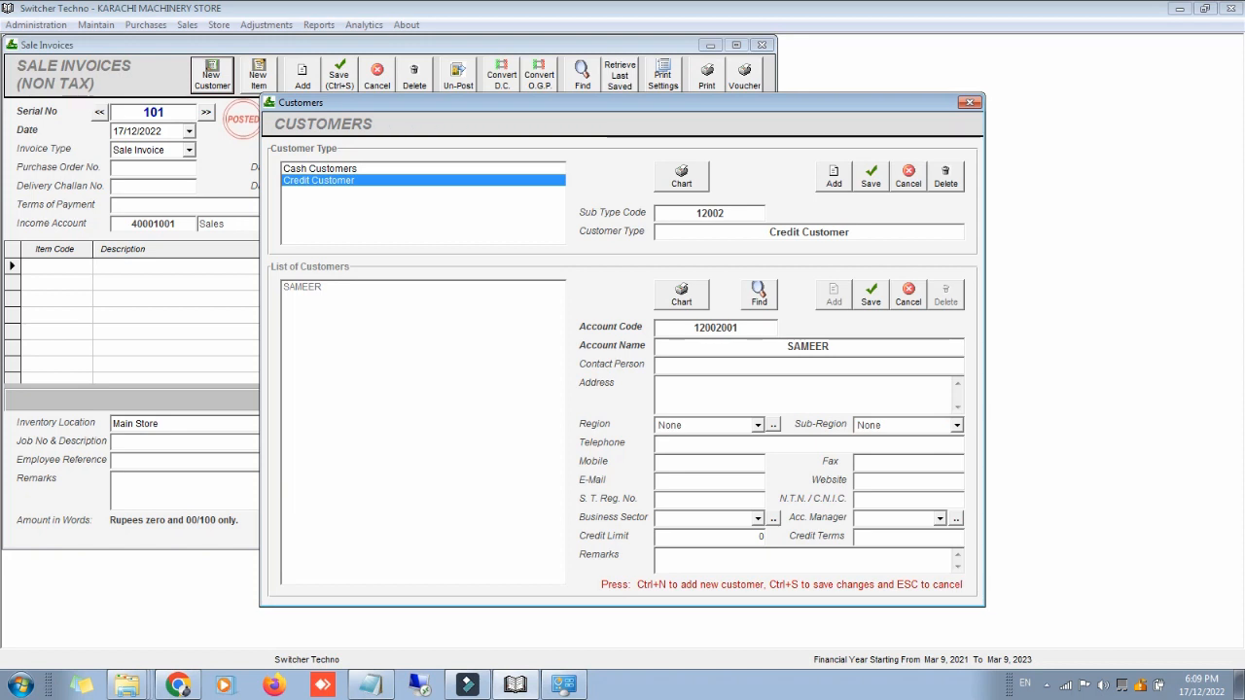
Step: Enter the customer's telephone number and save the new credit customer
{"action": "key", "text": "Return"}
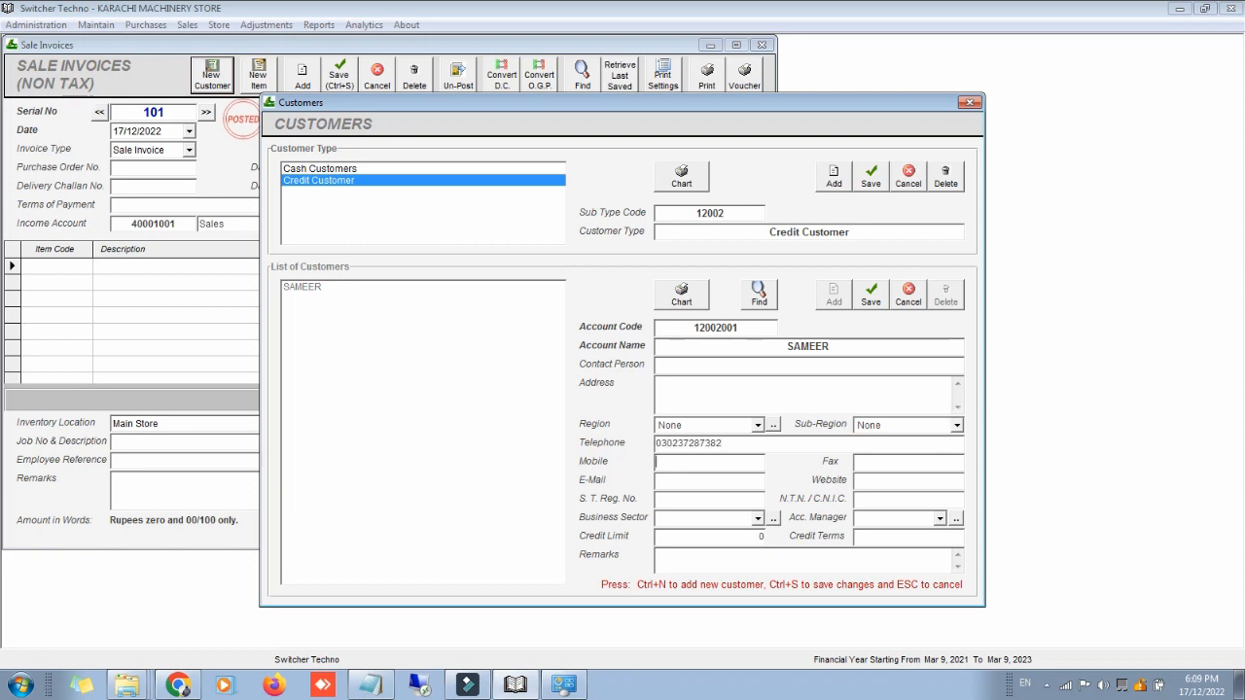
{"action": "key", "text": "Return"}
{"action": "key", "text": "Return"}
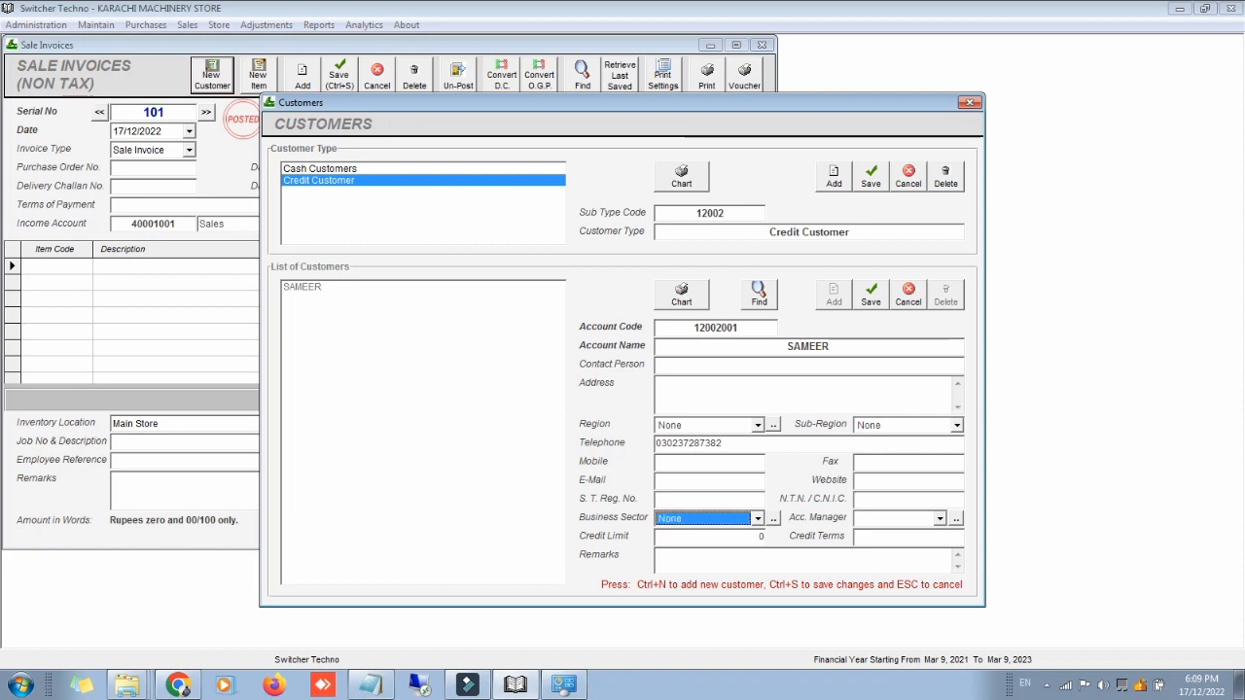
{"action": "key", "text": "Return"}
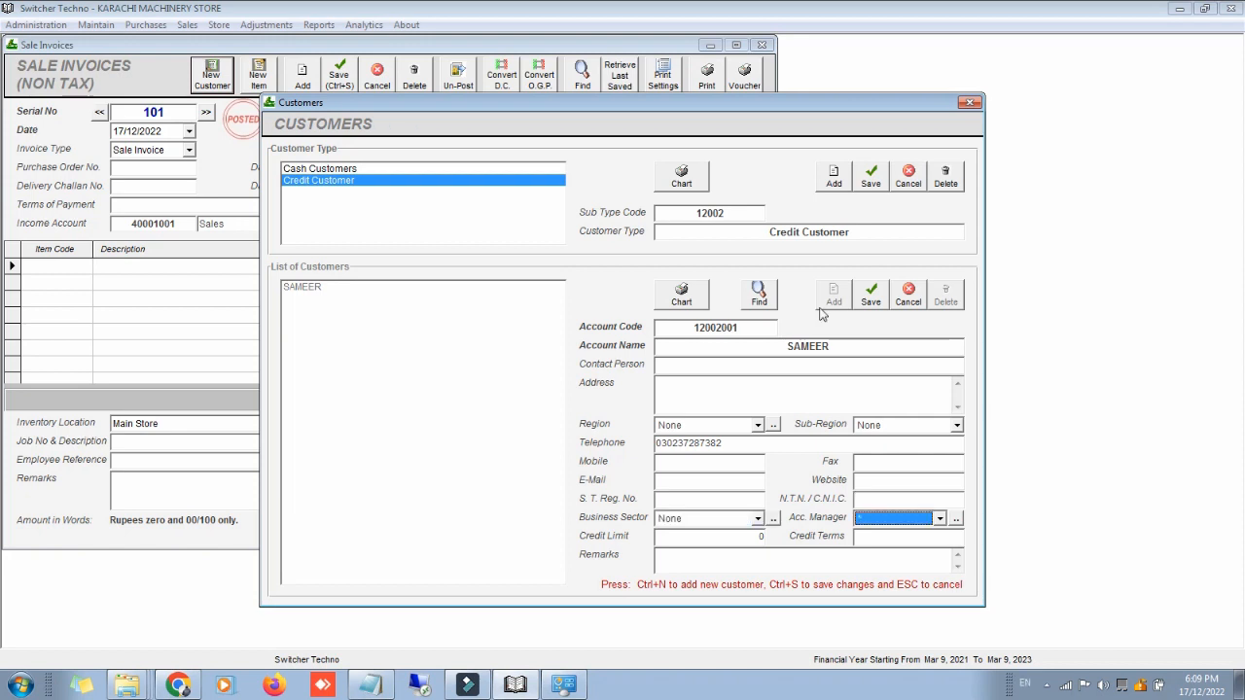
{"action": "left_click", "coordinate": [878, 291]}
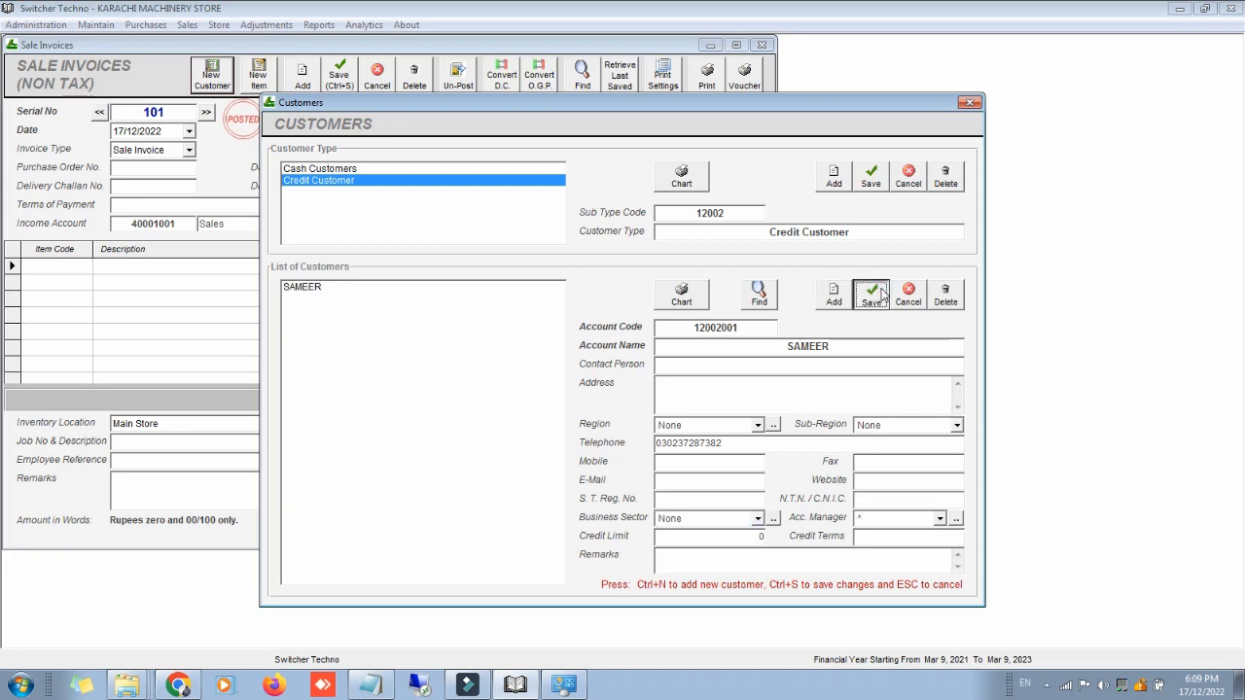
Step: Close Customers and pick the new customer on the sale invoice from the lookup
{"action": "left_click", "coordinate": [968, 103]}
{"action": "left_click", "coordinate": [545, 136]}
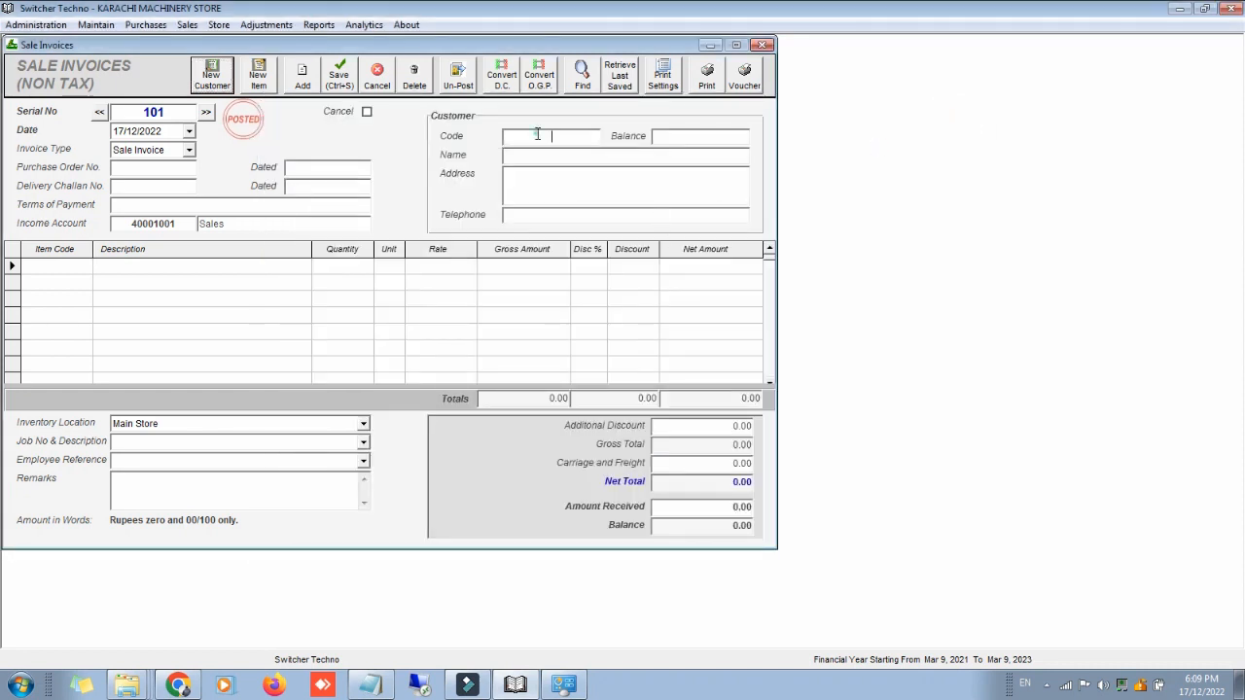
{"action": "type", "text": "SA"}
{"action": "key", "text": "Down"}
{"action": "key", "text": "Return"}
Step: Reopen the credit customer's record, save it again and close the Customers window
{"action": "left_click", "coordinate": [211, 75]}
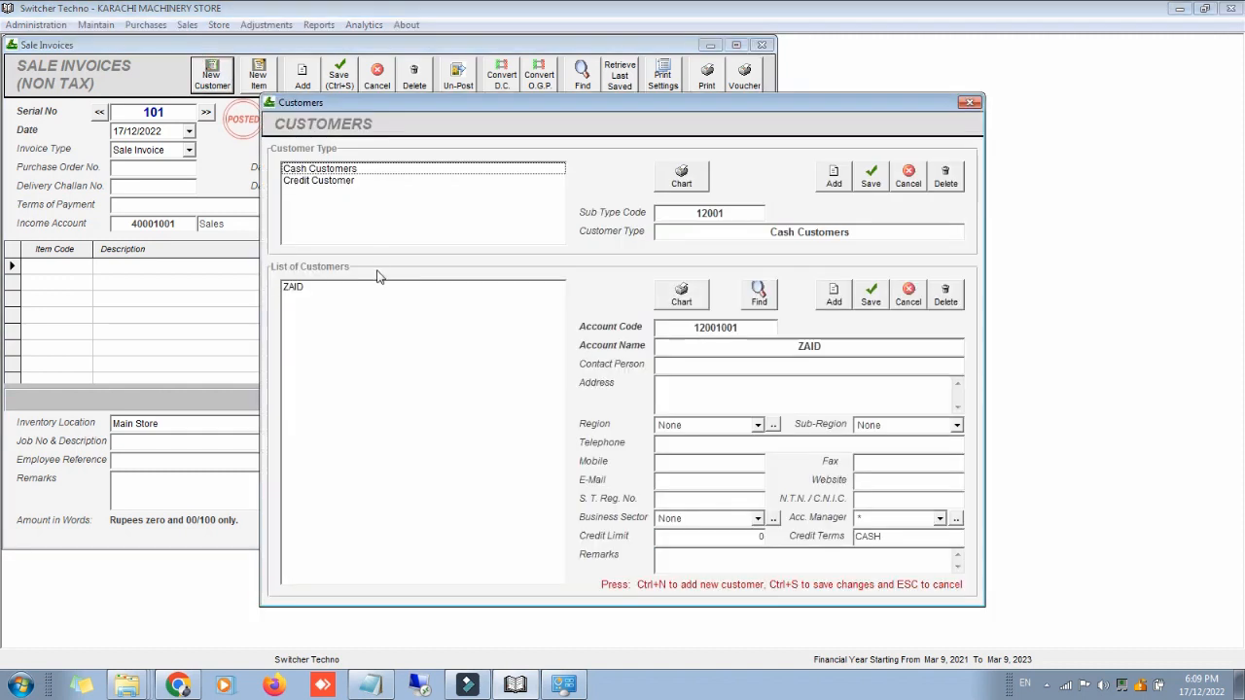
{"action": "left_click", "coordinate": [381, 226]}
{"action": "left_click", "coordinate": [390, 360]}
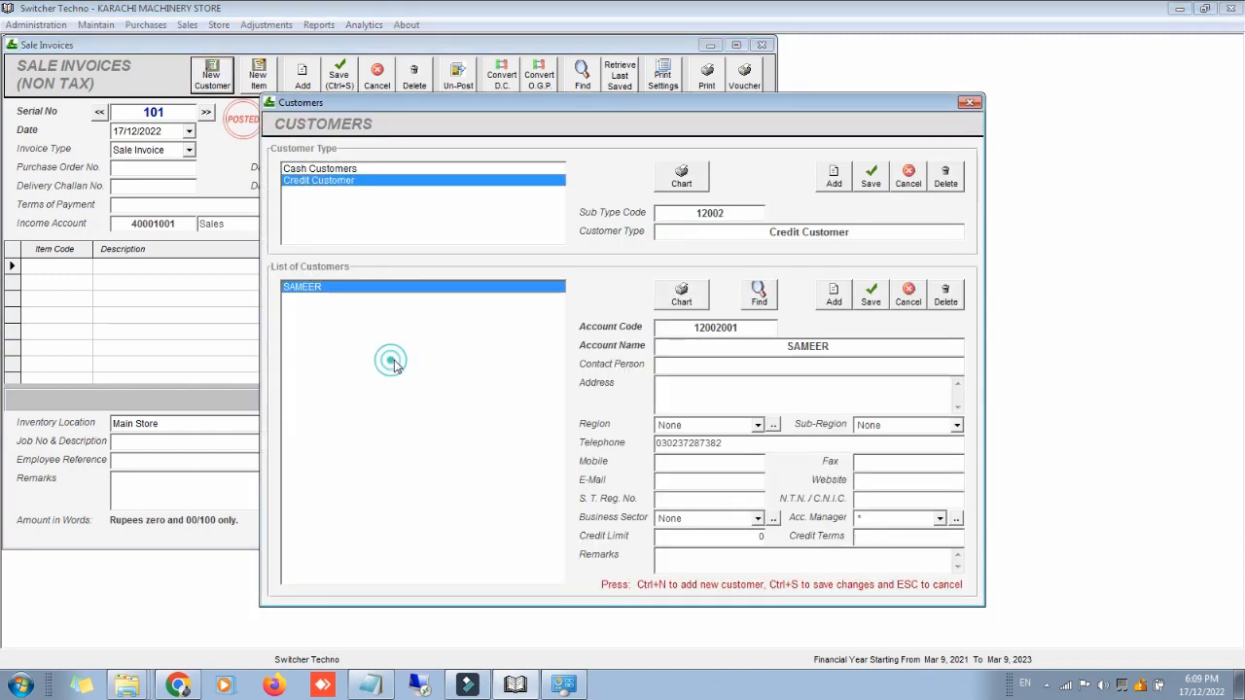
{"action": "left_click", "coordinate": [871, 295]}
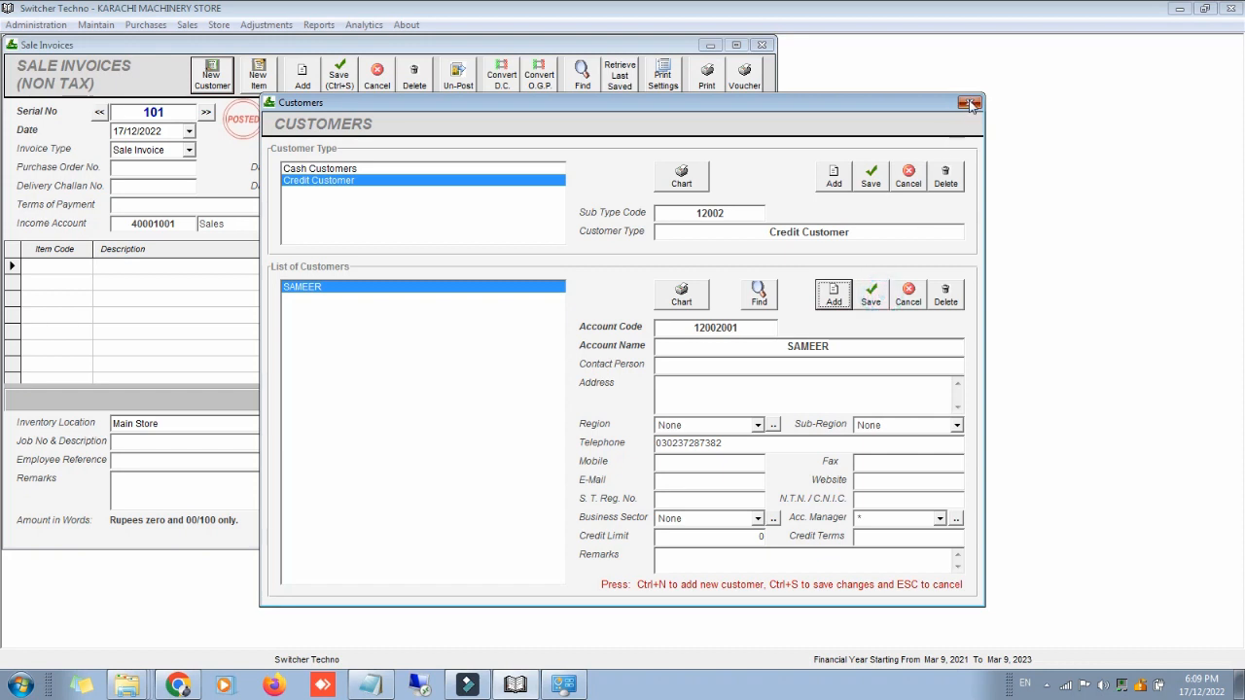
{"action": "left_click", "coordinate": [969, 102]}
Step: Set the credit customer as the invoice's customer via the lookup
{"action": "left_click", "coordinate": [586, 135]}
{"action": "type", "text": "SA"}
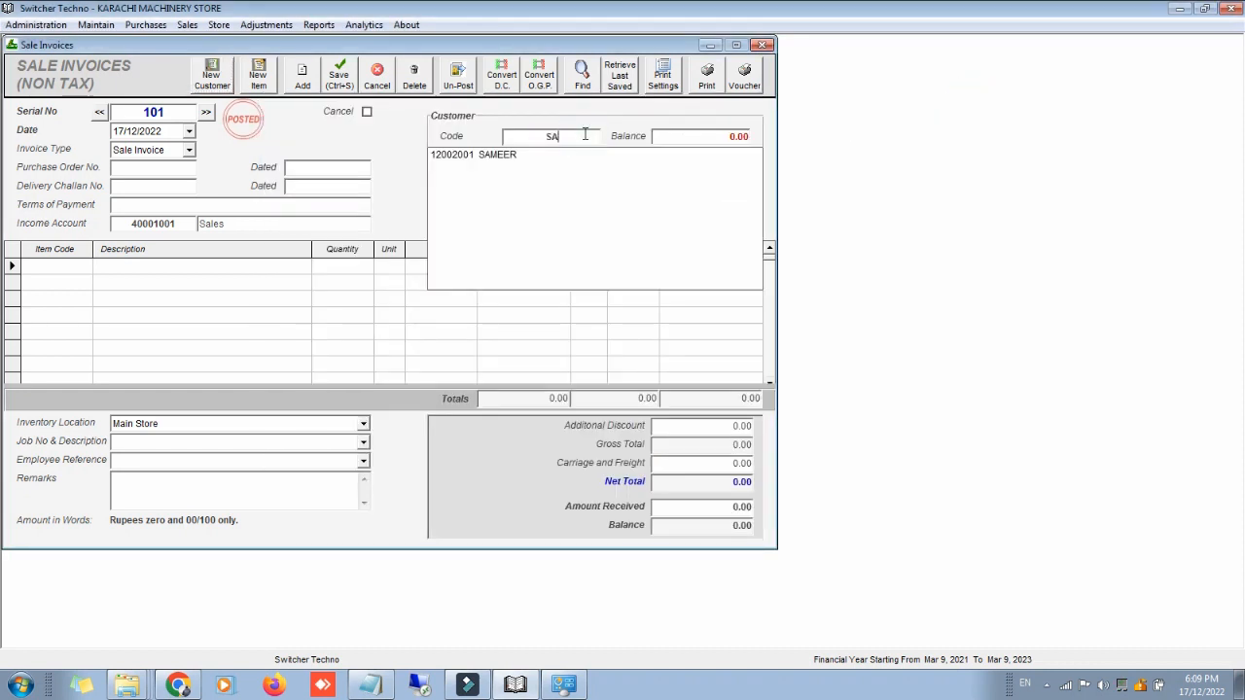
{"action": "key", "text": "Down"}
{"action": "key", "text": "Return"}
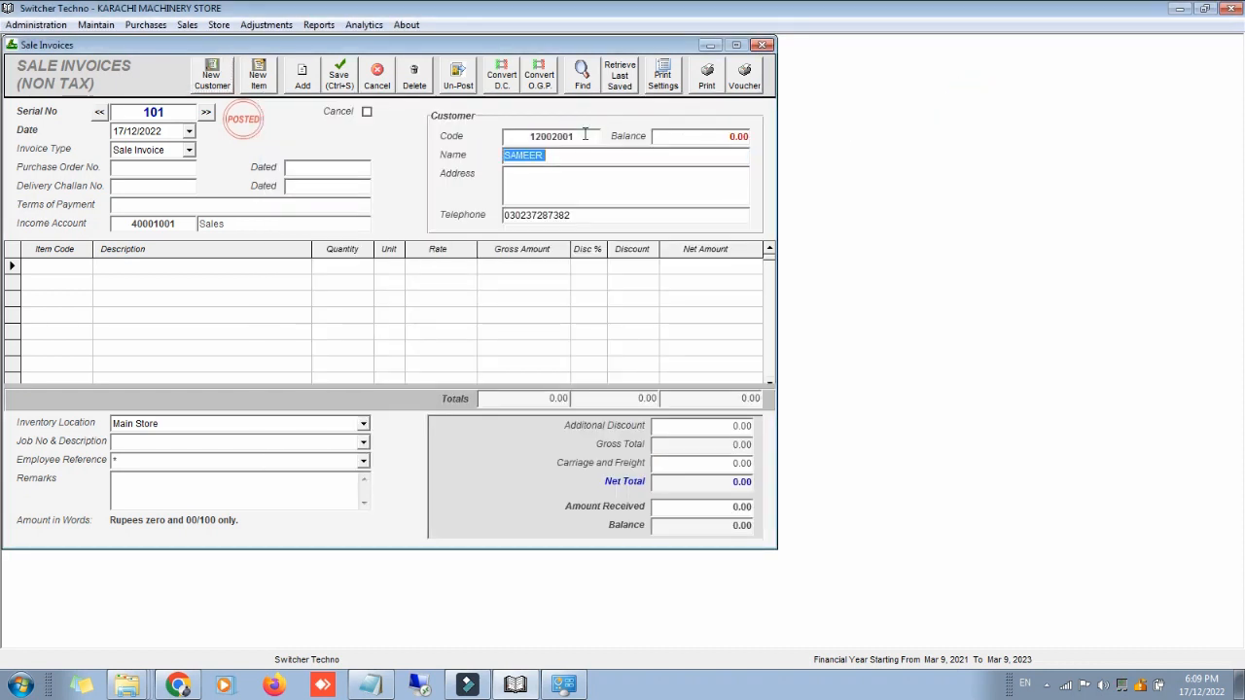
Step: Bill 4 LAPTOPS - HP CORE I3 at rate 7000 on the first line, totalling 28000
{"action": "left_click", "coordinate": [64, 267]}
{"action": "type", "text": "HP"}
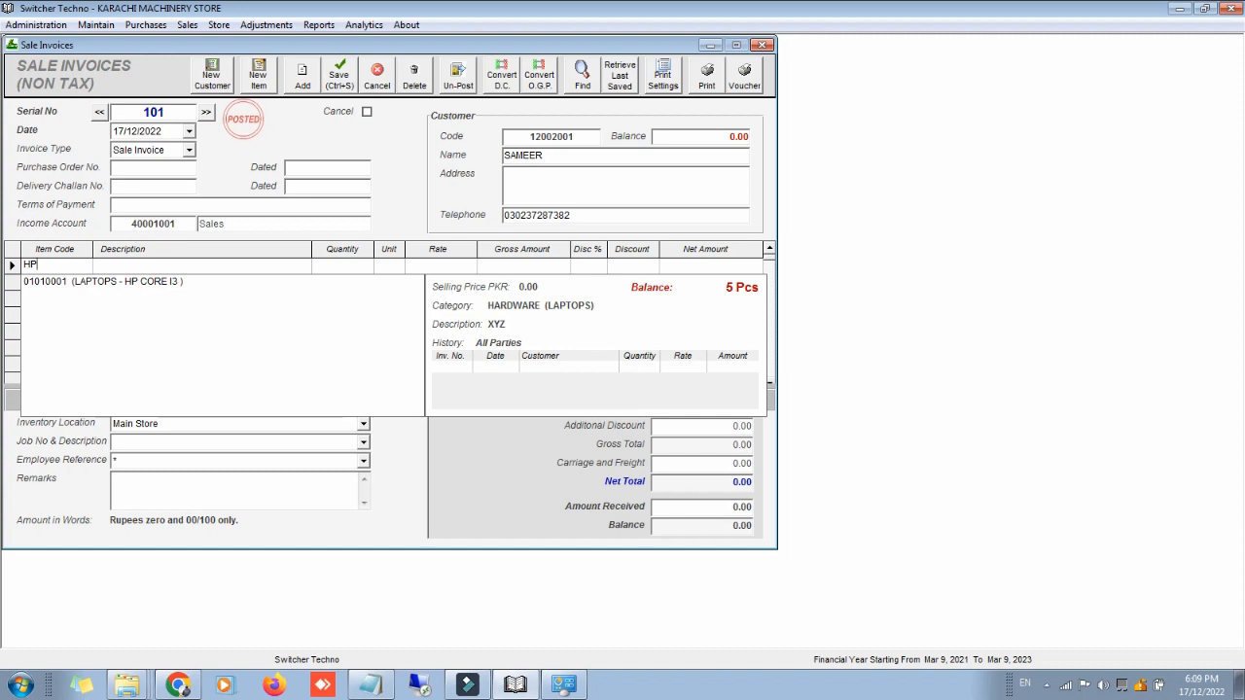
{"action": "key", "text": "Return"}
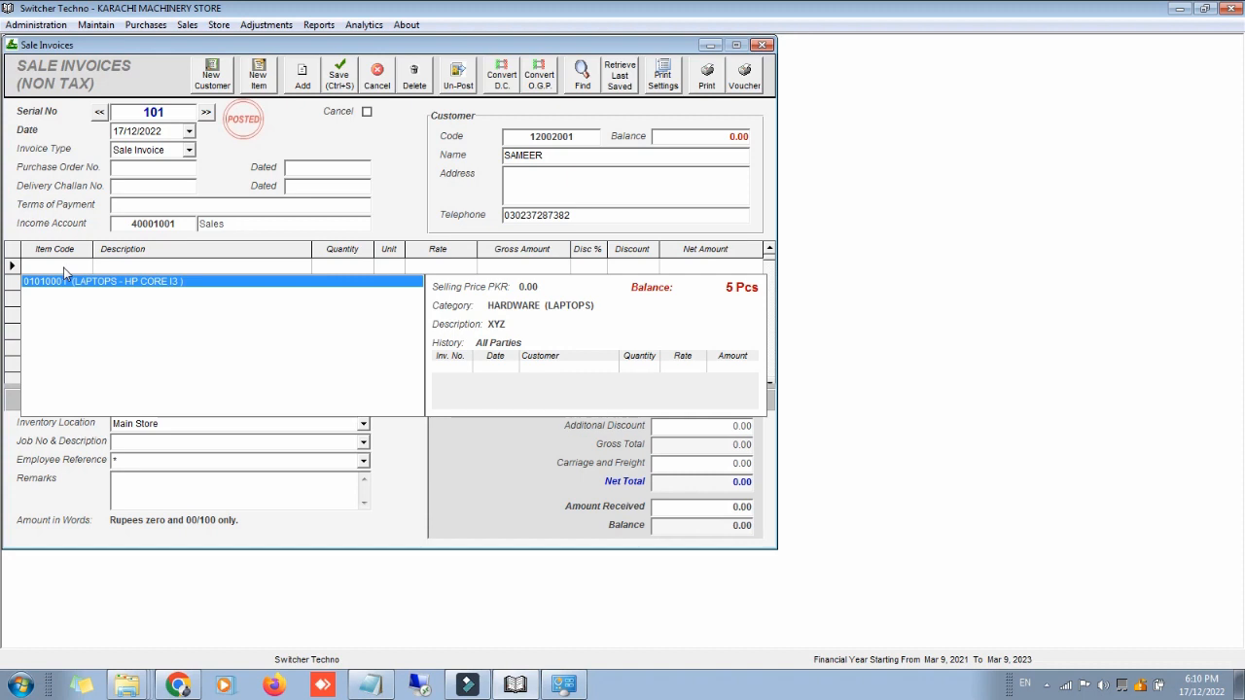
{"action": "key", "text": "Return"}
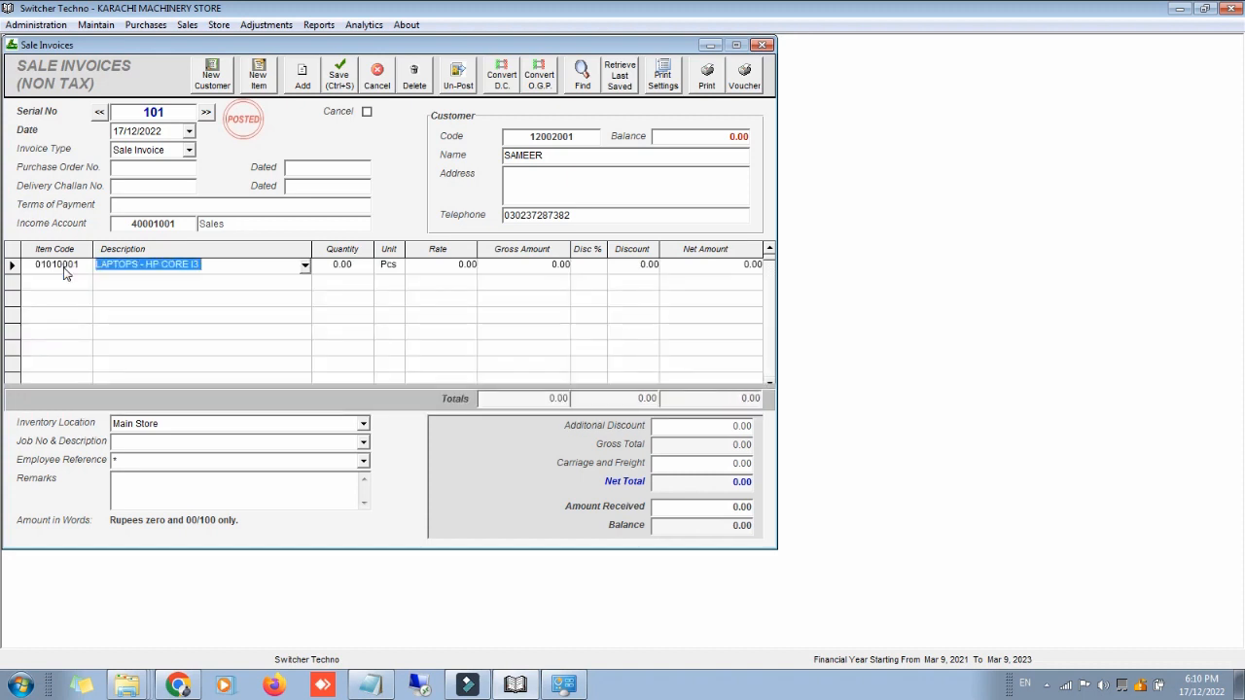
{"action": "key", "text": "Return"}
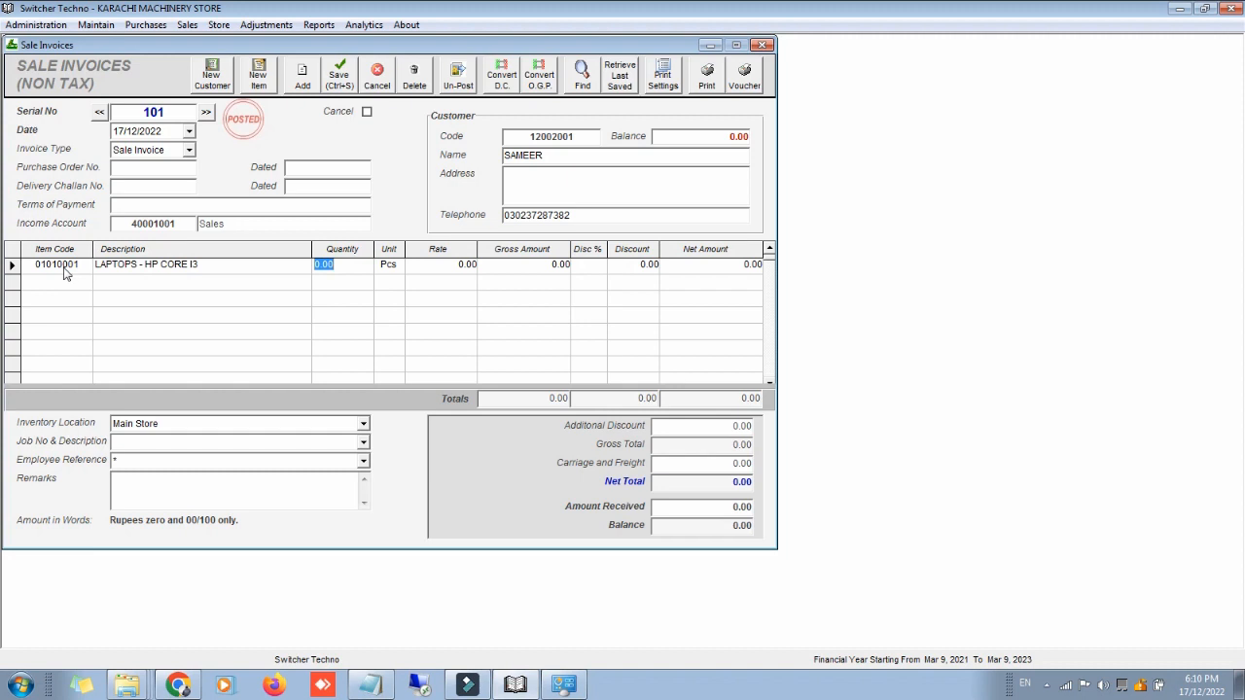
{"action": "type", "text": "4"}
{"action": "key", "text": "Return"}
{"action": "key", "text": "Return"}
{"action": "type", "text": "7000"}
{"action": "key", "text": "Return"}
{"action": "key", "text": "Return"}
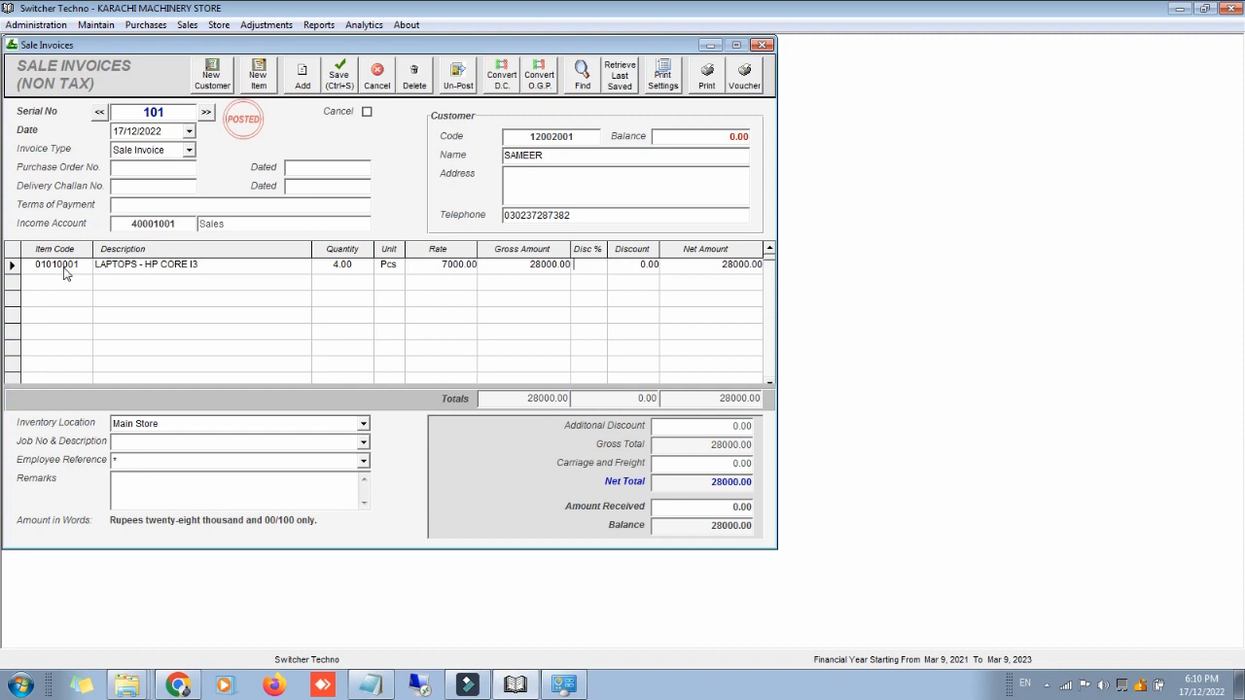
{"action": "left_click", "coordinate": [720, 506]}
Step: Preview sale invoice 101's printout and close the preview, leaving blank invoice 102
{"action": "left_click", "coordinate": [707, 74]}
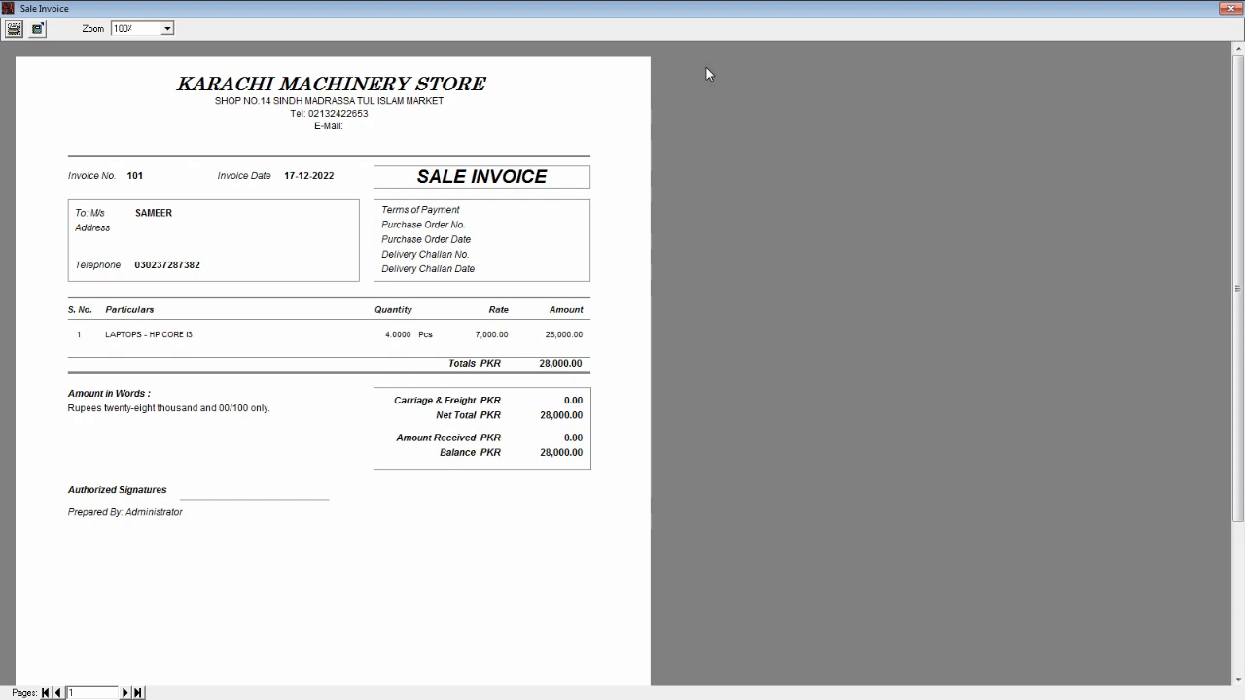
{"action": "left_click", "coordinate": [1228, 8]}
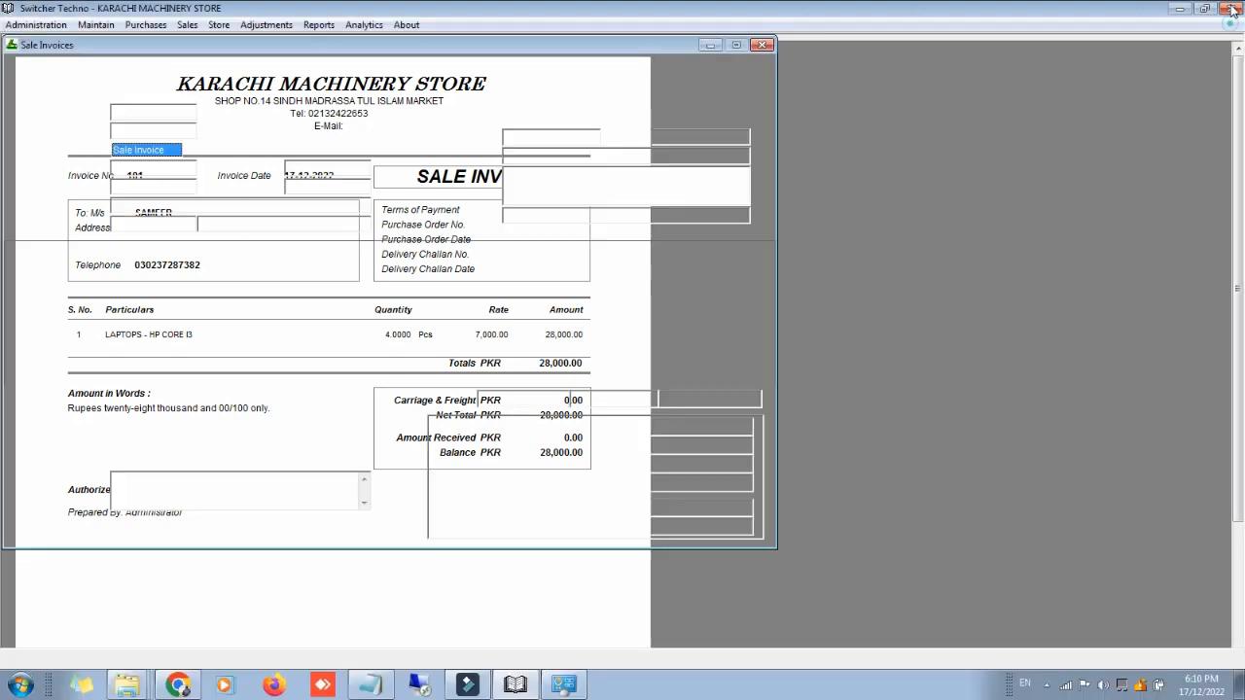
{"action": "left_click", "coordinate": [305, 25]}
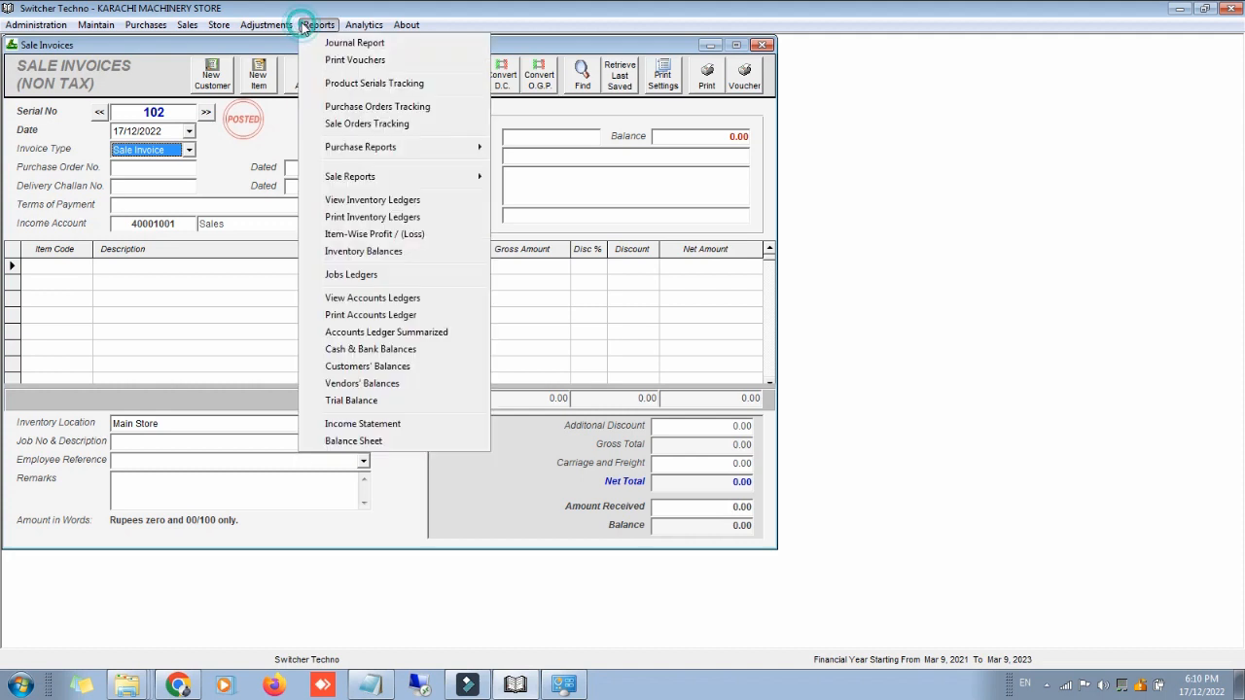
Step: View the inventory ledger for item 01010001 (5 in, 4 out, balance 1), then close it and the invoice form
{"action": "left_click", "coordinate": [400, 200]}
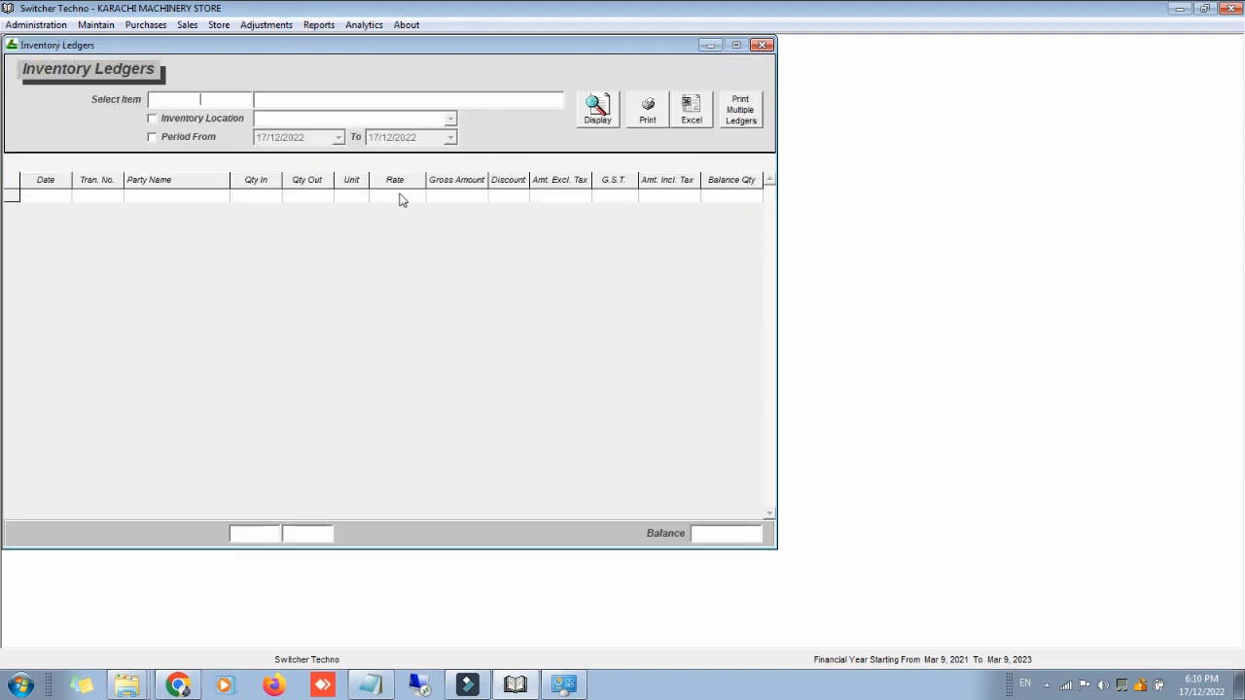
{"action": "type", "text": "01"}
{"action": "key", "text": "Down"}
{"action": "key", "text": "Return"}
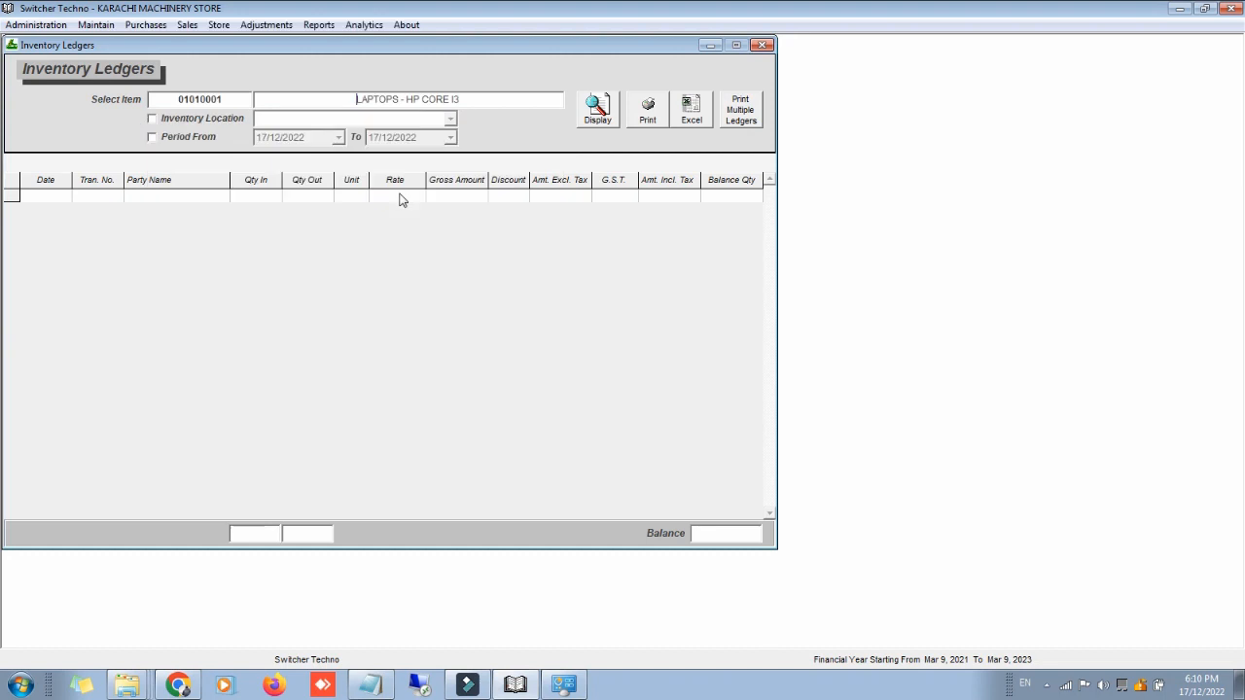
{"action": "left_click", "coordinate": [589, 122]}
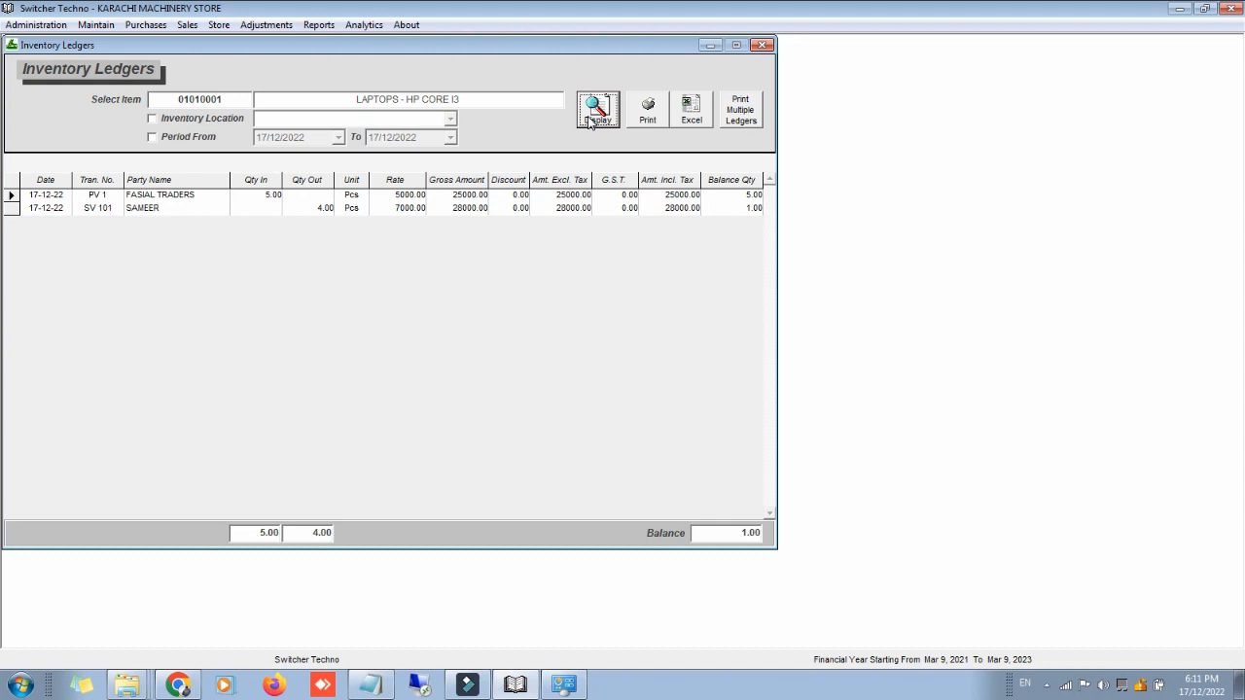
{"action": "left_click", "coordinate": [761, 50]}
{"action": "left_click", "coordinate": [759, 50]}
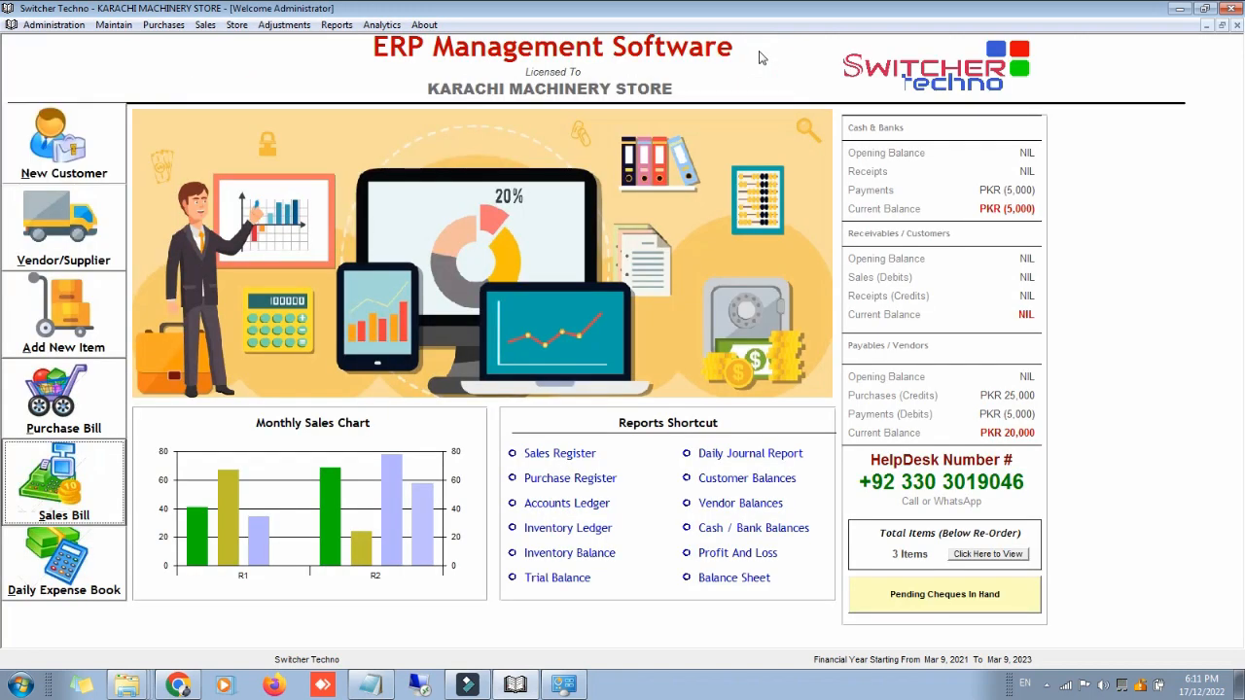
{"action": "left_click", "coordinate": [337, 25]}
{"action": "mouse_move", "coordinate": [487, 178]}
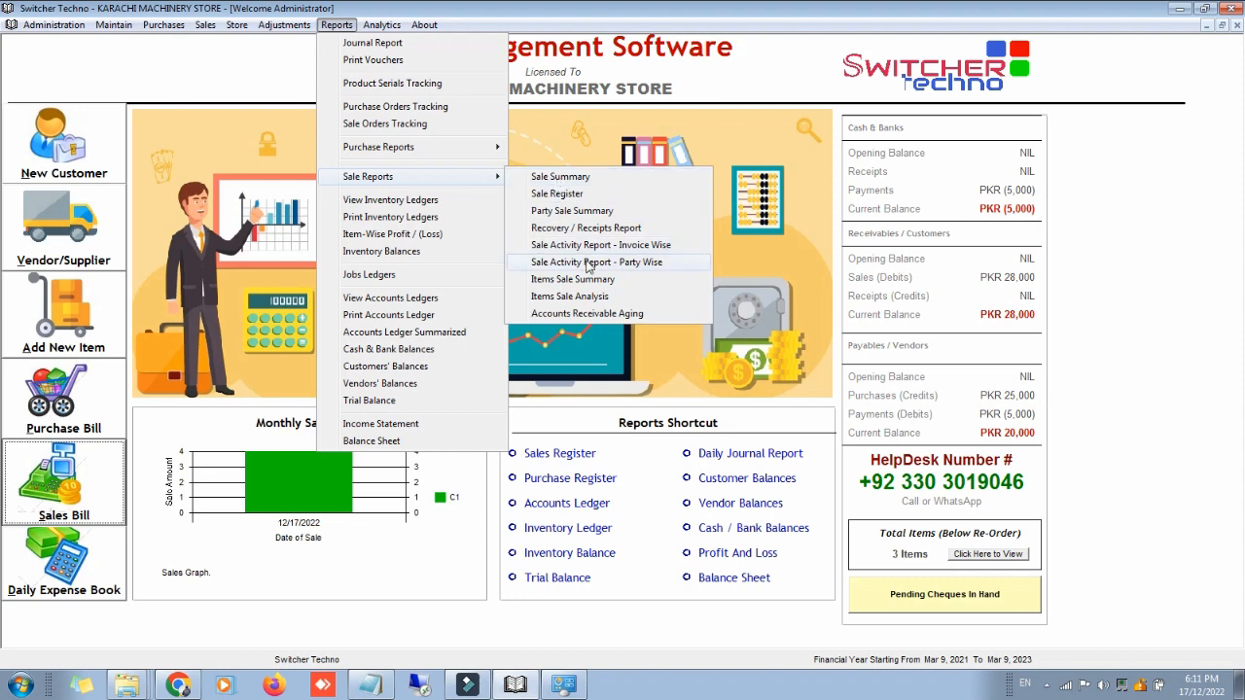
{"action": "left_click", "coordinate": [595, 279]}
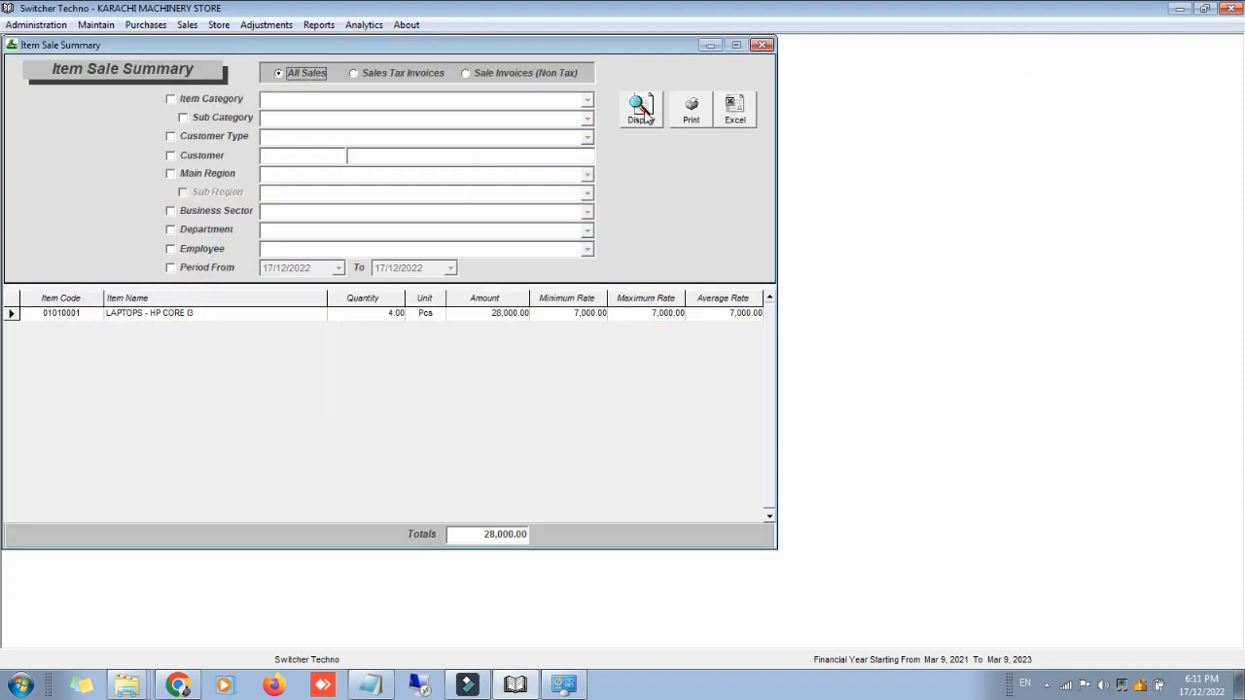
{"action": "left_click", "coordinate": [645, 115]}
{"action": "left_click", "coordinate": [229, 269]}
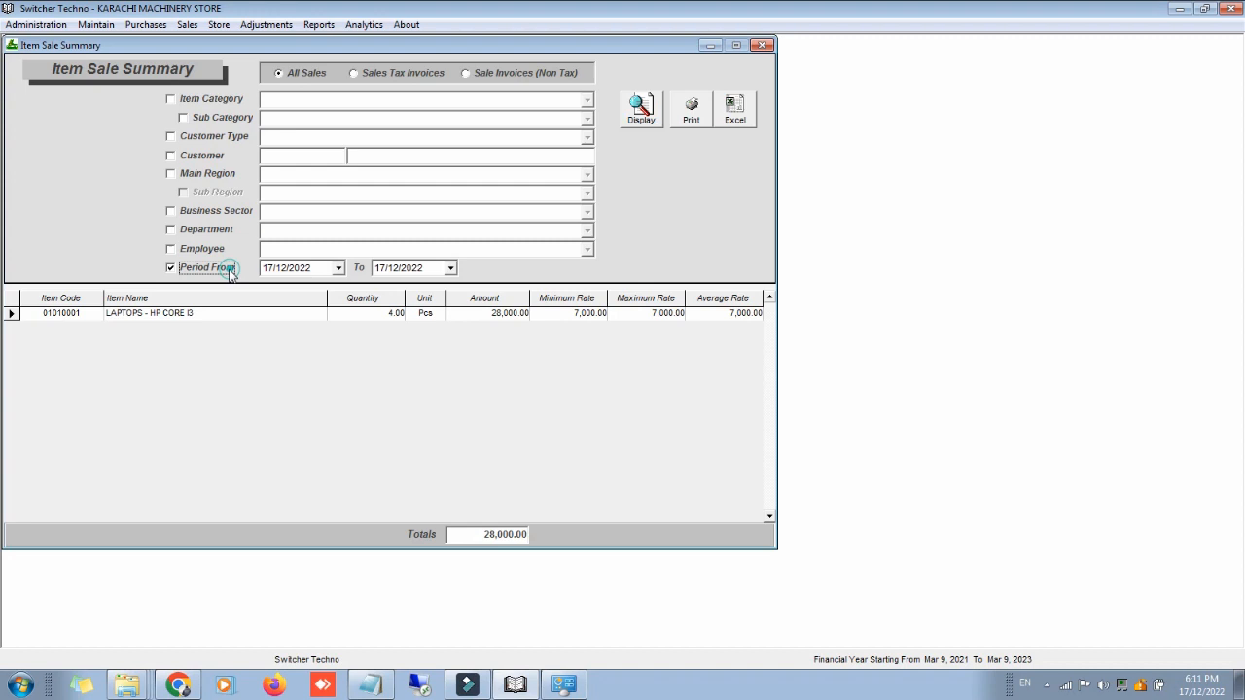
{"action": "left_click", "coordinate": [637, 115]}
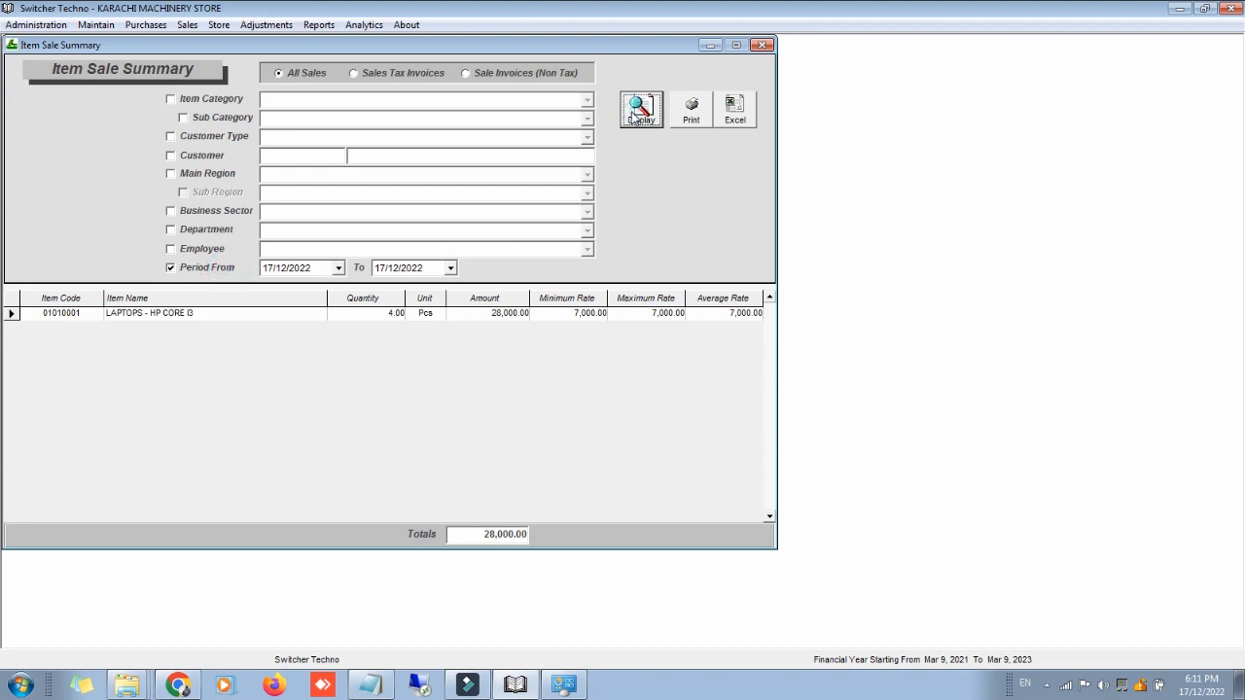
{"action": "left_click", "coordinate": [761, 46]}
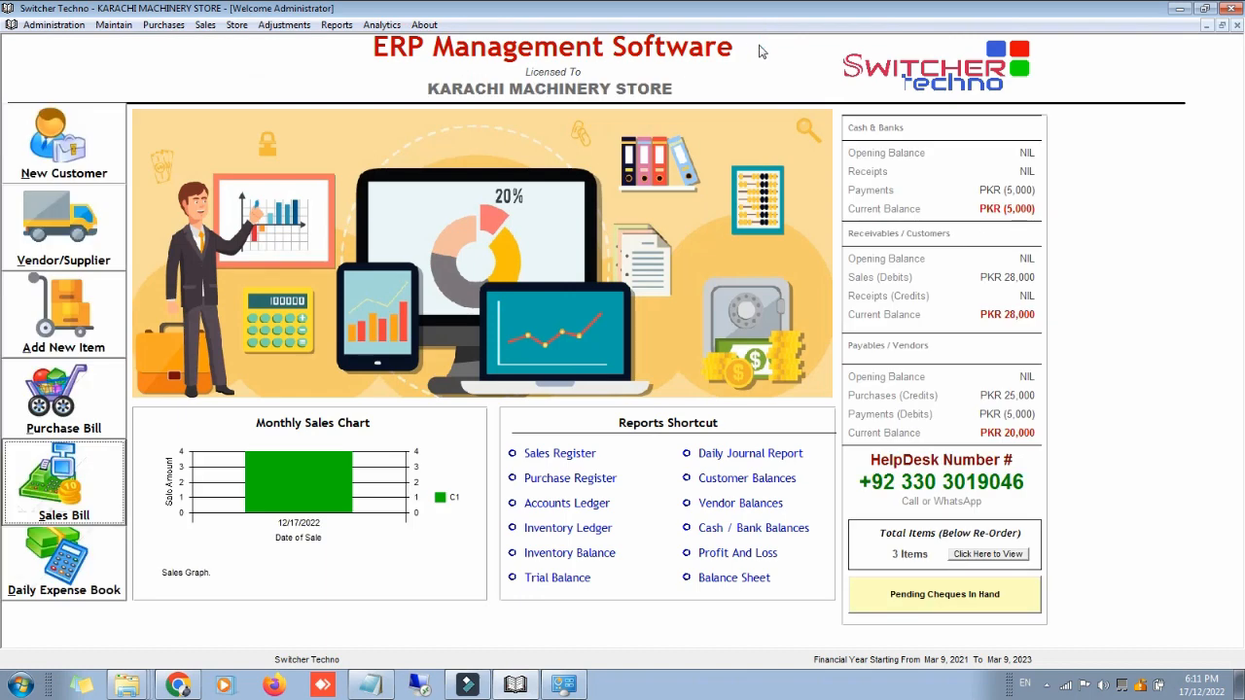
{"action": "left_click", "coordinate": [346, 29]}
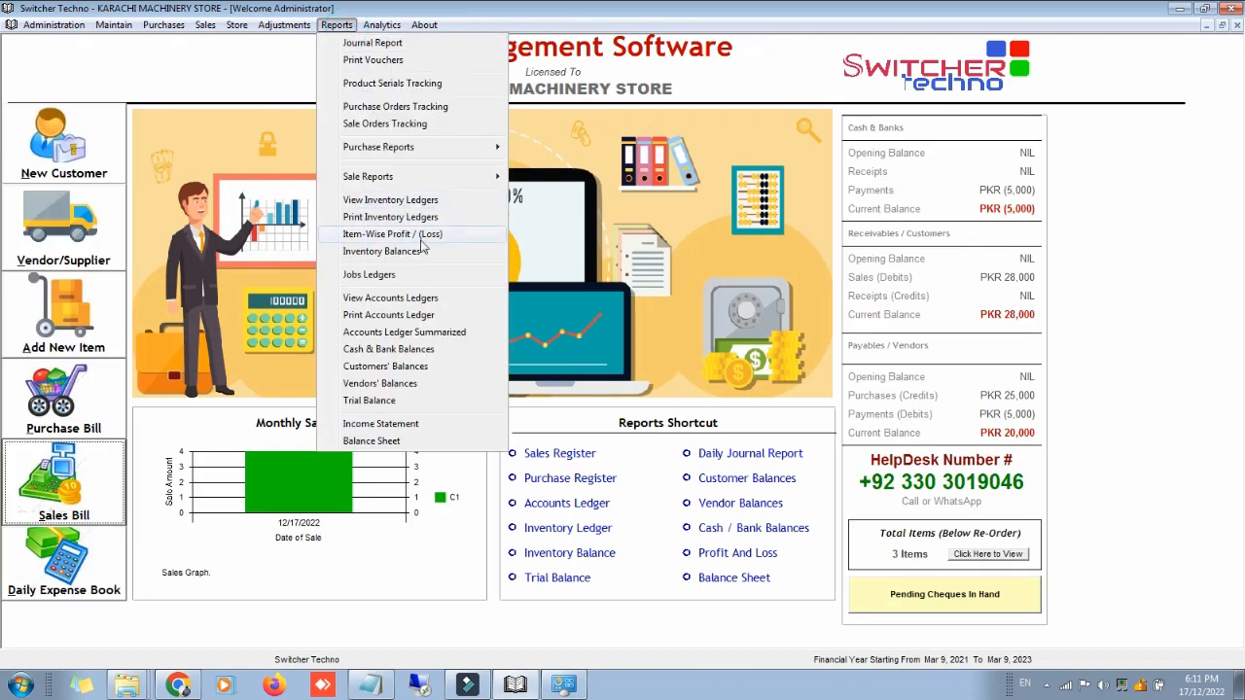
Step: Check Item-Wise Profits: 4 laptops cost 20,000, sold for 28,000, profit 8,000
{"action": "left_click", "coordinate": [421, 237]}
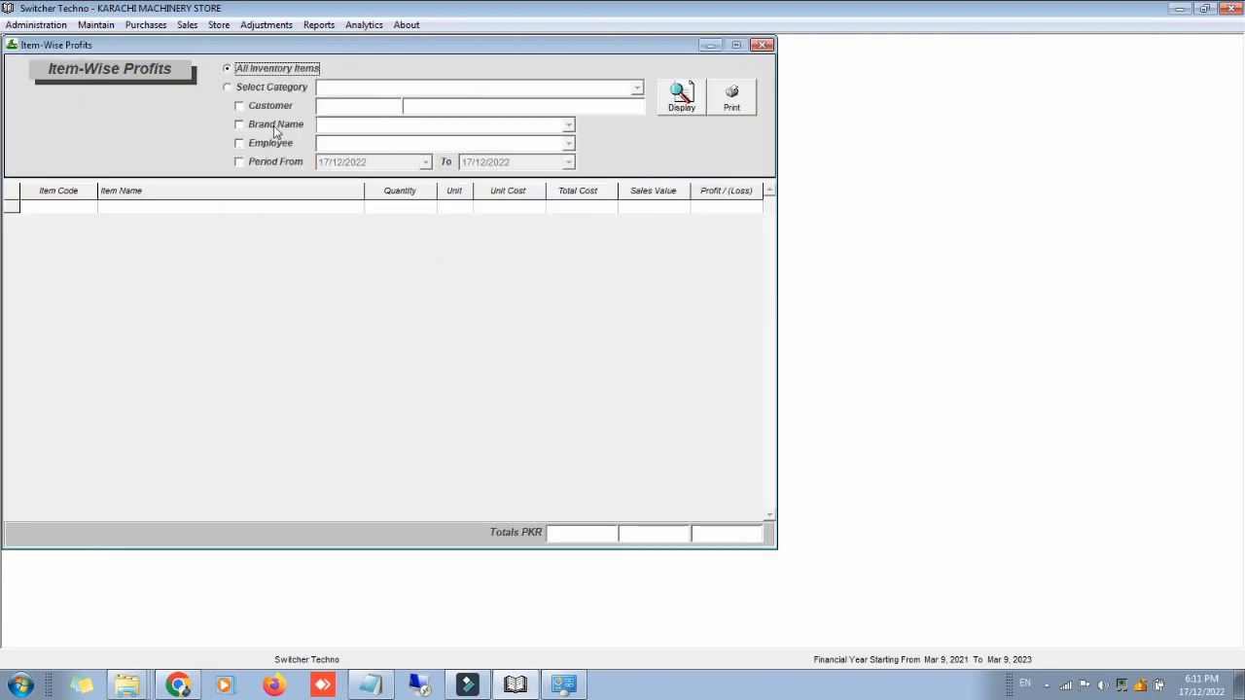
{"action": "left_click", "coordinate": [670, 105]}
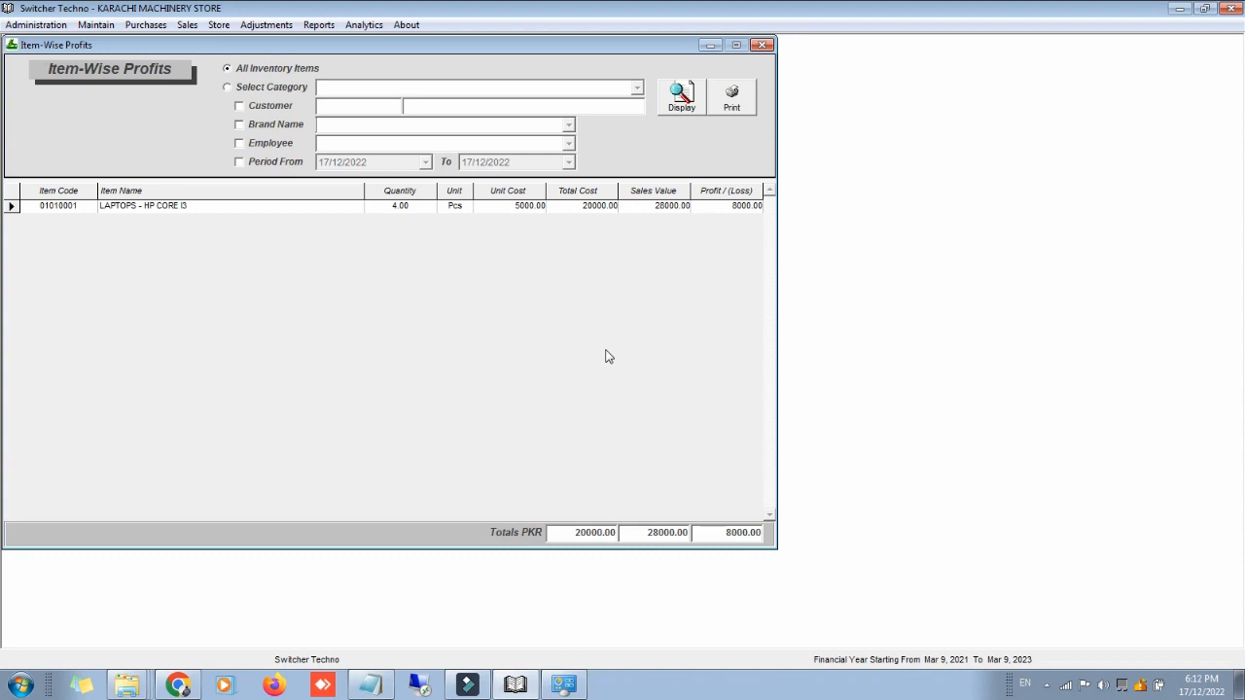
{"action": "left_click", "coordinate": [761, 44]}
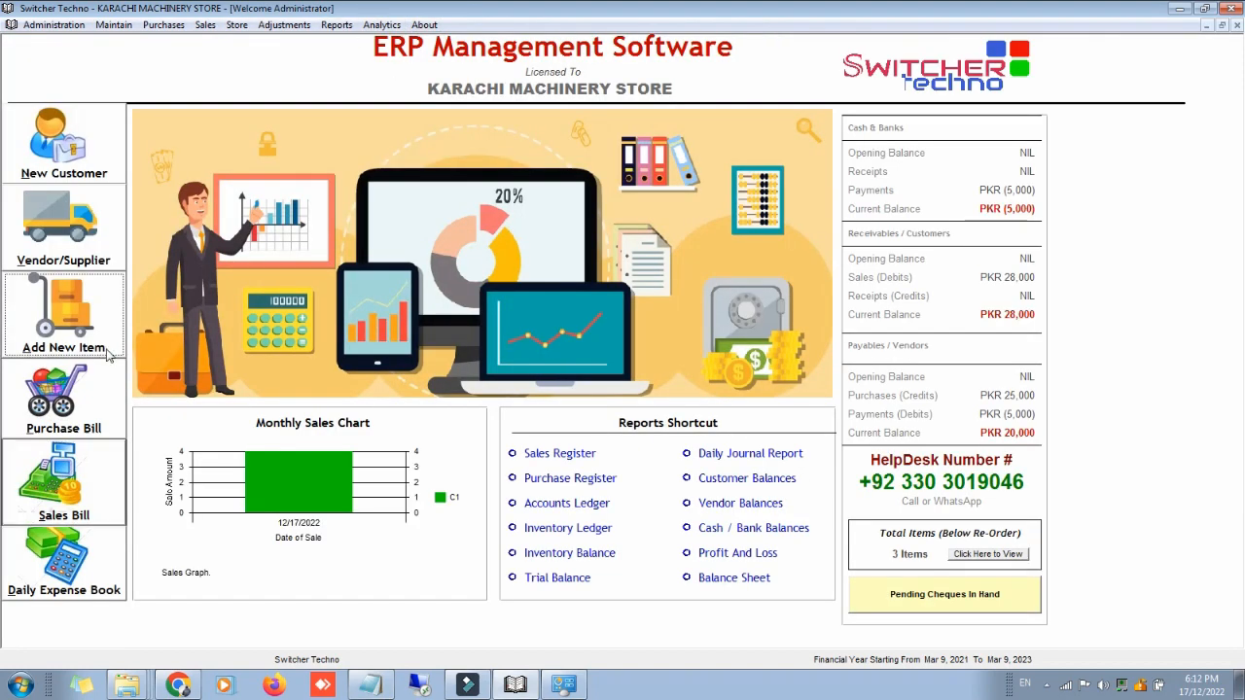
Step: Glance at the chart of inventory, then bring up the Sales transaction types menu
{"action": "left_click", "coordinate": [110, 357]}
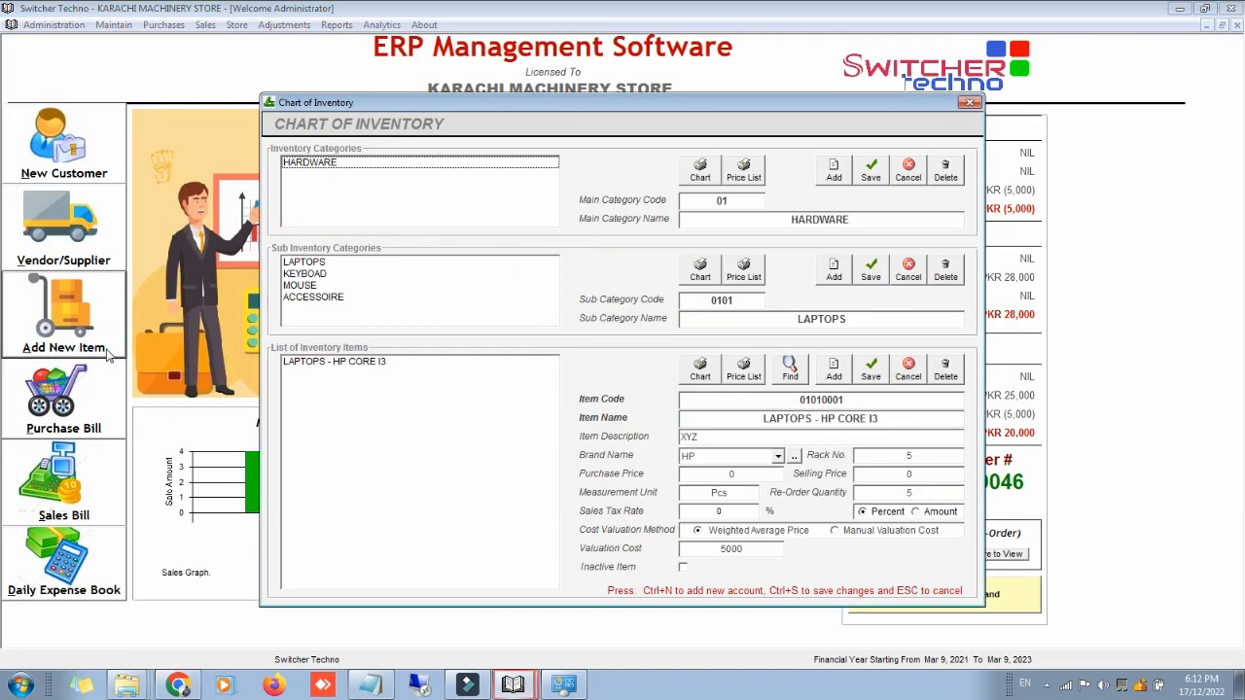
{"action": "left_click", "coordinate": [969, 103]}
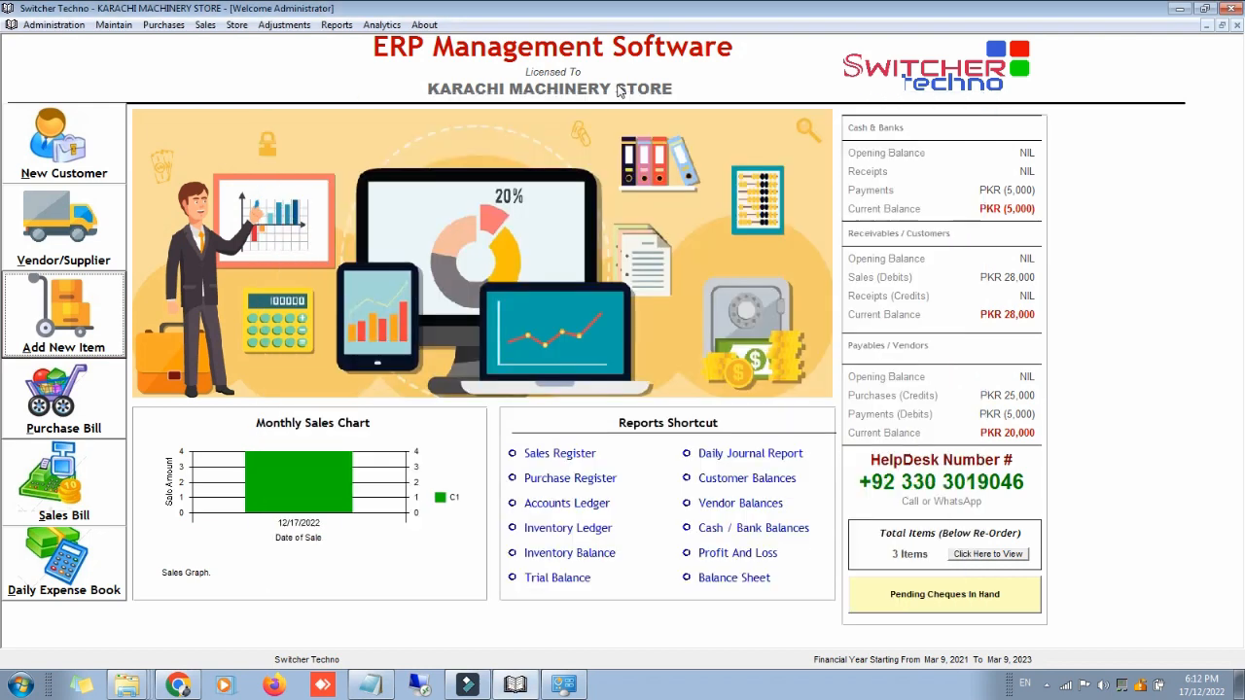
{"action": "left_click", "coordinate": [205, 25]}
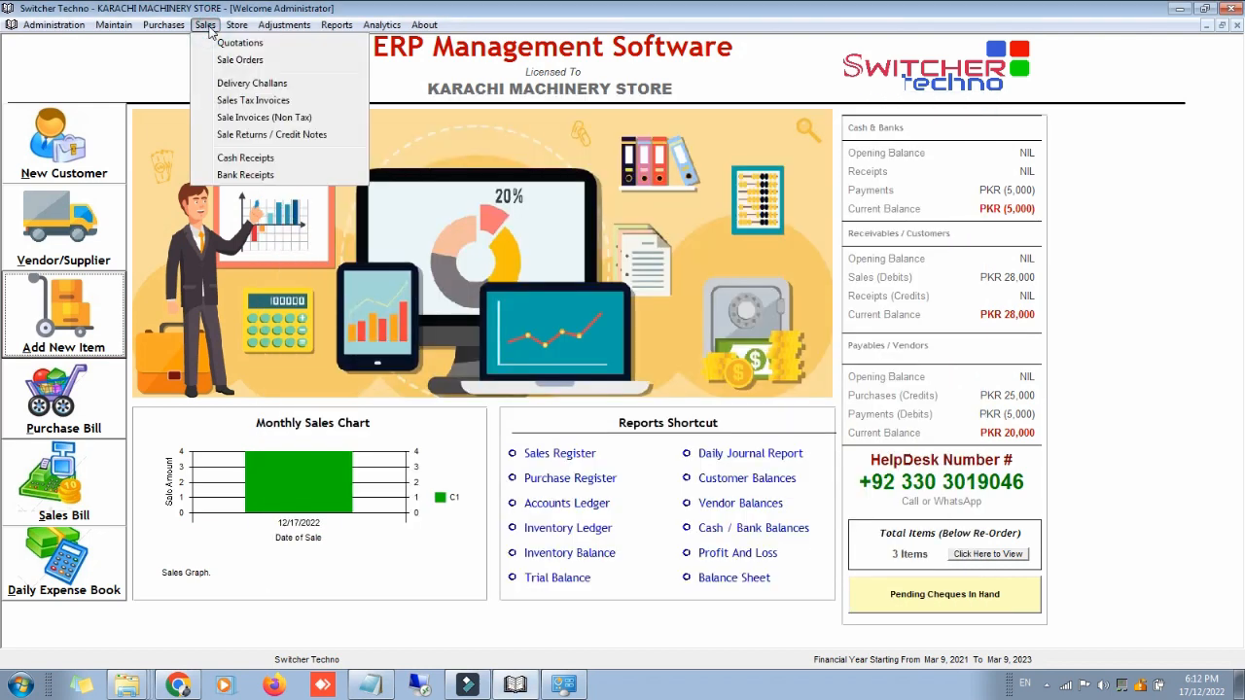
Step: Begin a new cash receipt into Cash in Hand, keeping it a customer receipt rather than petty
{"action": "left_click", "coordinate": [263, 159]}
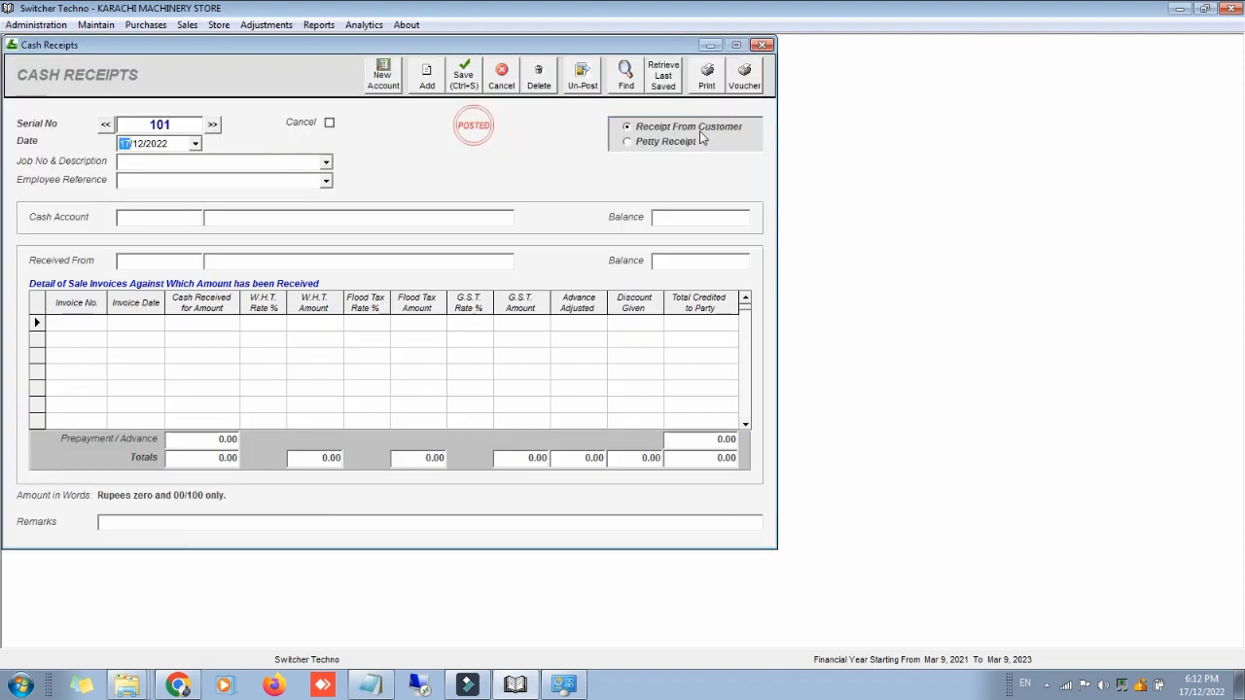
{"action": "left_click", "coordinate": [162, 218]}
{"action": "type", "text": "CAS"}
{"action": "key", "text": "Return"}
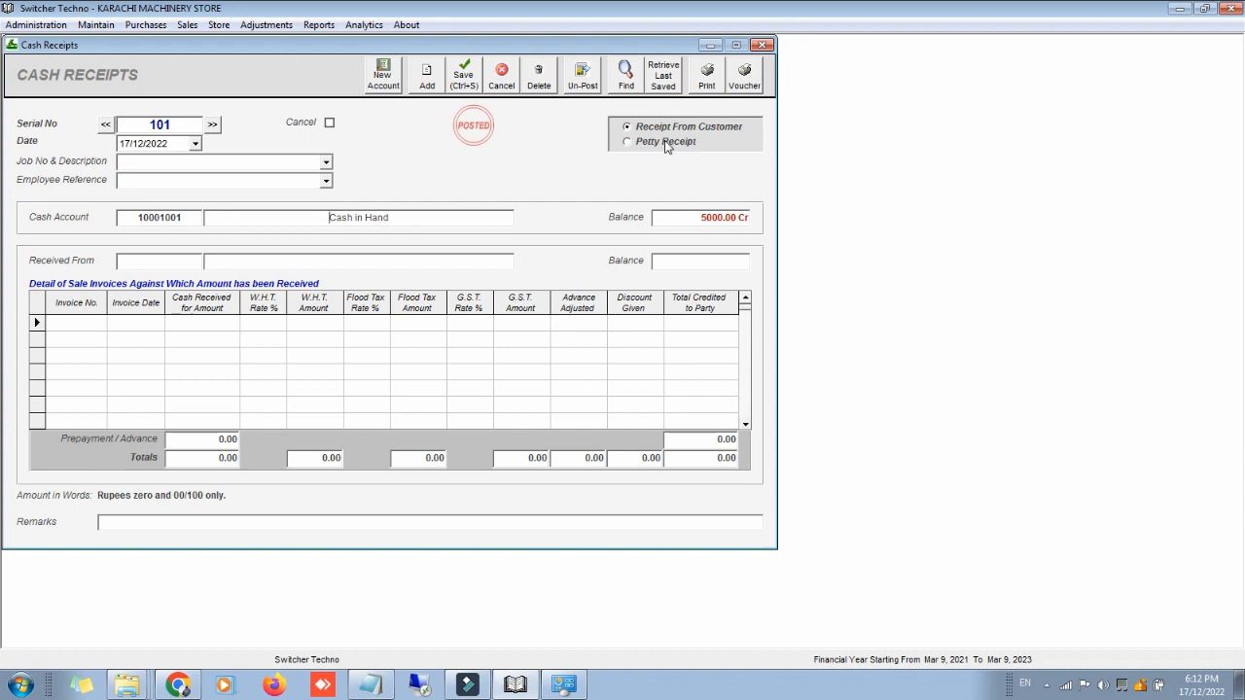
{"action": "left_click", "coordinate": [666, 142]}
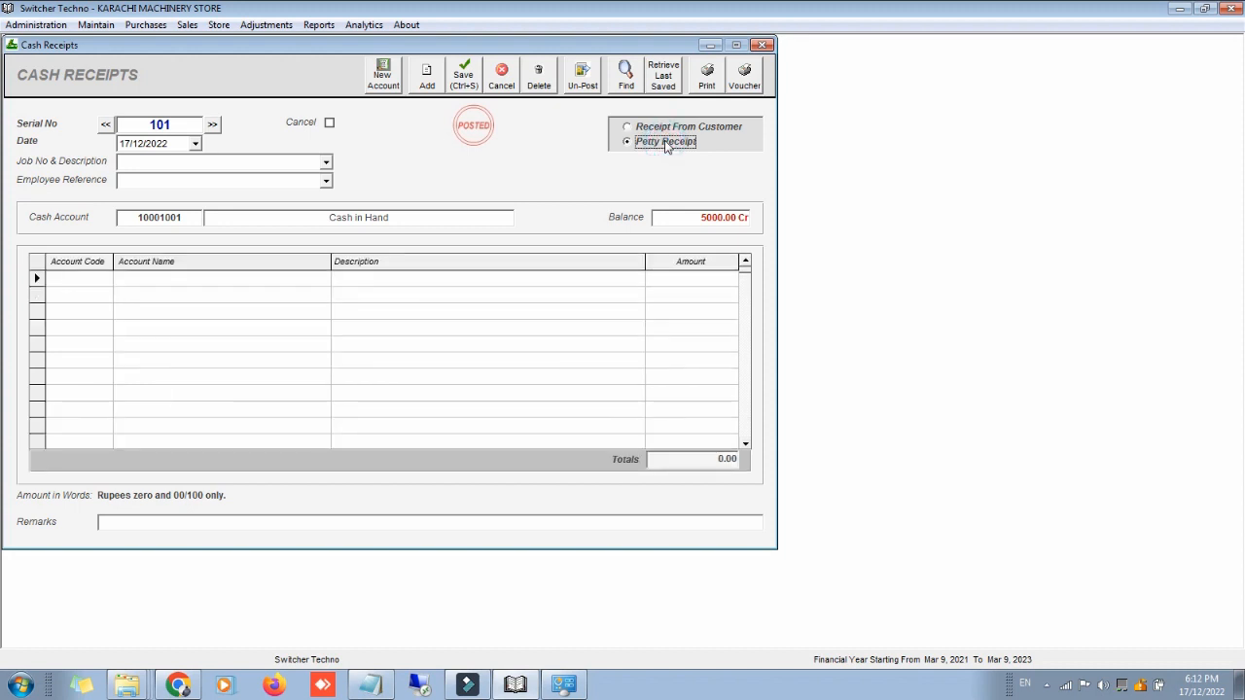
{"action": "left_click", "coordinate": [660, 127]}
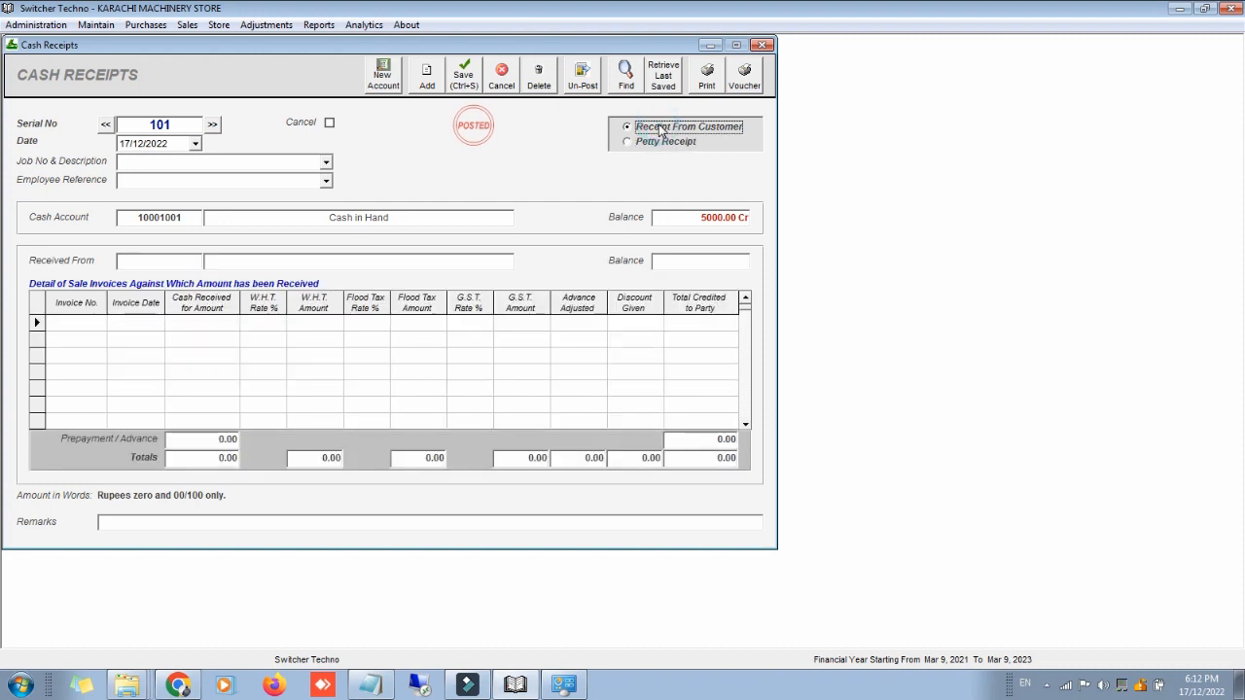
Step: Receive 28,000 from the customer against sale invoice 101, then save and print the receipt note
{"action": "left_click", "coordinate": [187, 257]}
{"action": "type", "text": "s"}
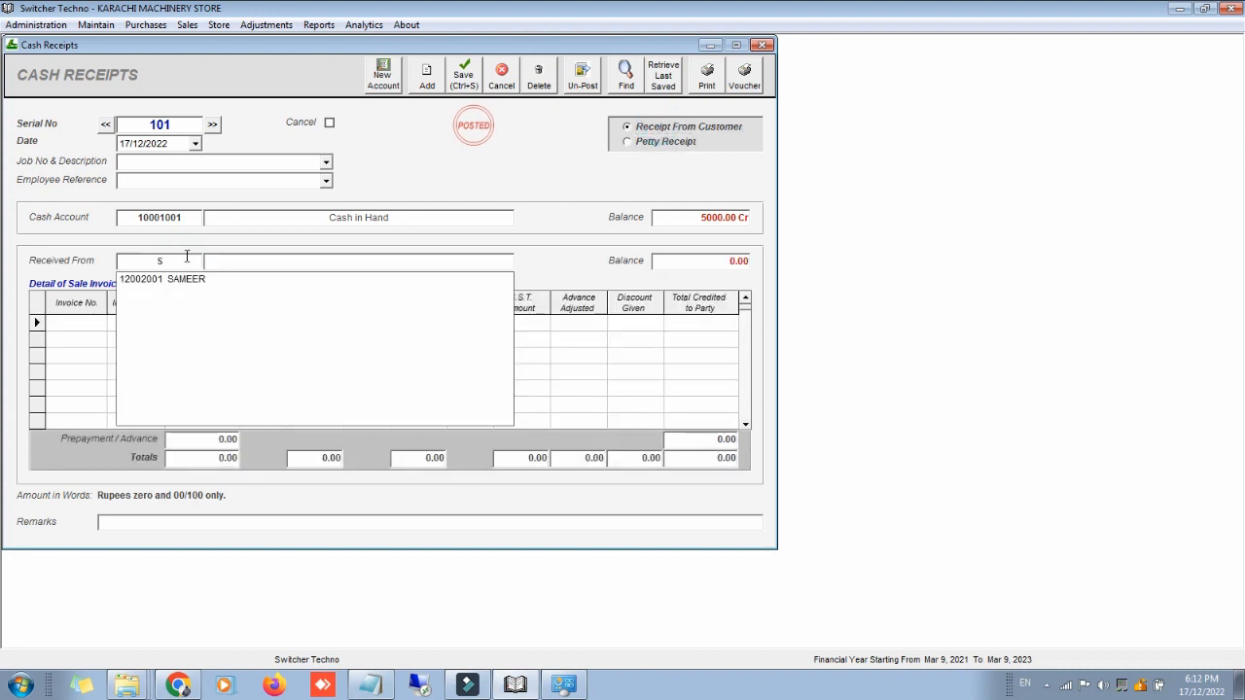
{"action": "key", "text": "Down"}
{"action": "key", "text": "Return"}
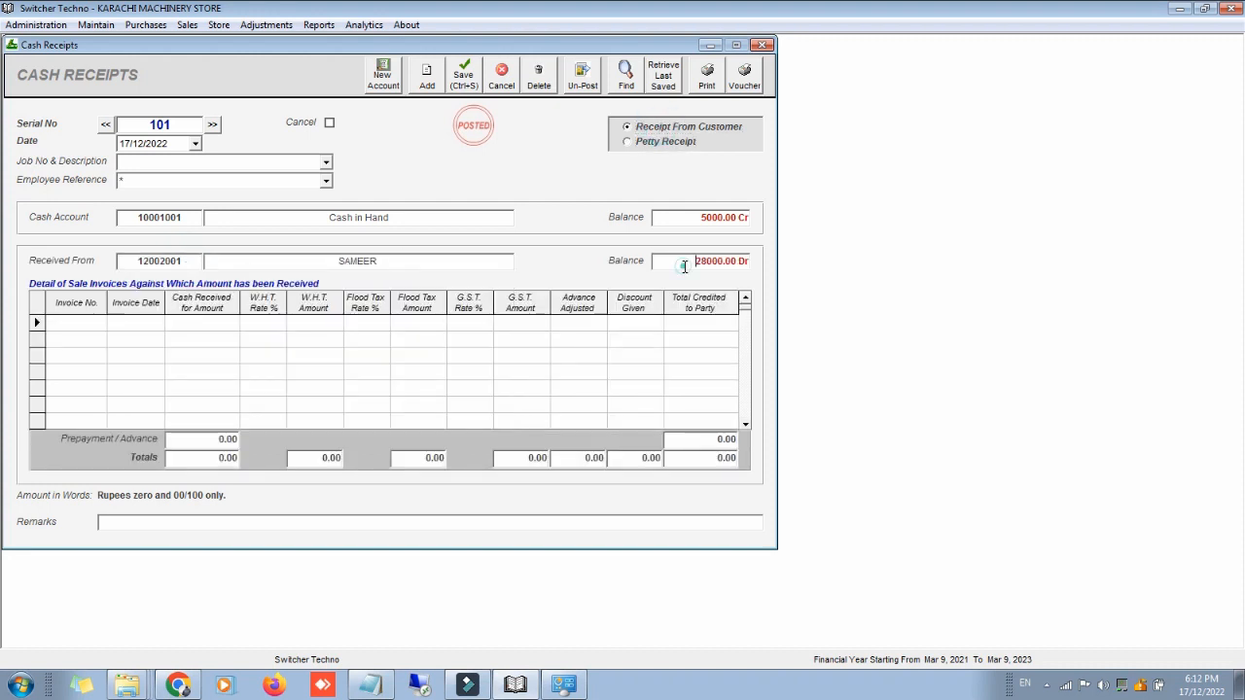
{"action": "left_click", "coordinate": [81, 319]}
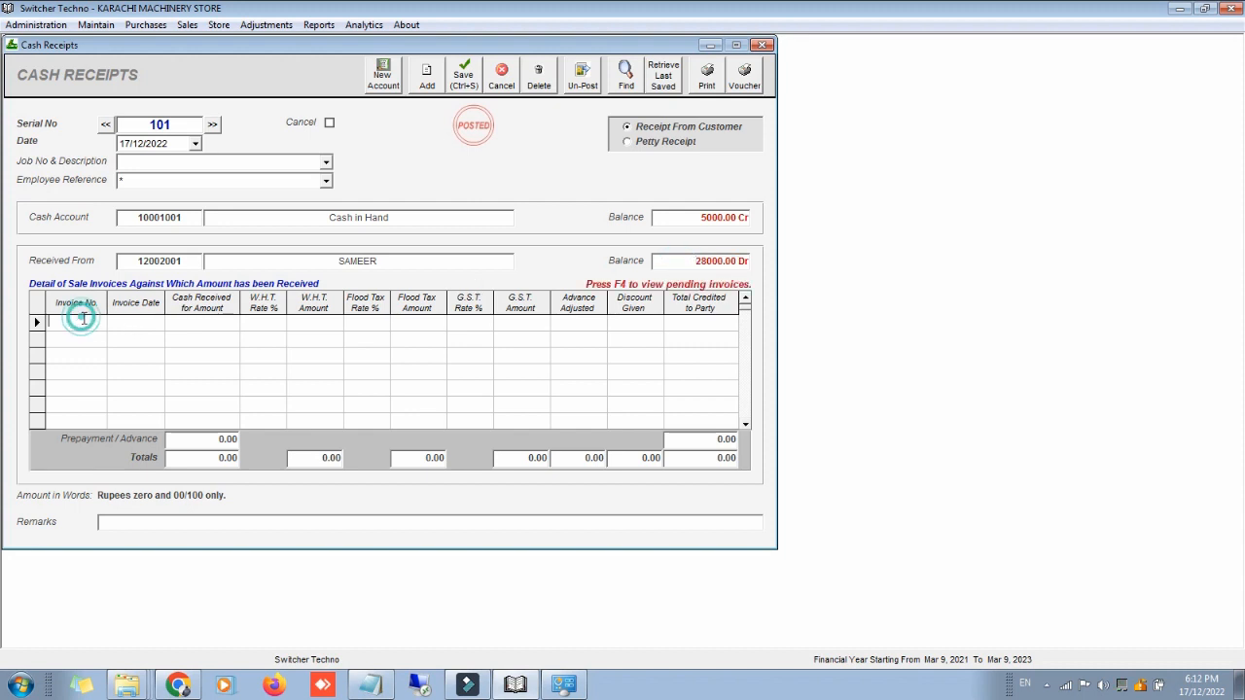
{"action": "key", "text": "F4"}
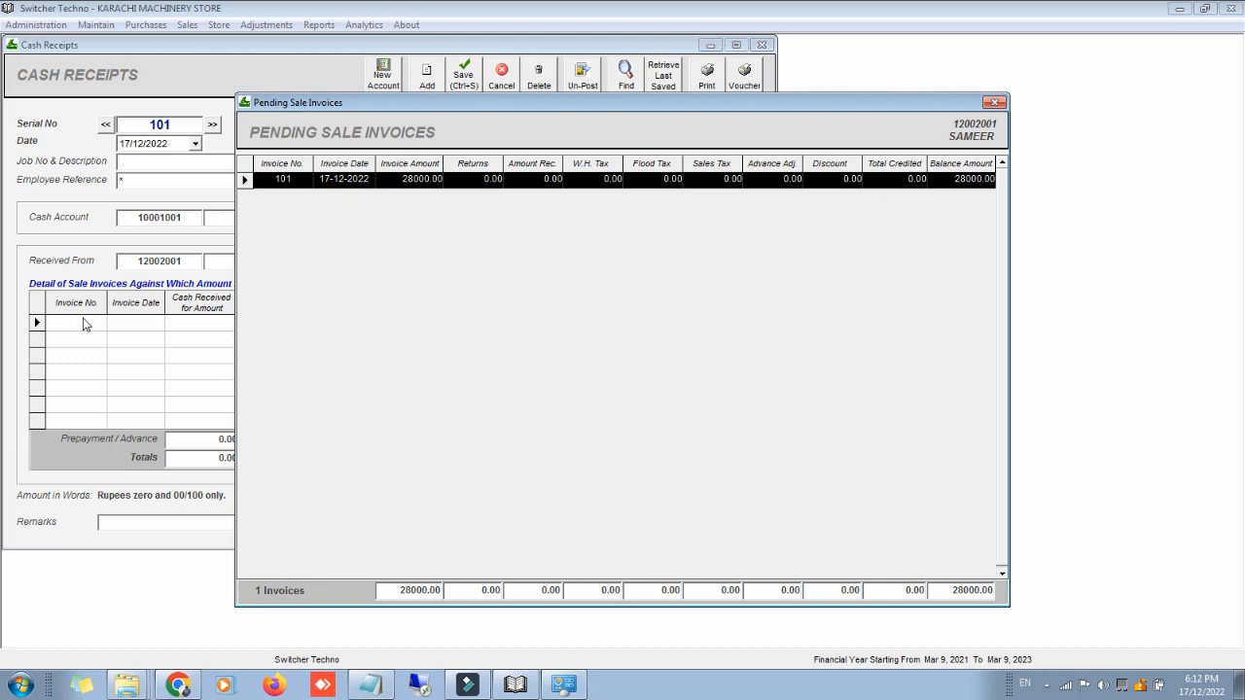
{"action": "double_click", "coordinate": [669, 181]}
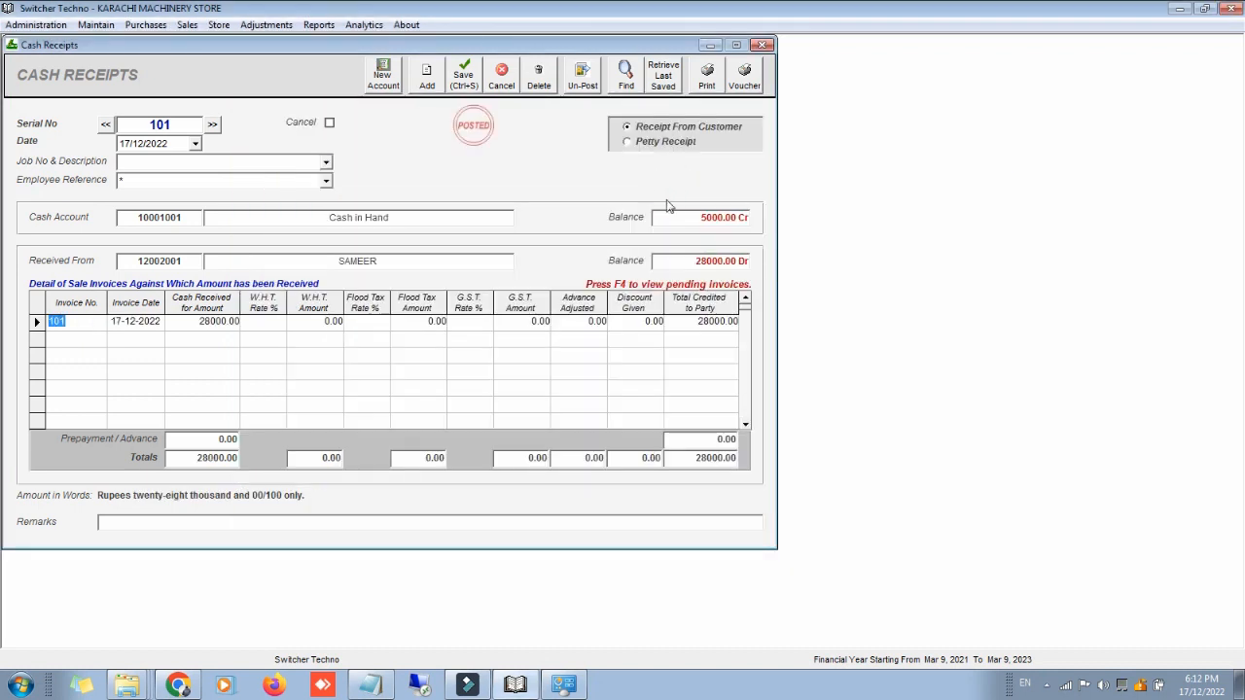
{"action": "left_click", "coordinate": [712, 76]}
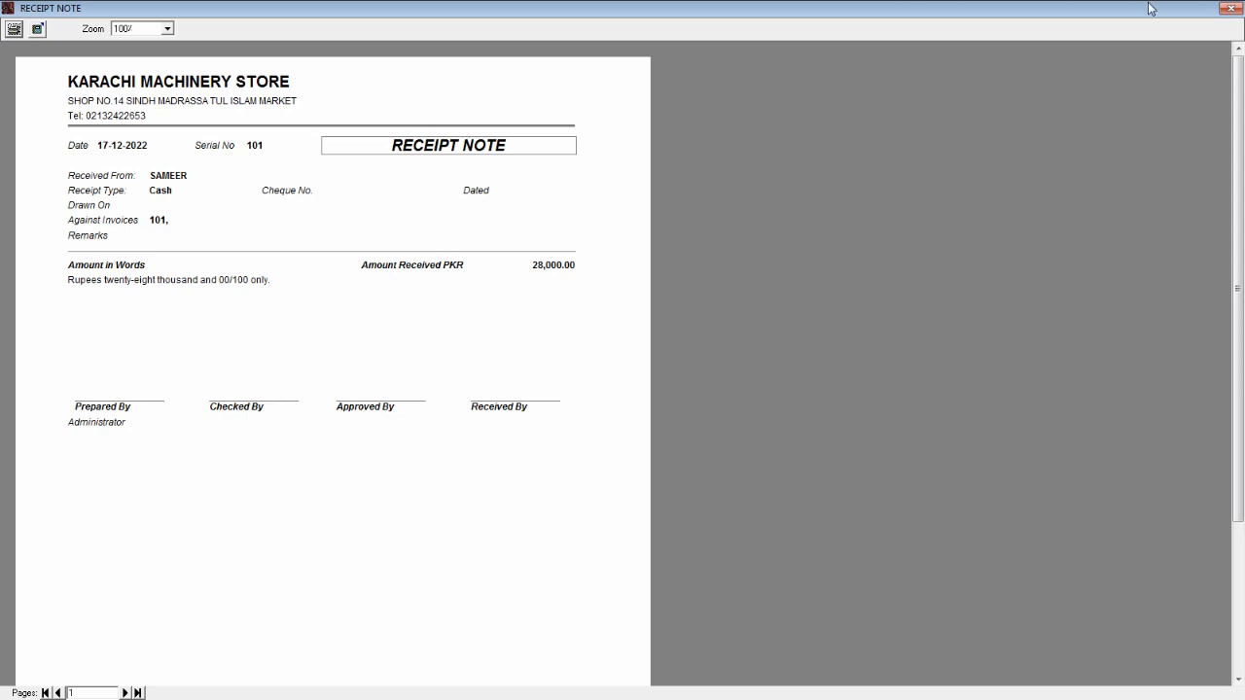
{"action": "left_click", "coordinate": [1230, 7]}
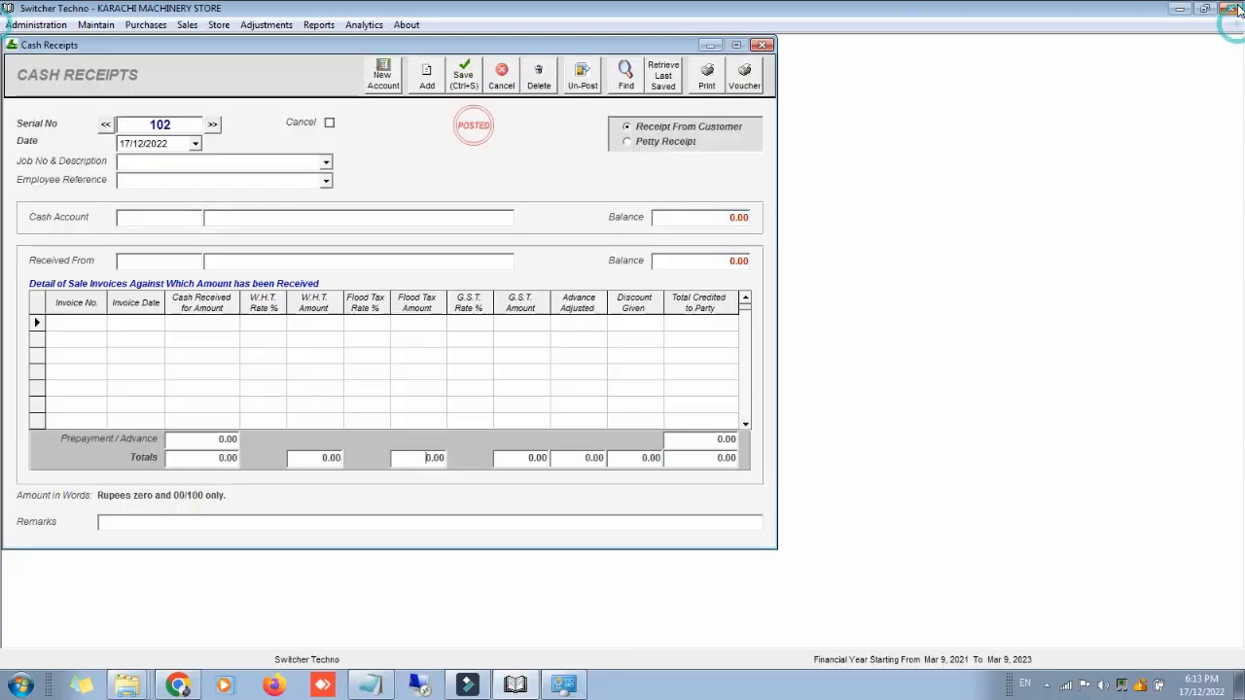
Step: Display the customer's accounts ledger, confirming a zero balance
{"action": "left_click", "coordinate": [319, 25]}
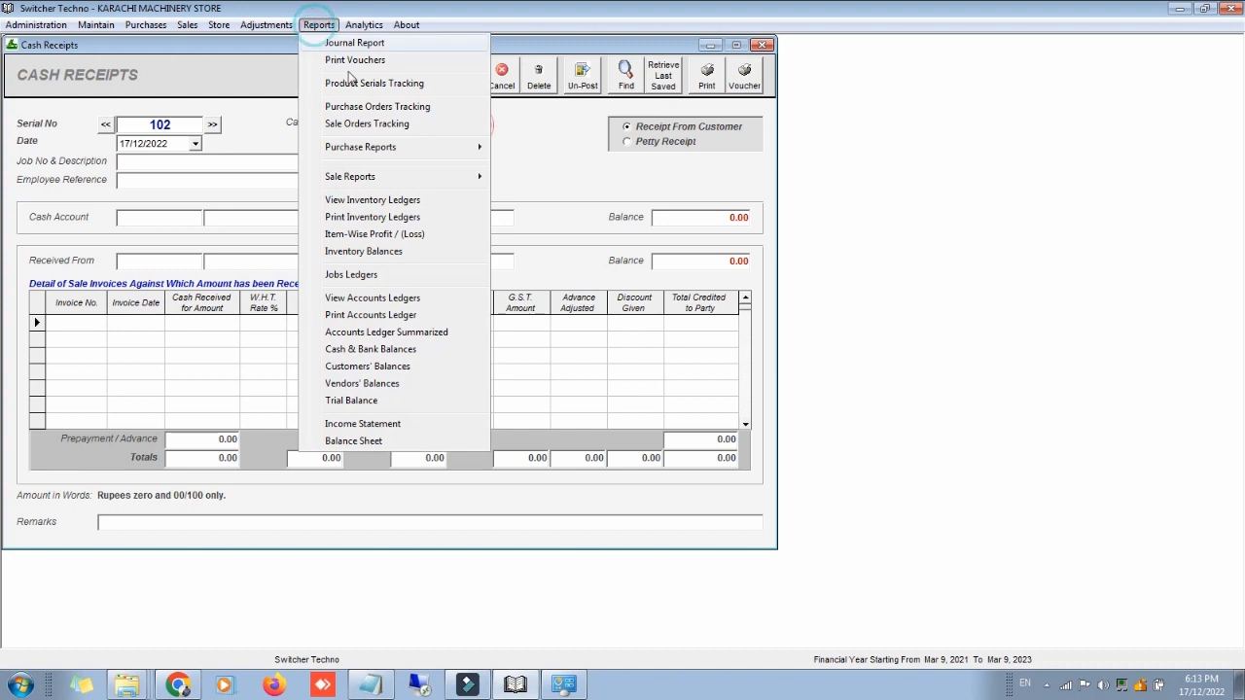
{"action": "left_click", "coordinate": [431, 298]}
{"action": "type", "text": "SA"}
{"action": "key", "text": "Down"}
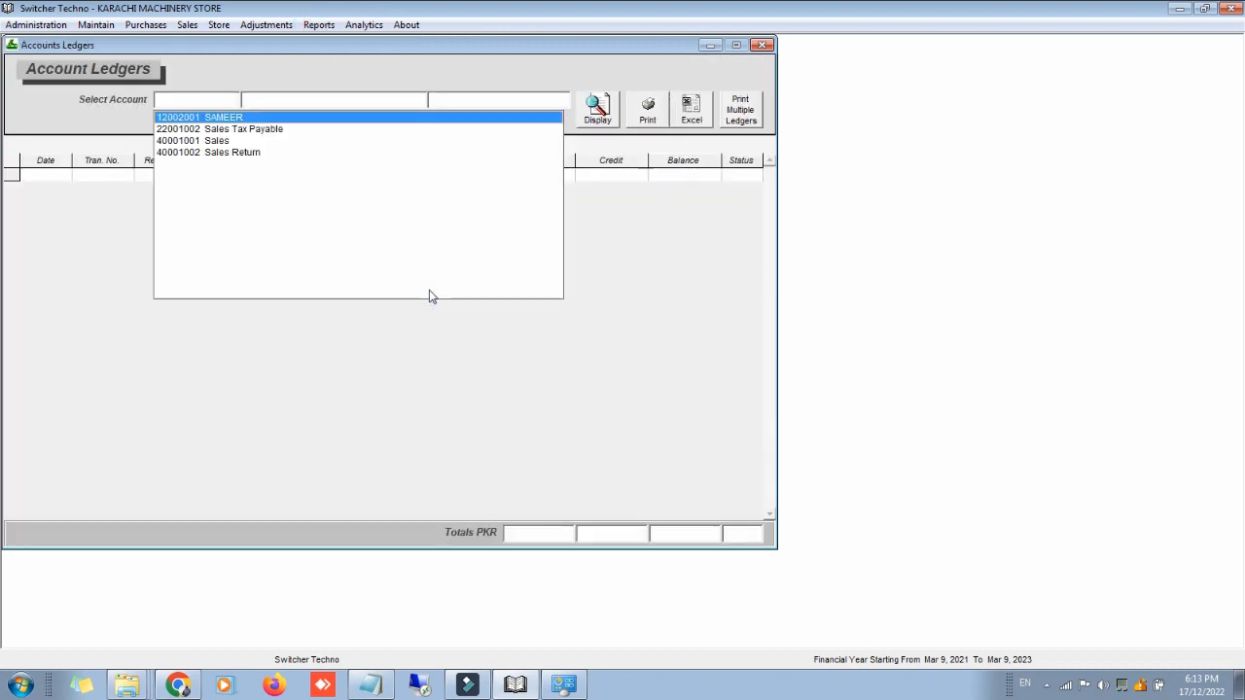
{"action": "key", "text": "Return"}
{"action": "left_click", "coordinate": [596, 115]}
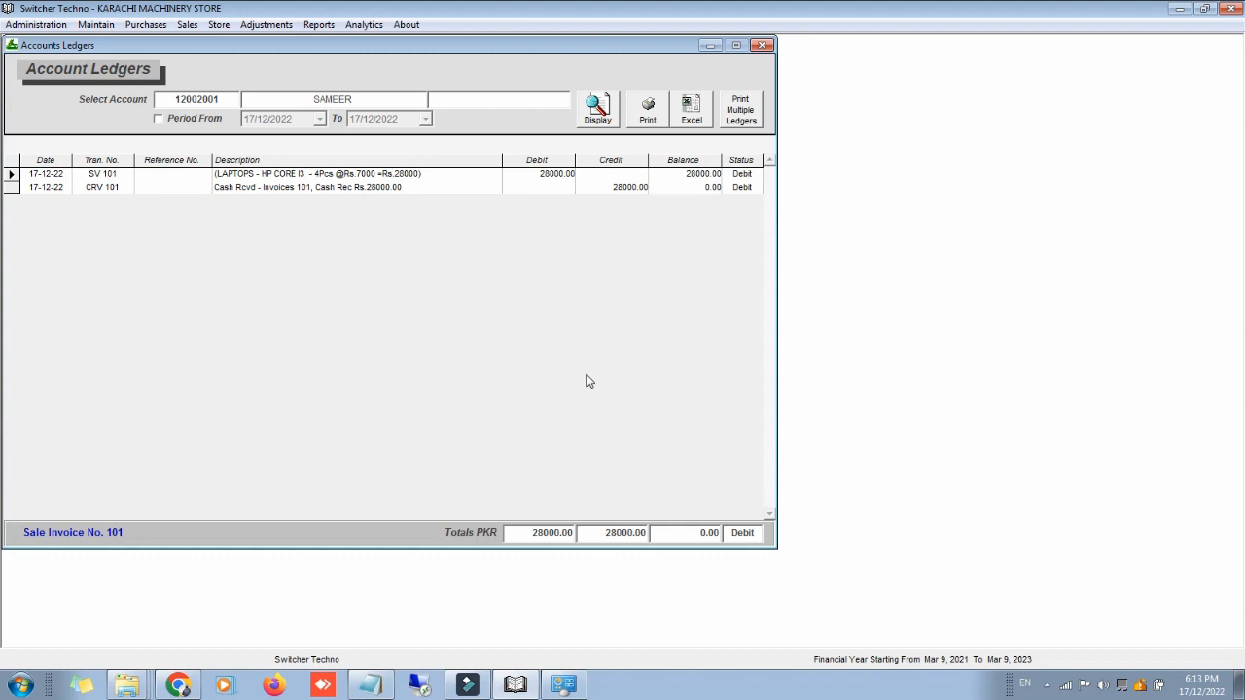
Step: Display FASIAL TRADERS' ledger showing 20,000 owed and inspect purchase voucher PV 1
{"action": "left_click", "coordinate": [231, 96]}
{"action": "type", "text": "21"}
{"action": "key", "text": "Down"}
{"action": "key", "text": "Return"}
{"action": "left_click", "coordinate": [597, 107]}
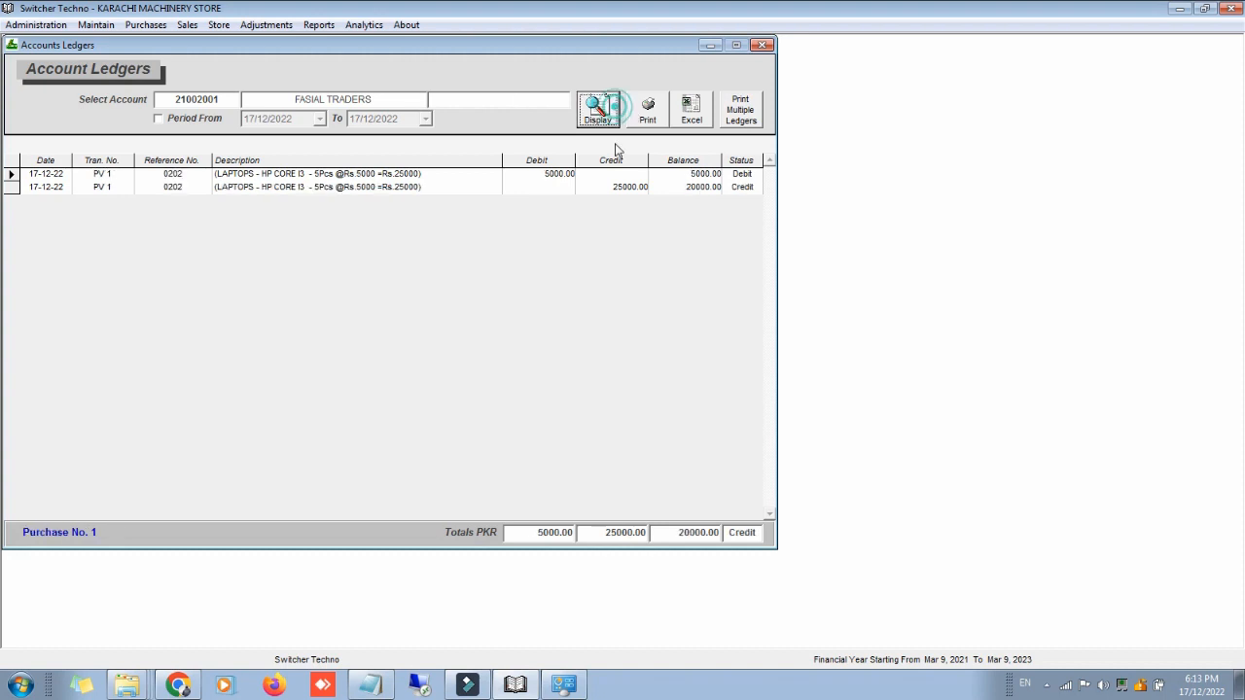
{"action": "double_click", "coordinate": [599, 242]}
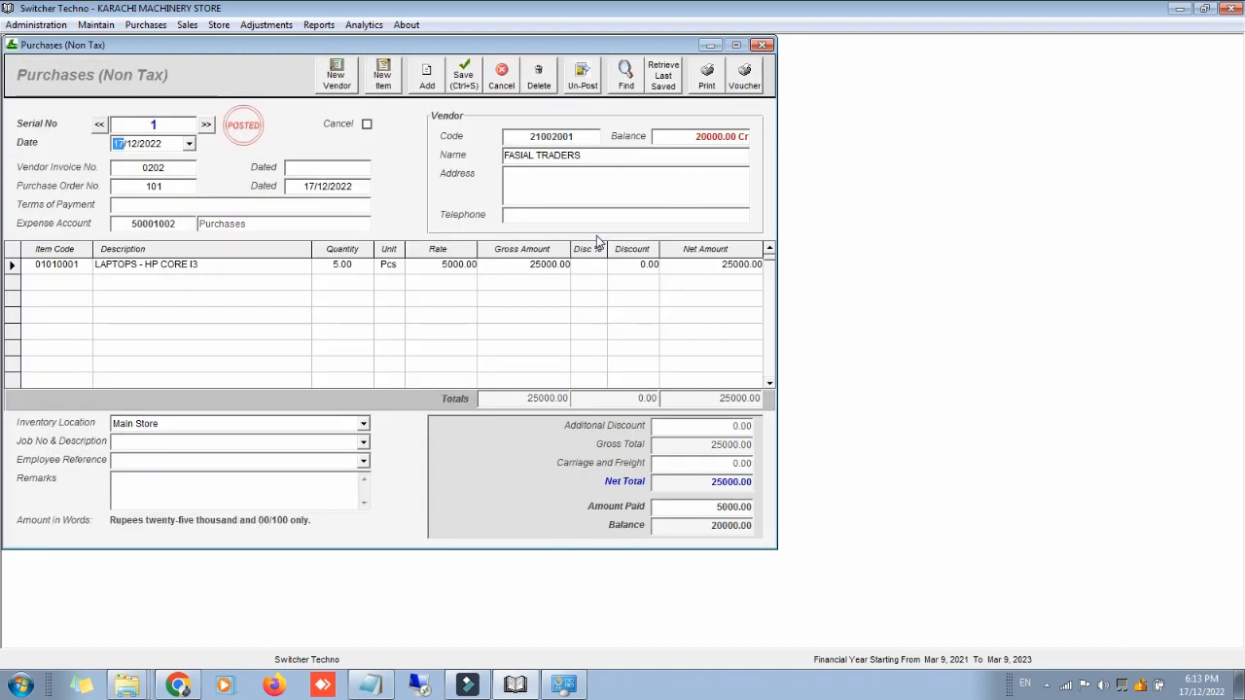
{"action": "left_click", "coordinate": [763, 44]}
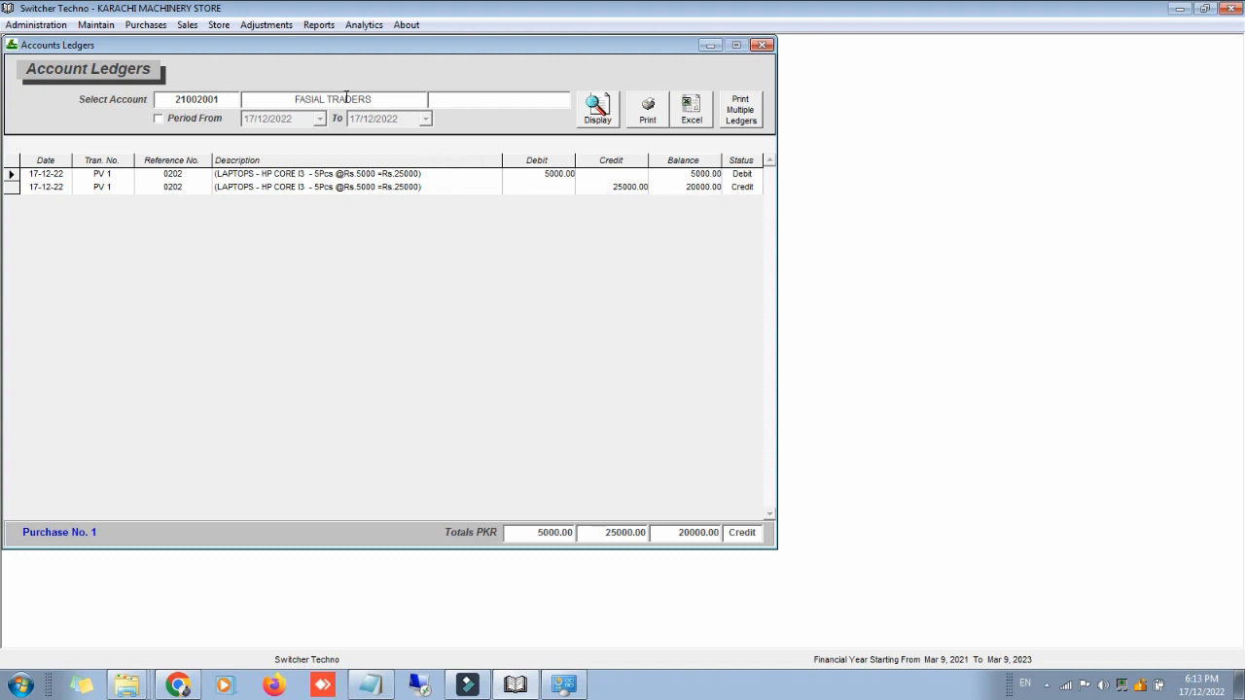
{"action": "left_click", "coordinate": [146, 24]}
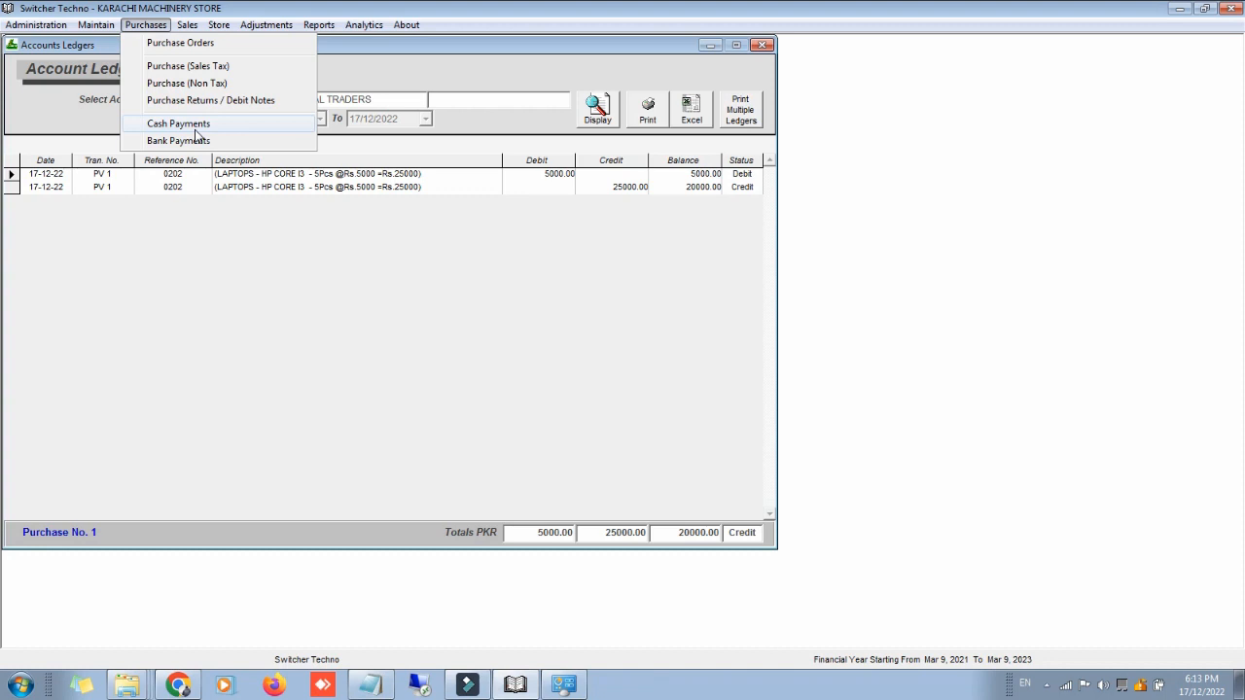
Step: Start cash payment 101 from Cash in Hand to FASIAL TRADERS
{"action": "left_click", "coordinate": [195, 124]}
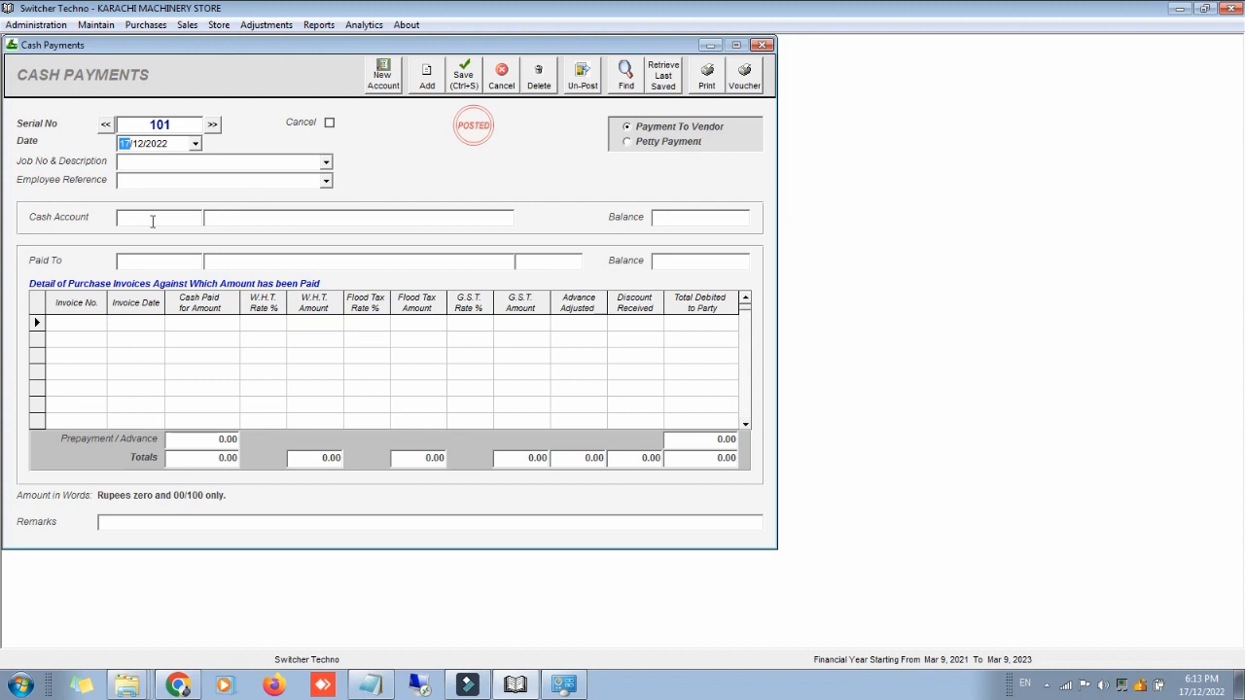
{"action": "left_click", "coordinate": [153, 218]}
{"action": "type", "text": "CASH"}
{"action": "key", "text": "Return"}
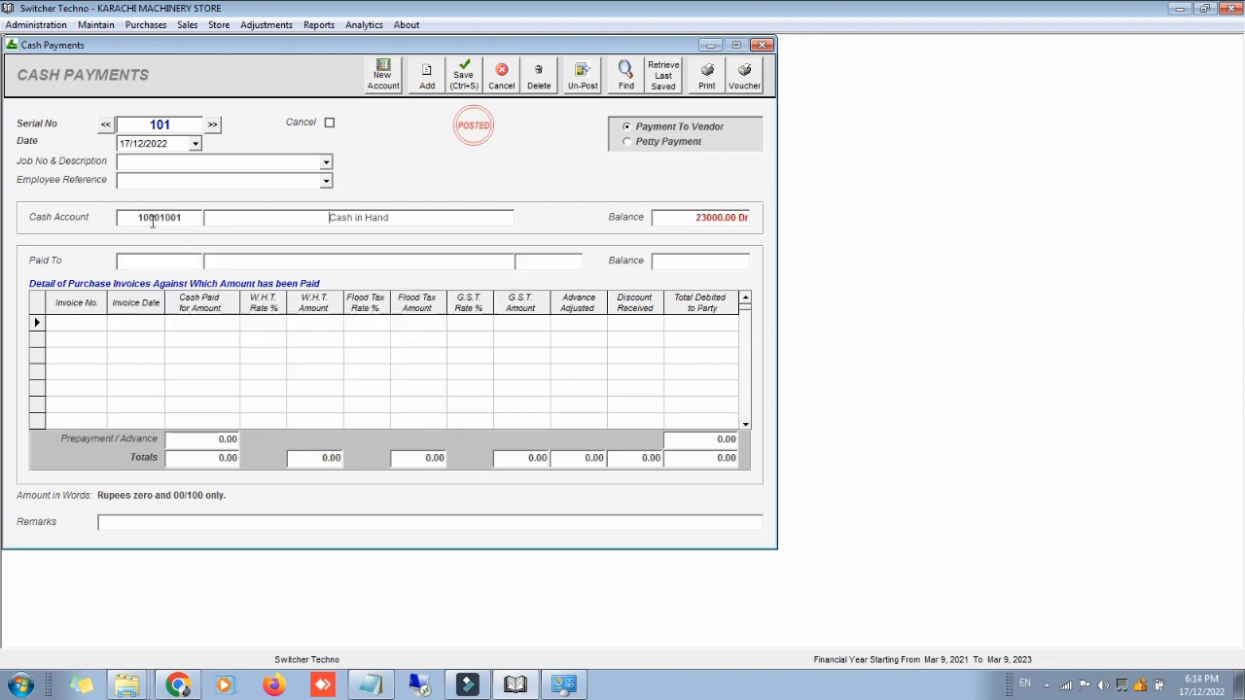
{"action": "left_click", "coordinate": [153, 261]}
{"action": "type", "text": "FA"}
{"action": "key", "text": "Down"}
{"action": "key", "text": "Return"}
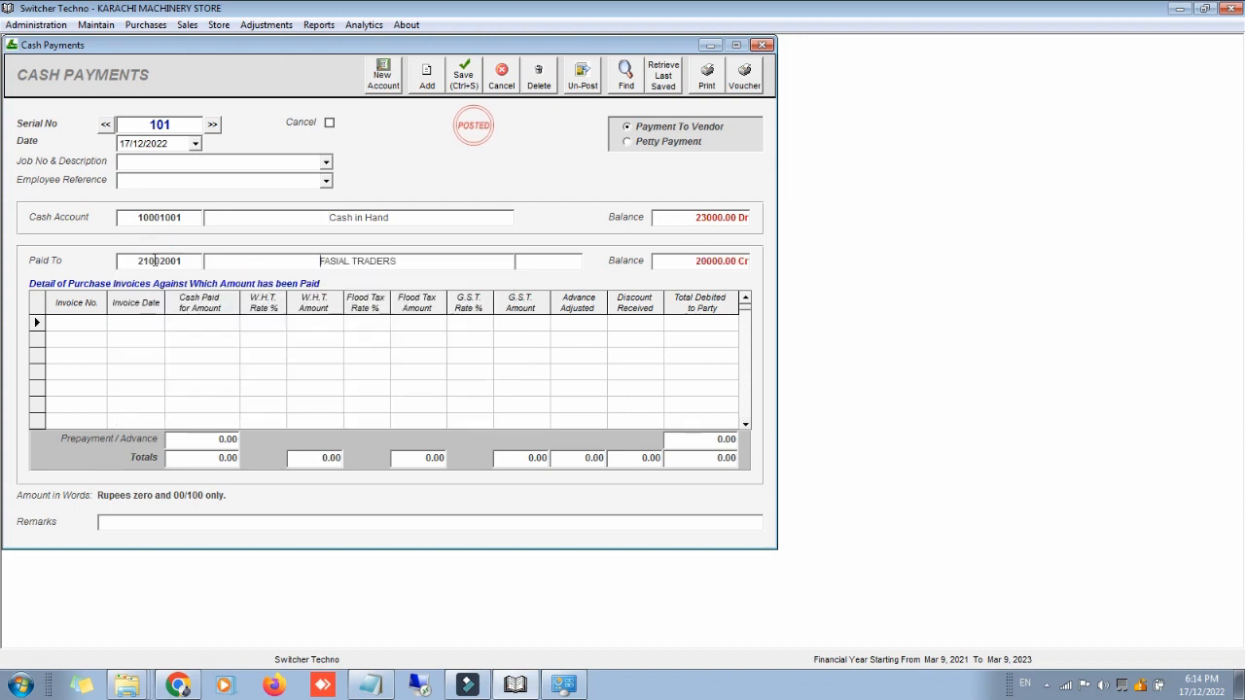
Step: Apply pending invoice 0202 for 20,000, then save and print the payment note
{"action": "left_click", "coordinate": [88, 324]}
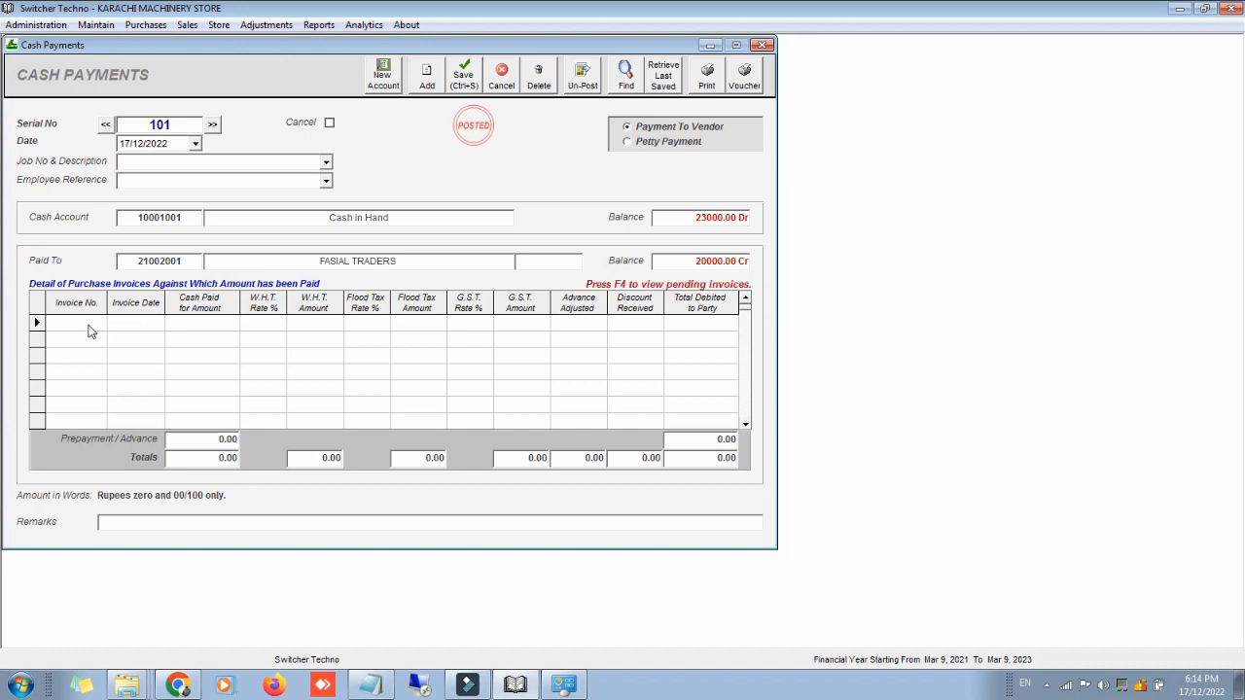
{"action": "key", "text": "F4"}
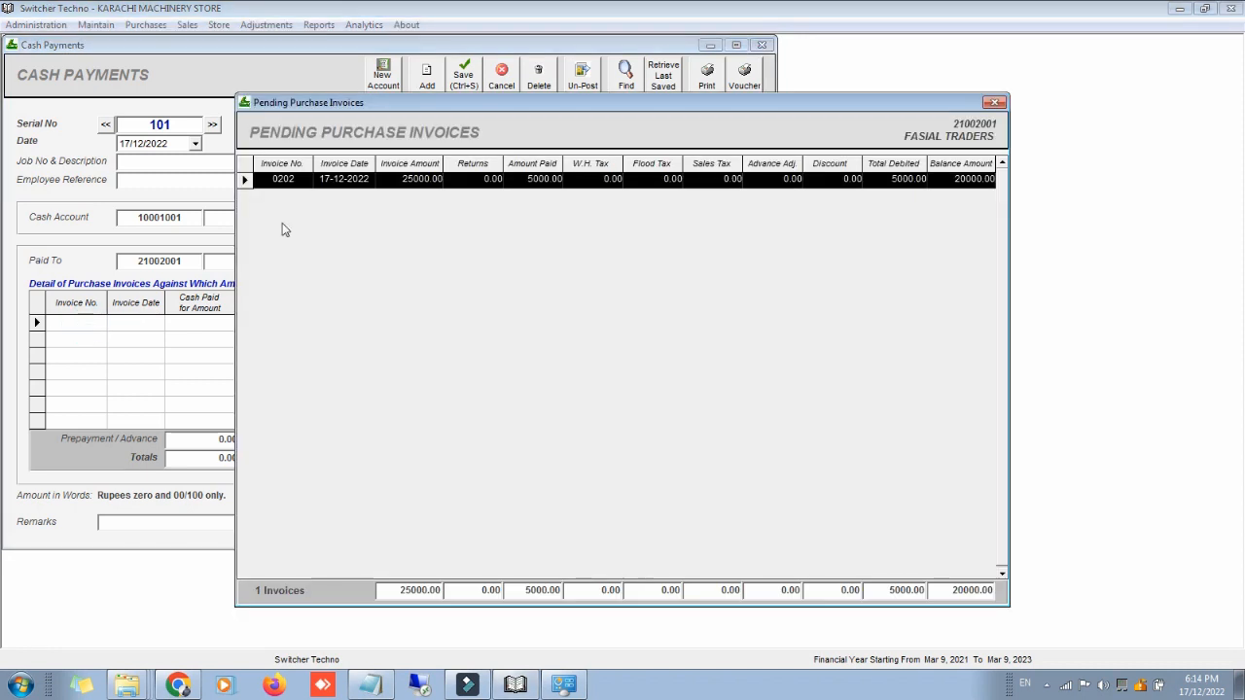
{"action": "double_click", "coordinate": [466, 180]}
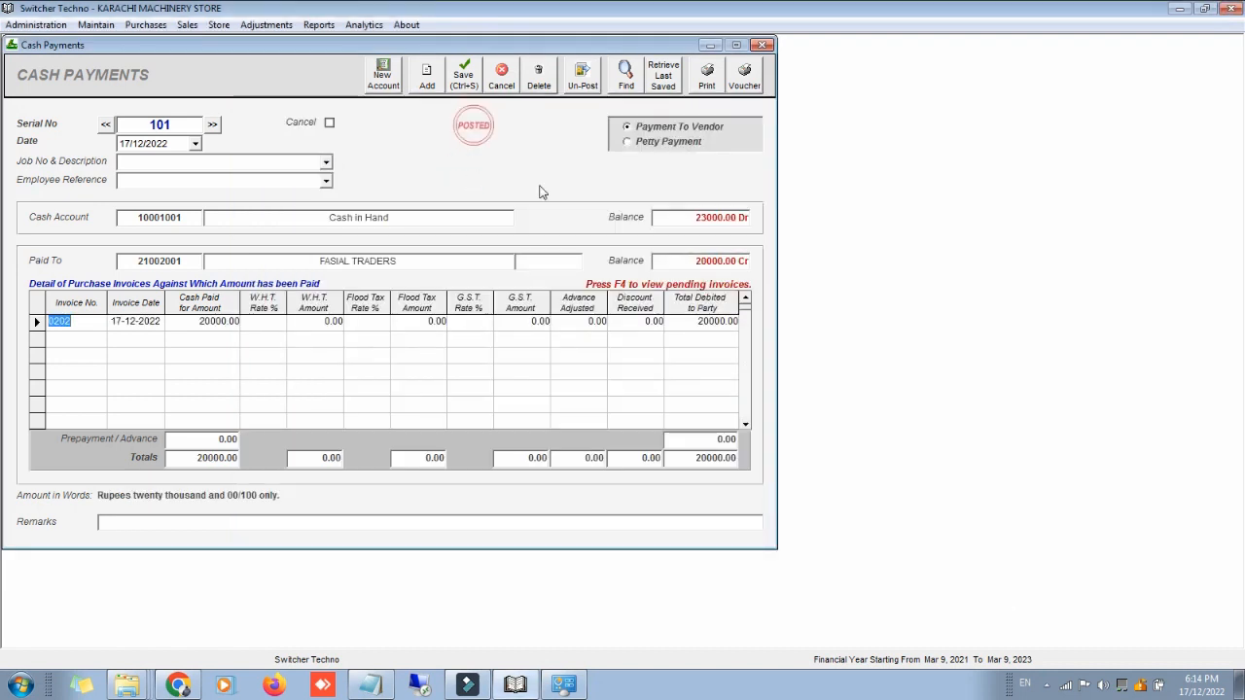
{"action": "left_click", "coordinate": [696, 87]}
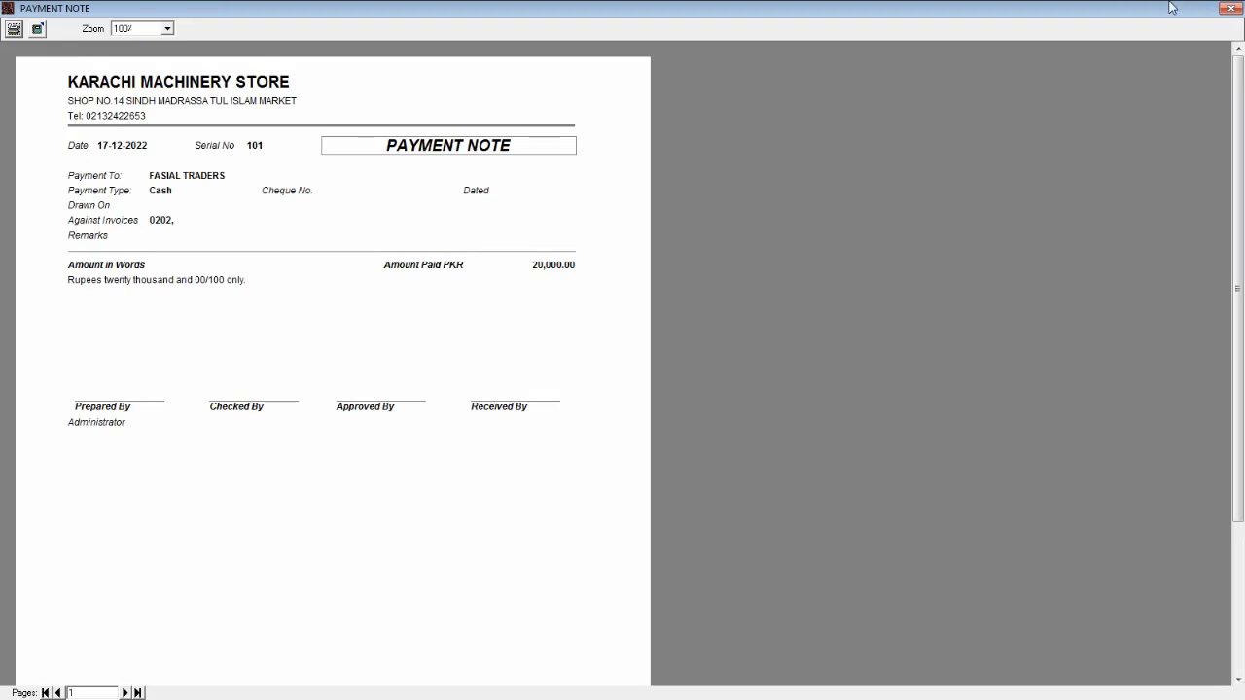
{"action": "left_click", "coordinate": [1231, 8]}
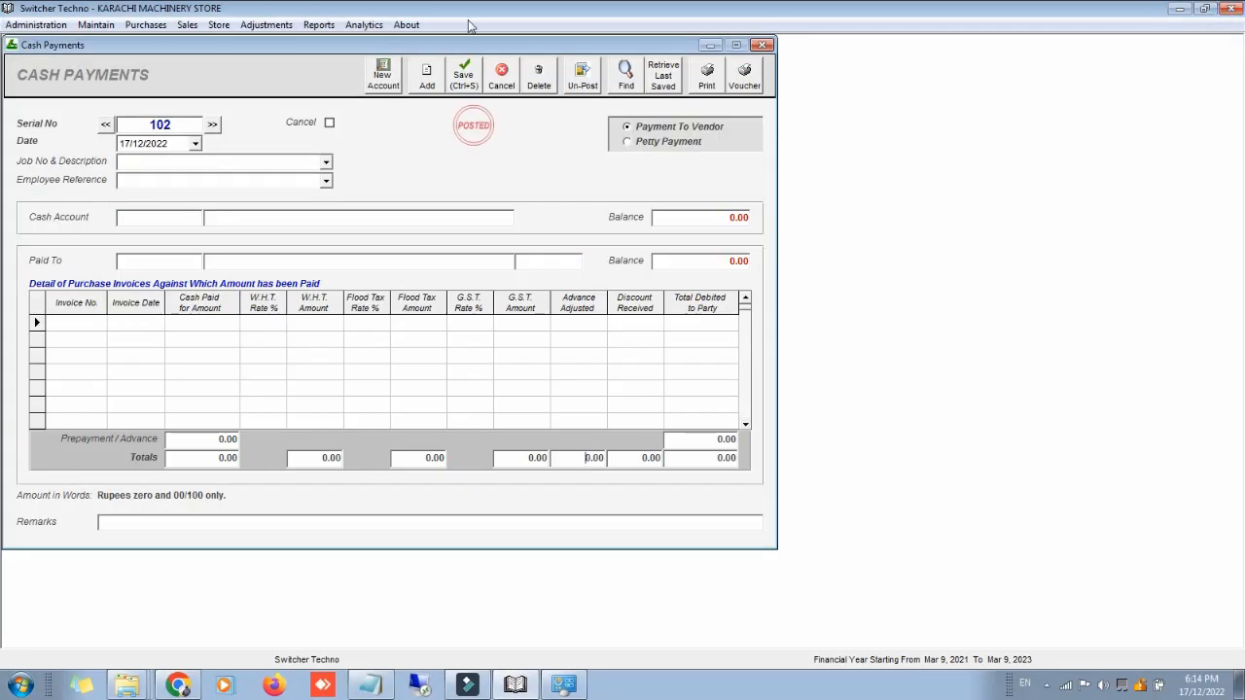
Step: Check FASIAL TRADERS' ledger shows CPV 101 clearing the balance to 0.00, then close all open windows
{"action": "left_click", "coordinate": [316, 26]}
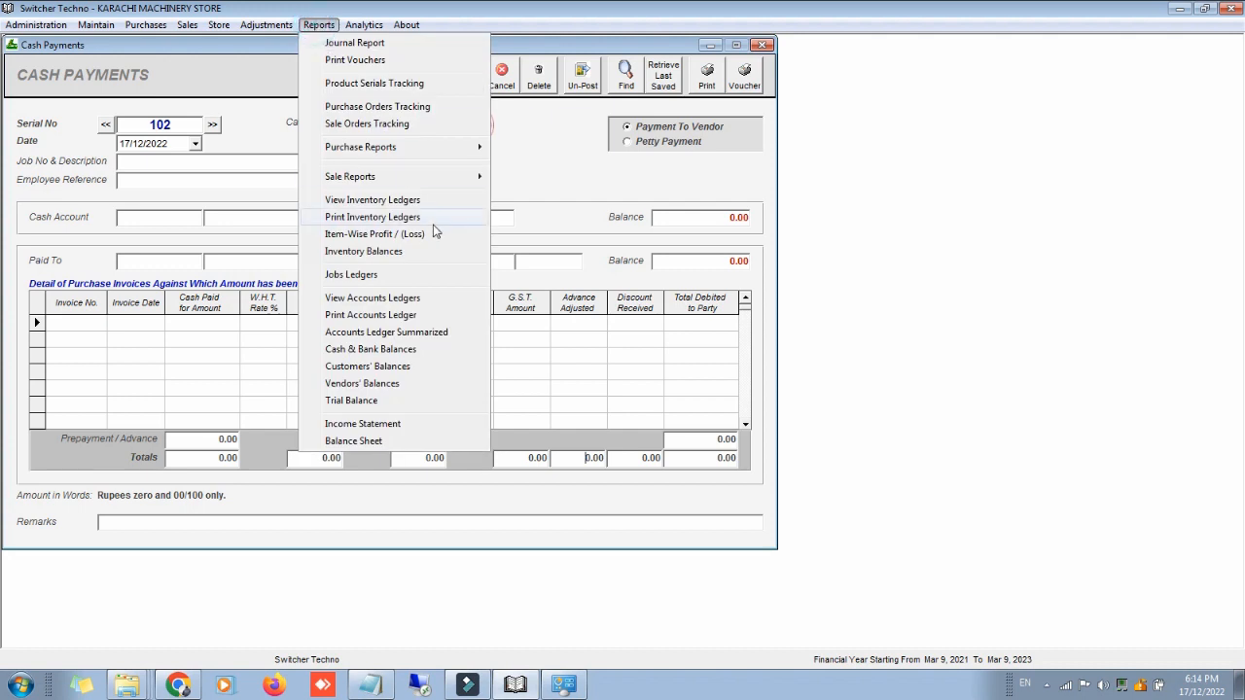
{"action": "left_click", "coordinate": [440, 299]}
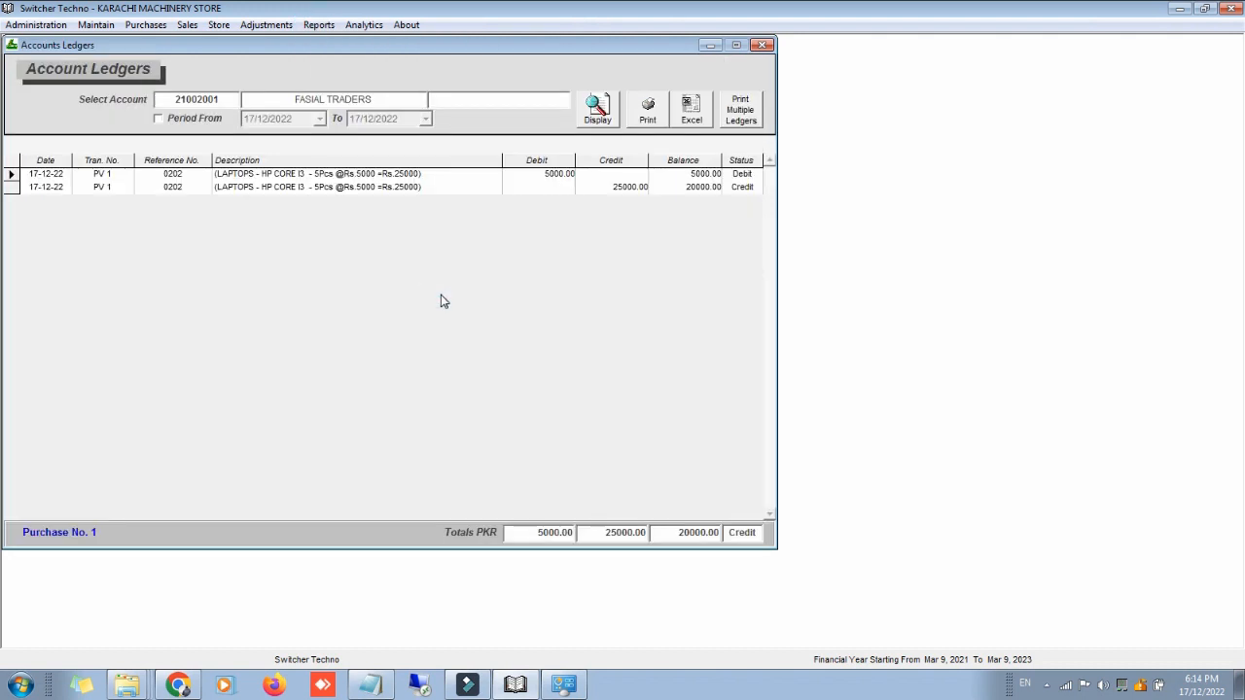
{"action": "left_click", "coordinate": [600, 122]}
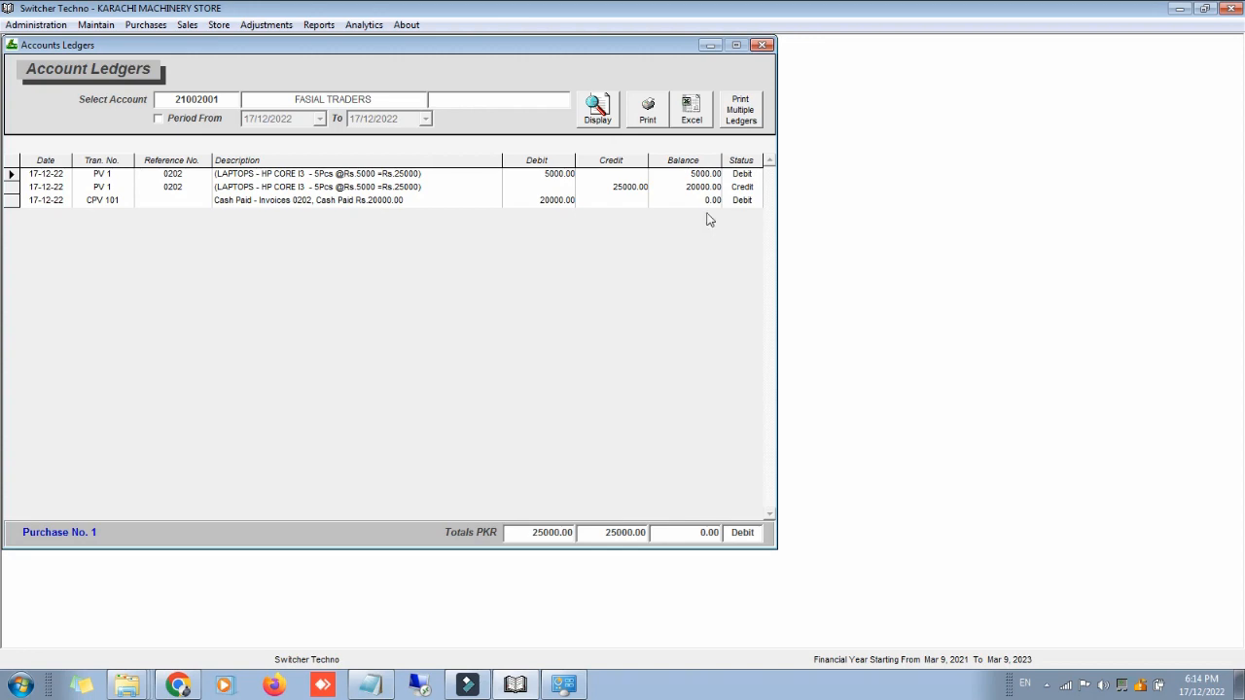
{"action": "left_click", "coordinate": [763, 46]}
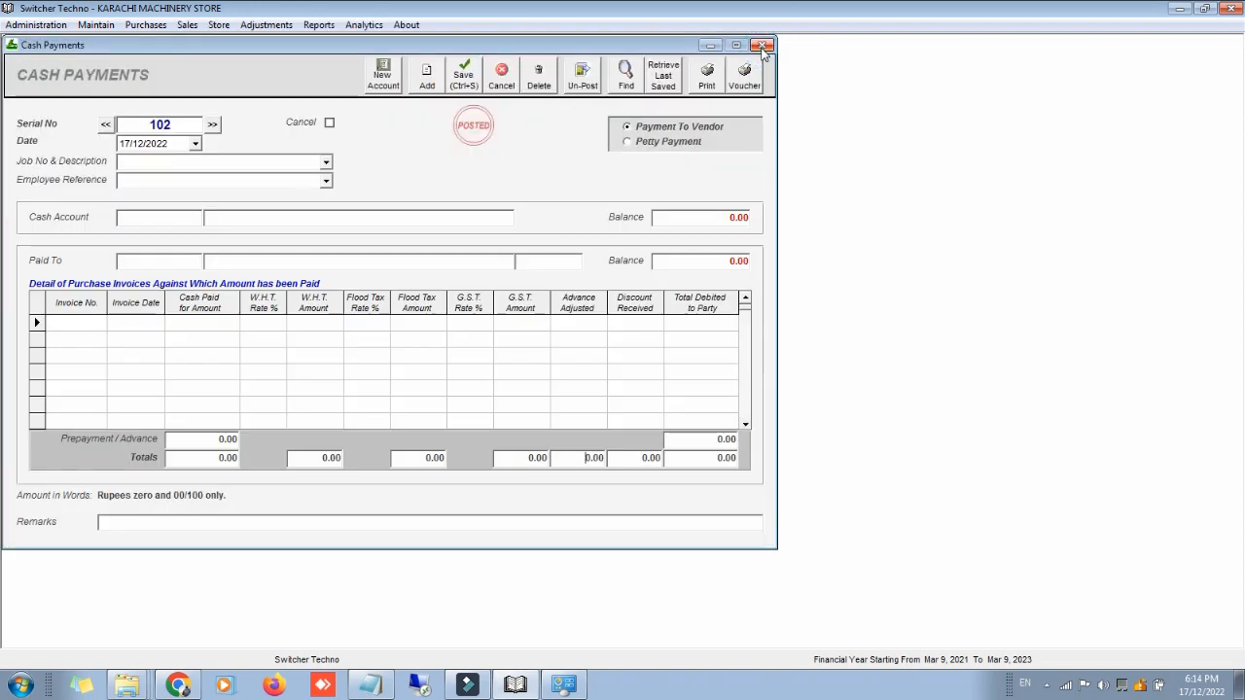
{"action": "left_click", "coordinate": [764, 46]}
{"action": "left_click", "coordinate": [763, 46]}
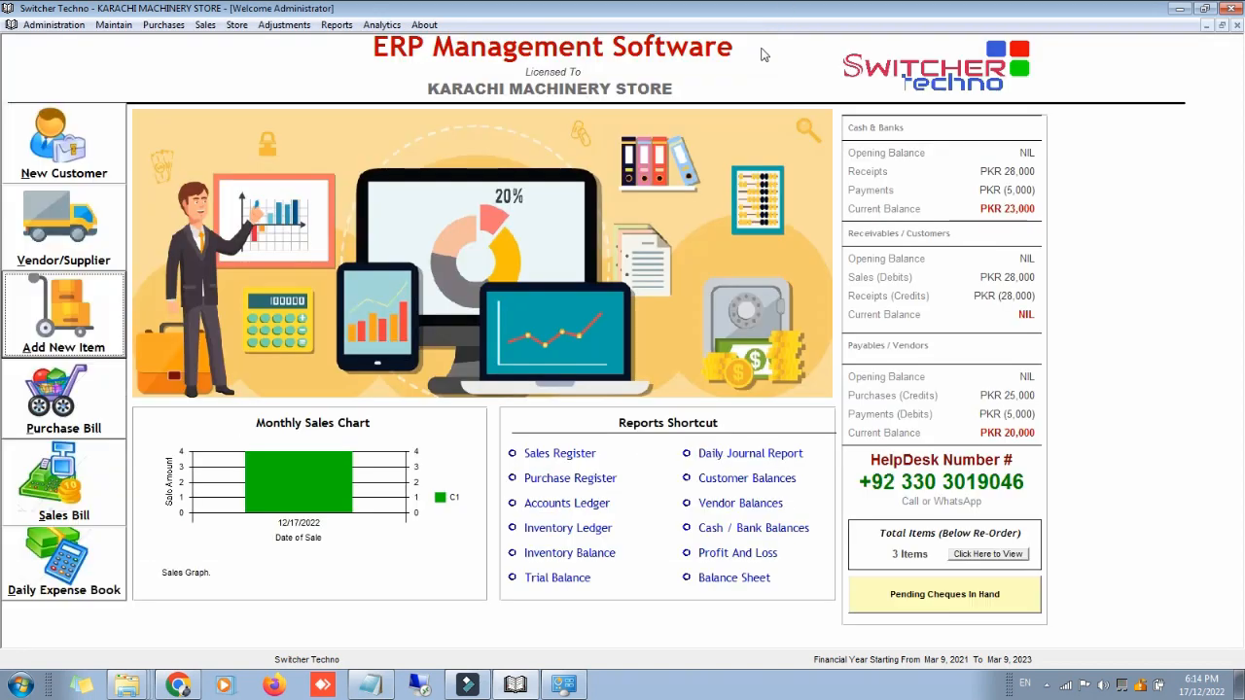
Step: View the income statement to date: revenue 28,000, cost of sales 20,000, net profit 8,000
{"action": "left_click", "coordinate": [337, 24]}
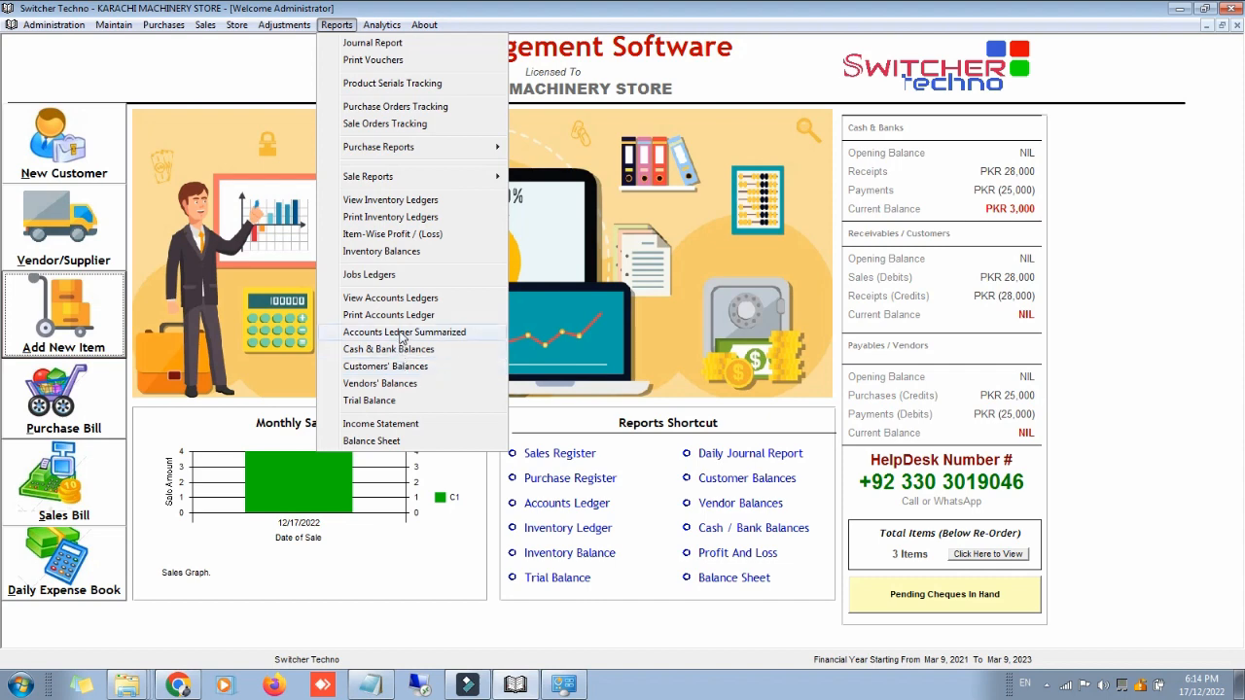
{"action": "left_click", "coordinate": [387, 425]}
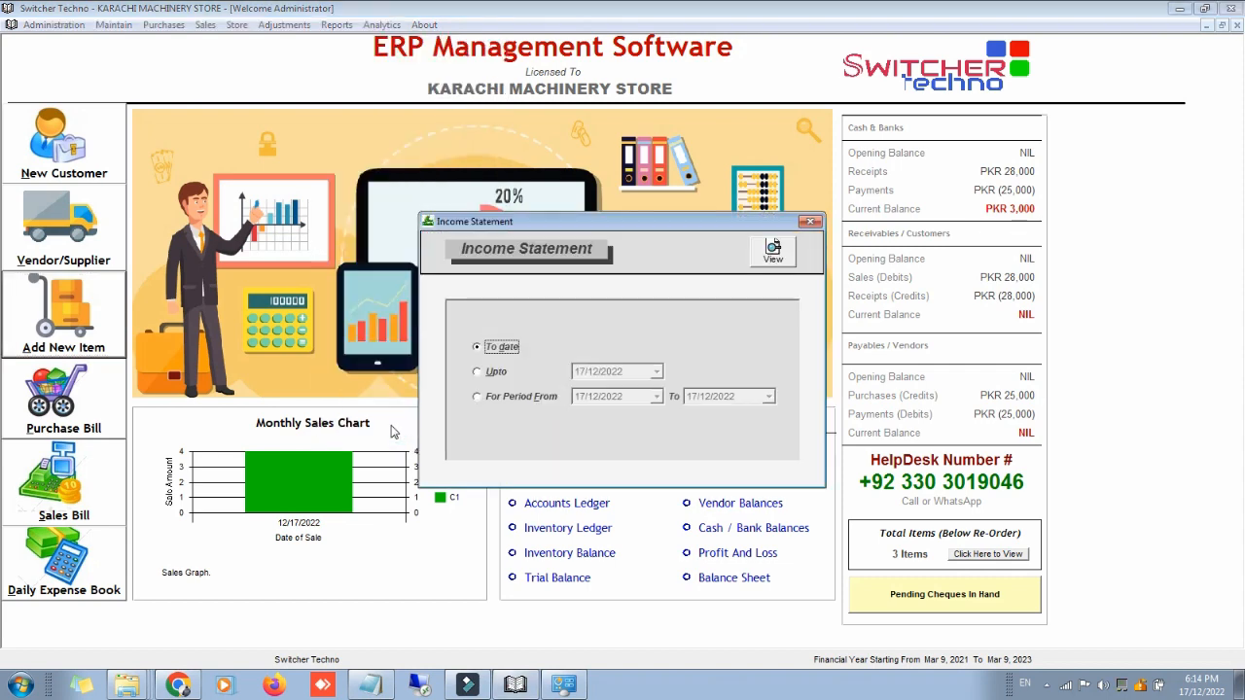
{"action": "left_click", "coordinate": [775, 257]}
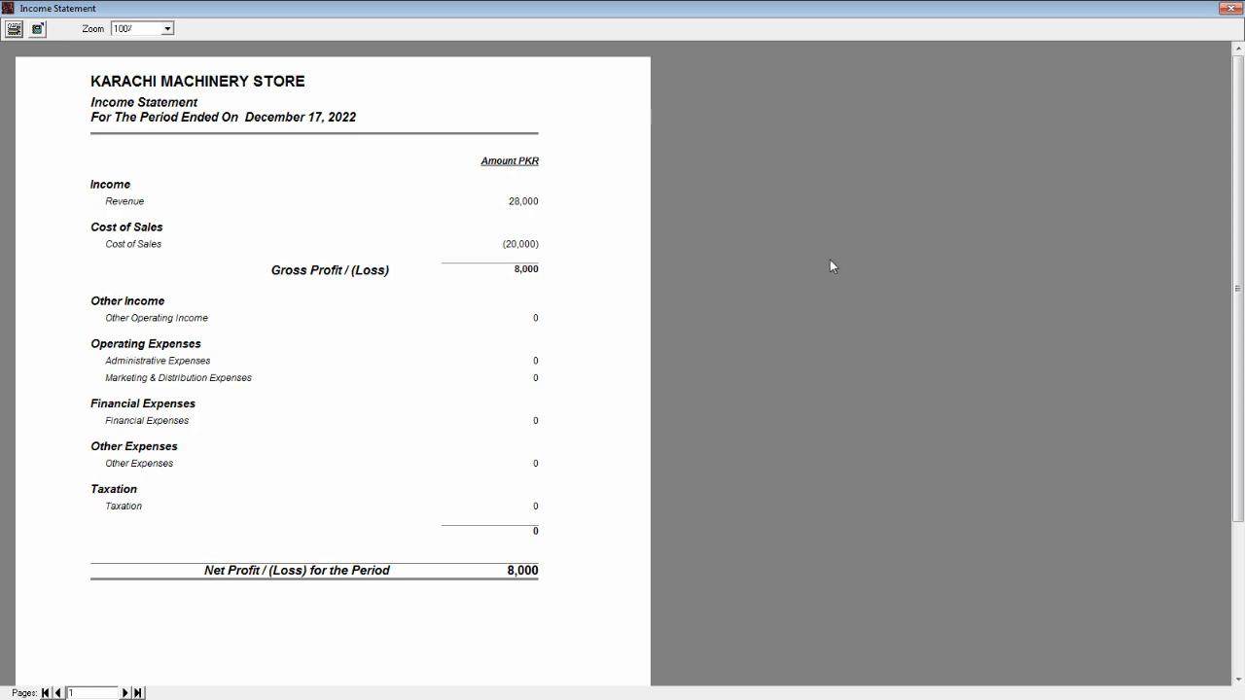
{"action": "left_click", "coordinate": [1233, 8]}
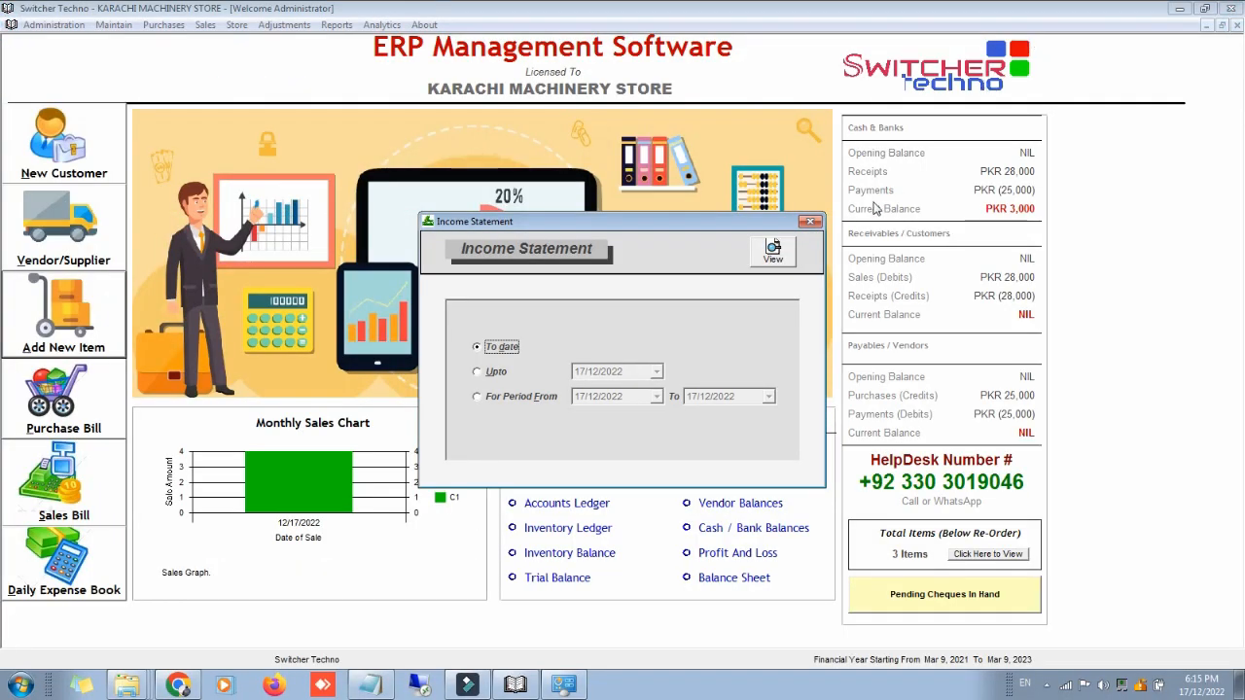
{"action": "left_click", "coordinate": [810, 222]}
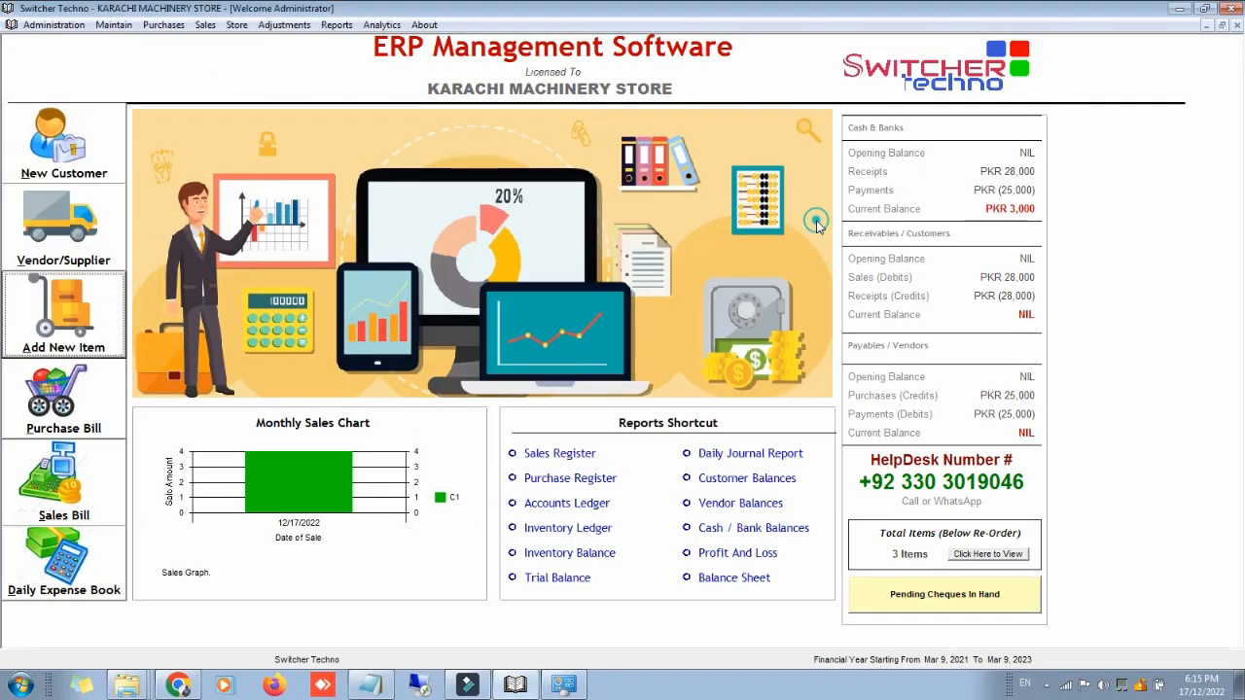
{"action": "left_click", "coordinate": [336, 24]}
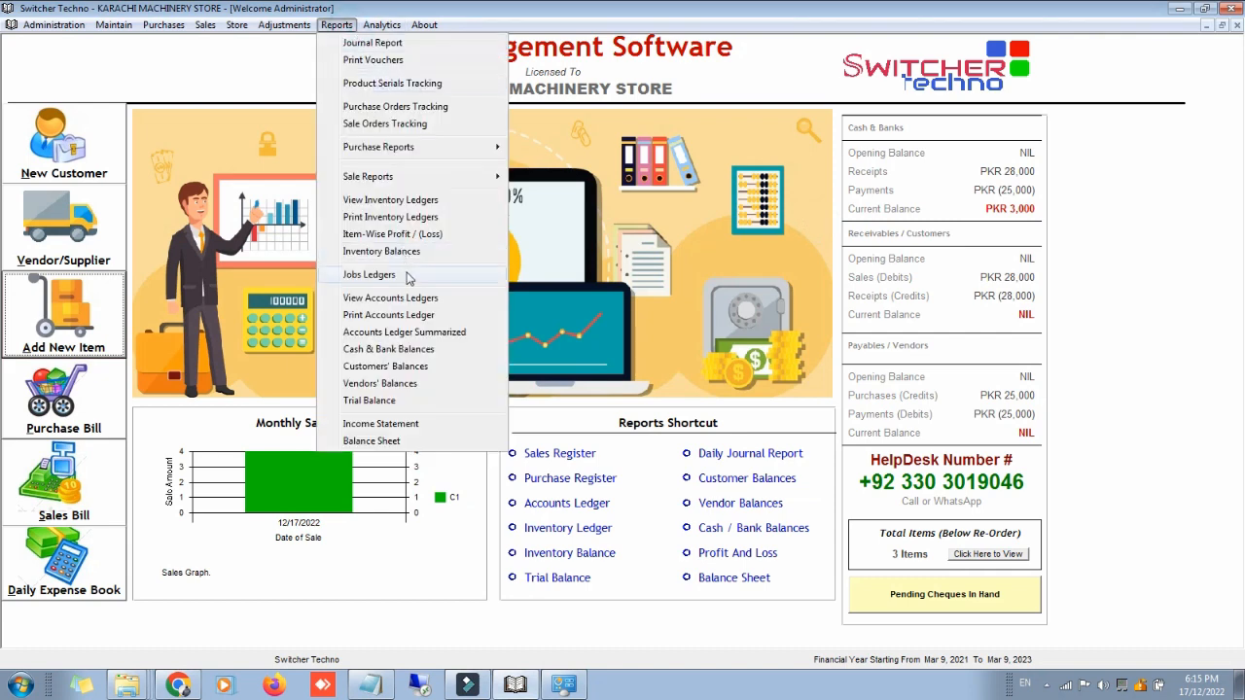
Step: Display the all-accounts trial balance, balancing at 33,000 debit and credit, then close it
{"action": "left_click", "coordinate": [423, 400]}
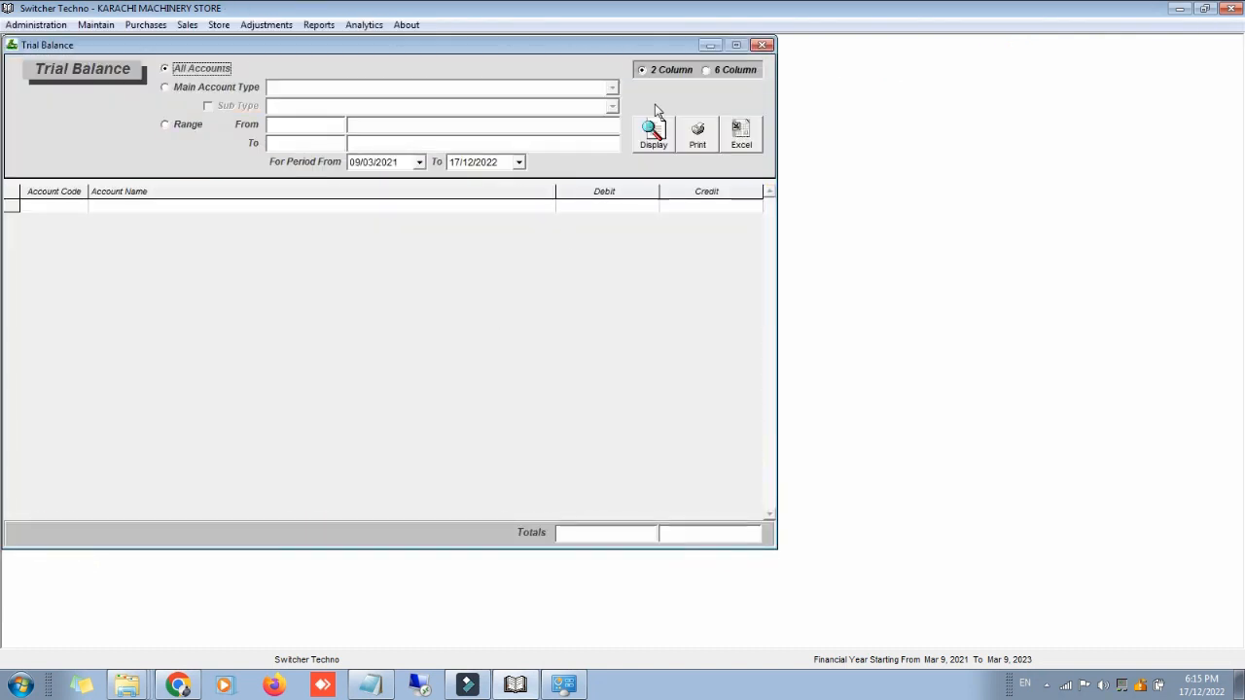
{"action": "left_click", "coordinate": [656, 132]}
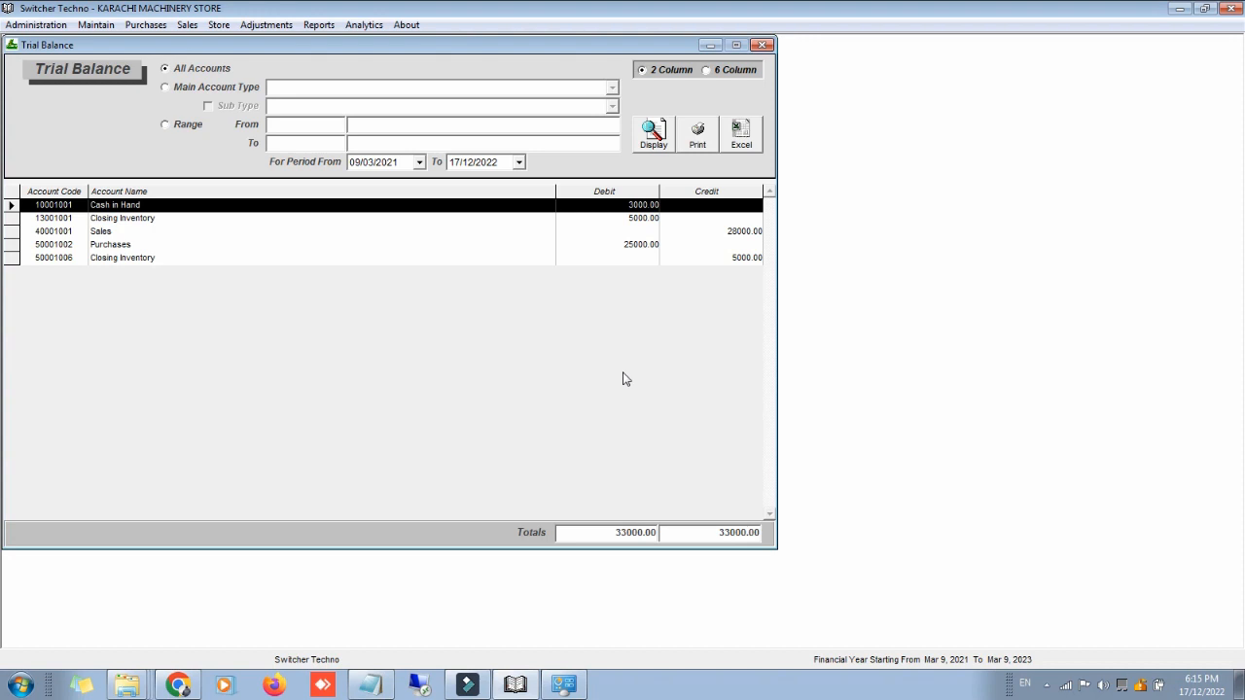
{"action": "left_click", "coordinate": [763, 45]}
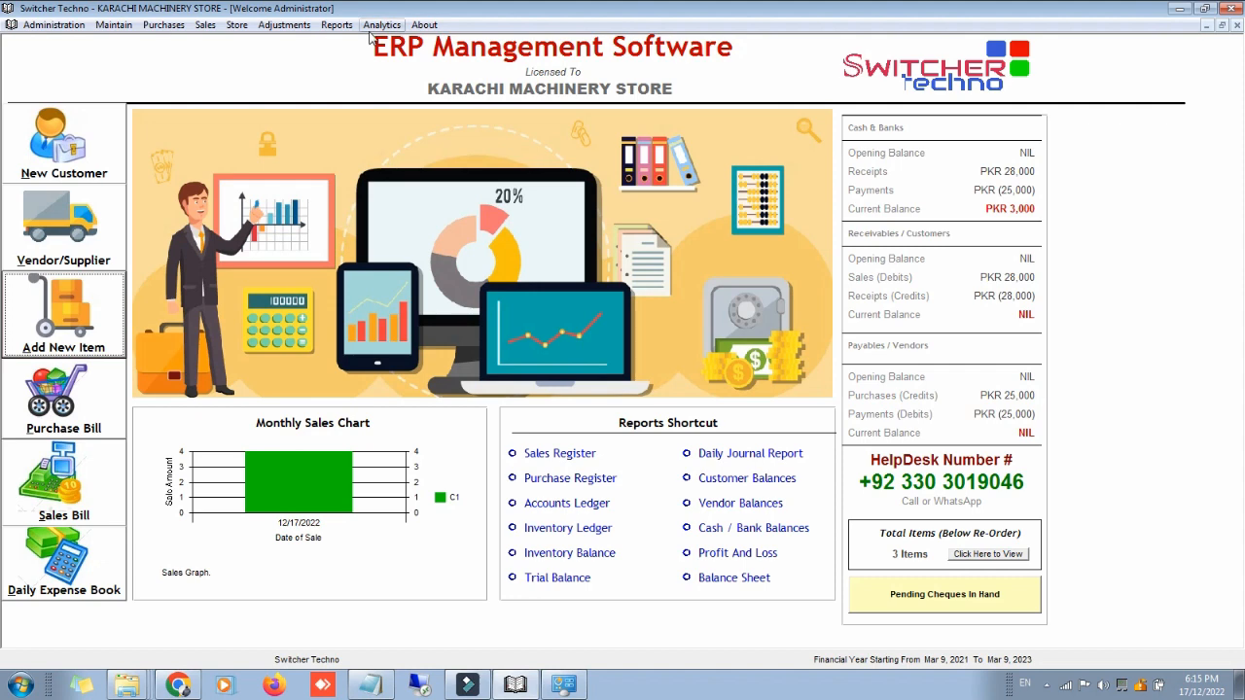
Step: Review the Sales Graphical Analytics charts, selecting the C2 pie slice, then close the window
{"action": "left_click", "coordinate": [377, 26]}
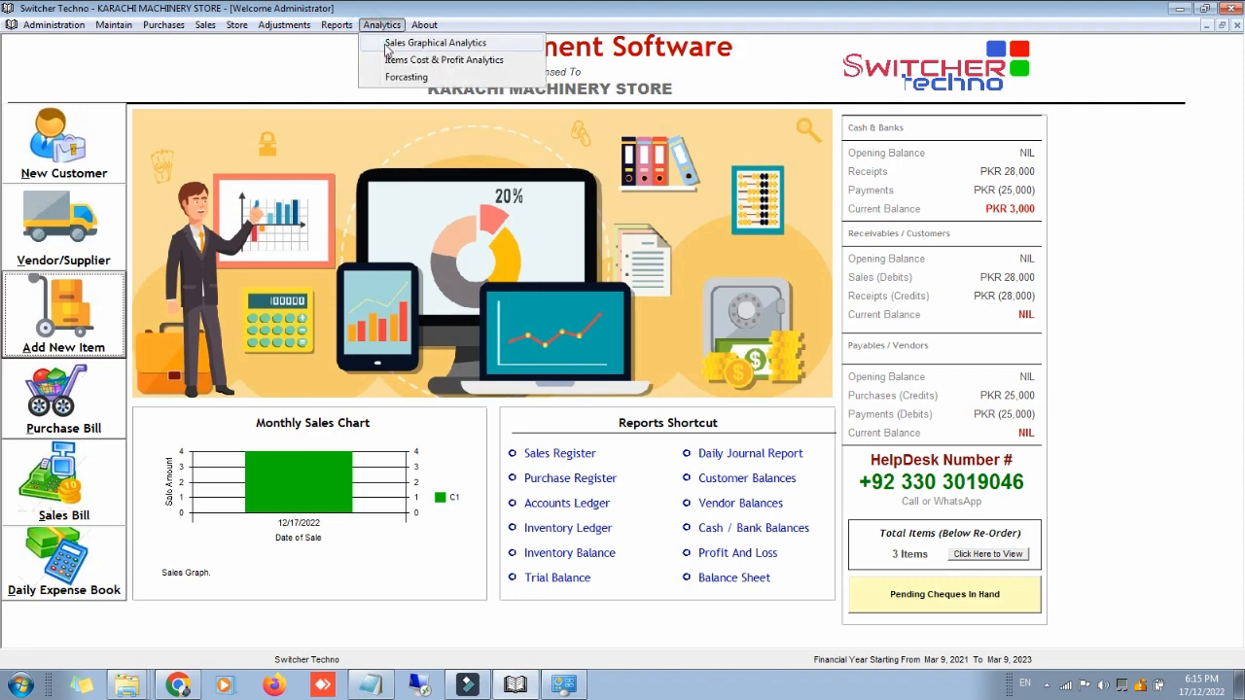
{"action": "left_click", "coordinate": [387, 46]}
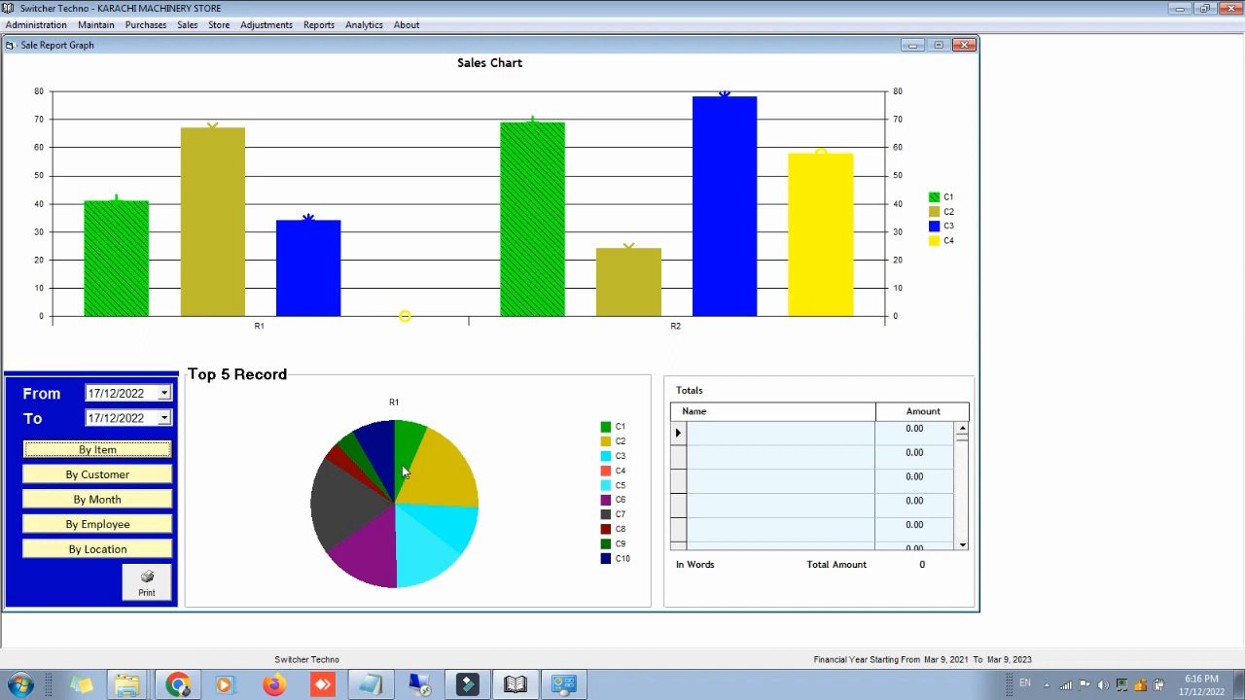
{"action": "left_click", "coordinate": [422, 481]}
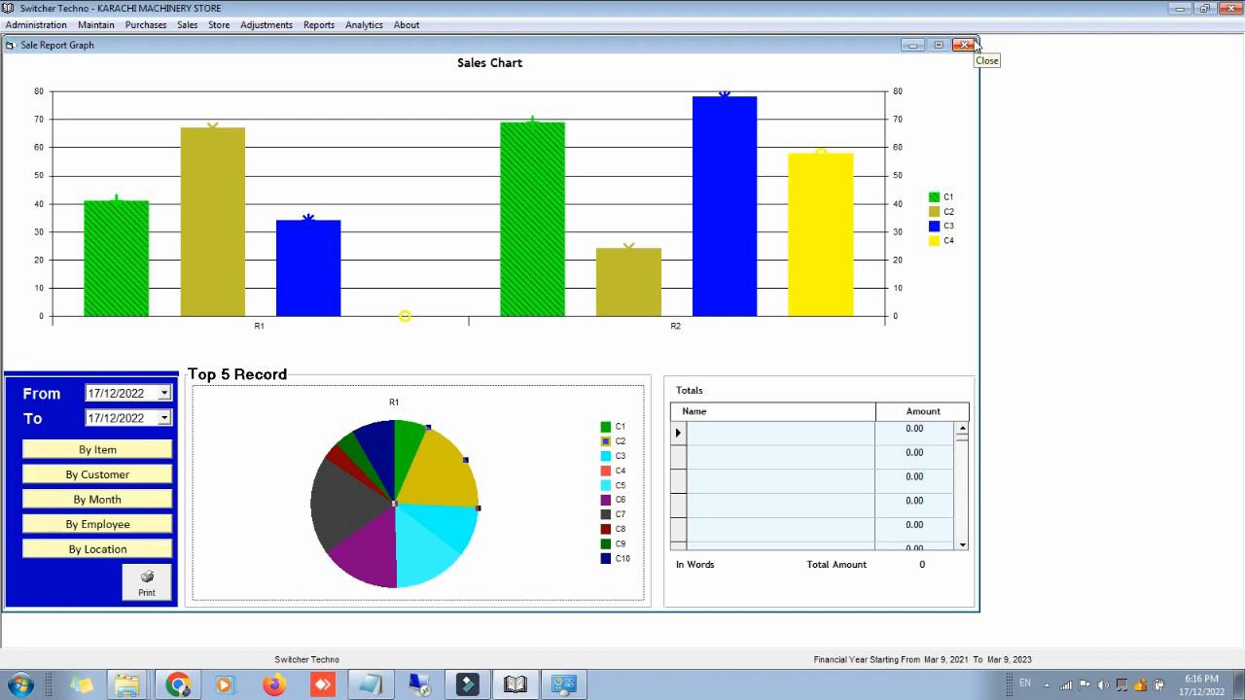
{"action": "left_click", "coordinate": [964, 45]}
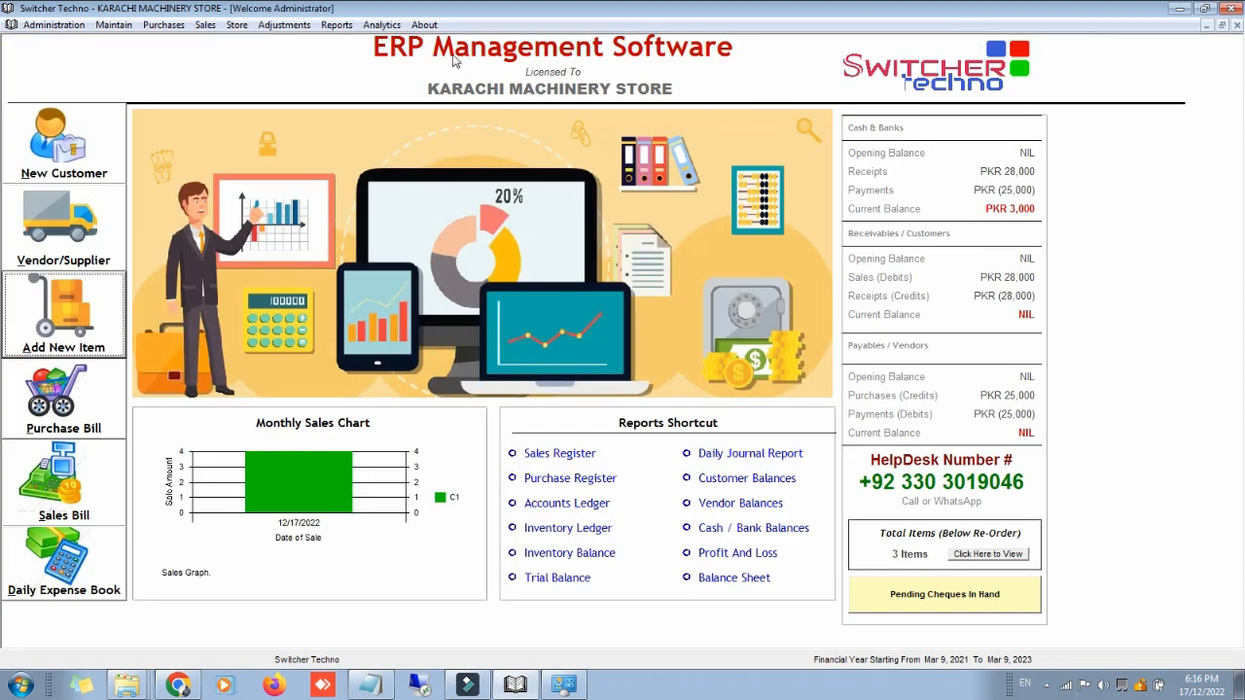
Step: Show the top 3 items cost and profit analysis, with HP Core i3 laptops earning 8000.00
{"action": "left_click", "coordinate": [381, 25]}
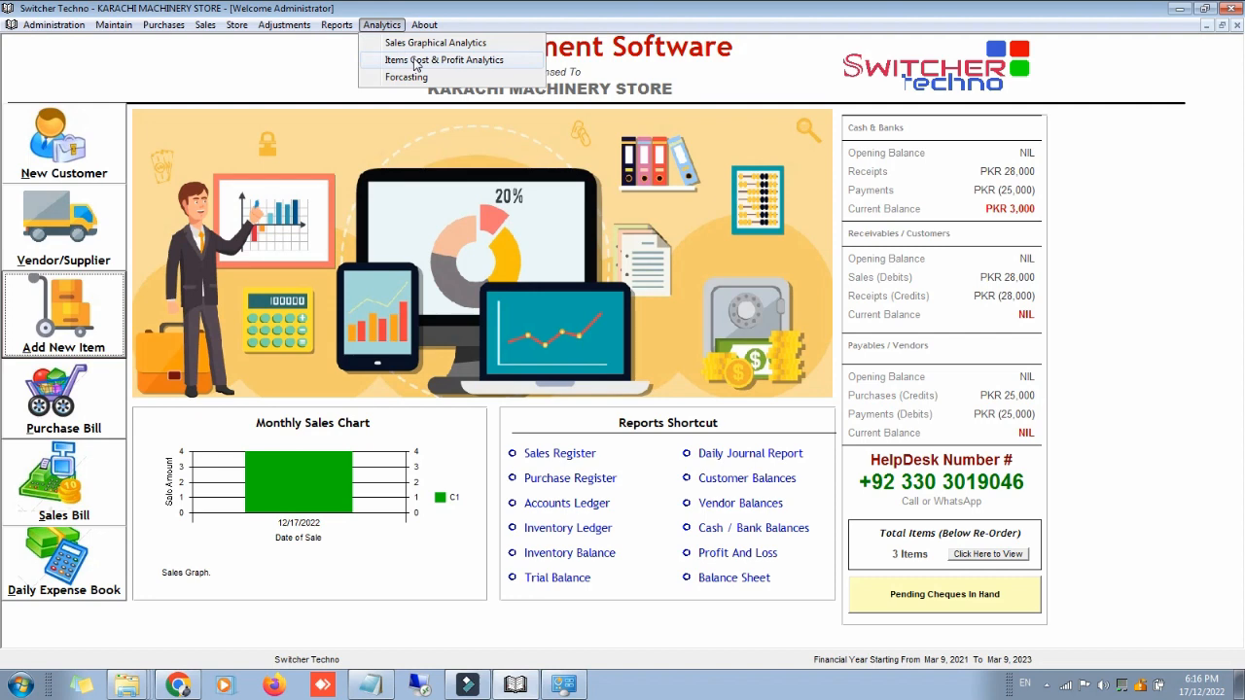
{"action": "left_click", "coordinate": [416, 62]}
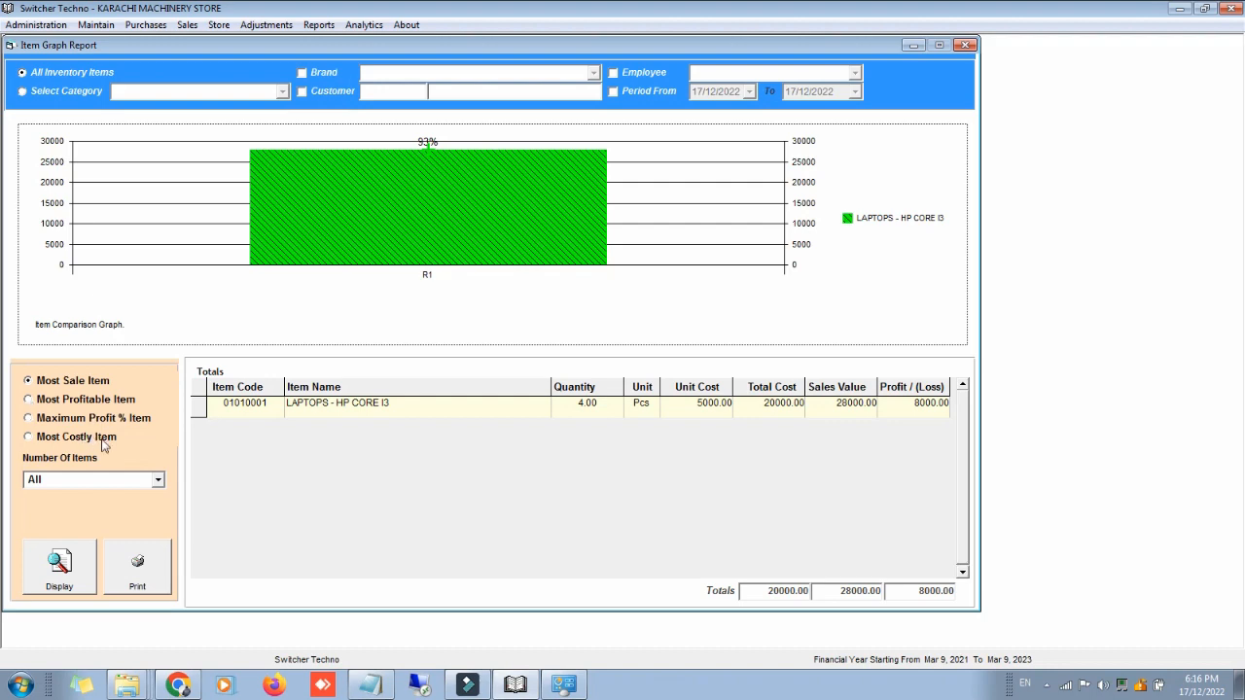
{"action": "left_click", "coordinate": [157, 480]}
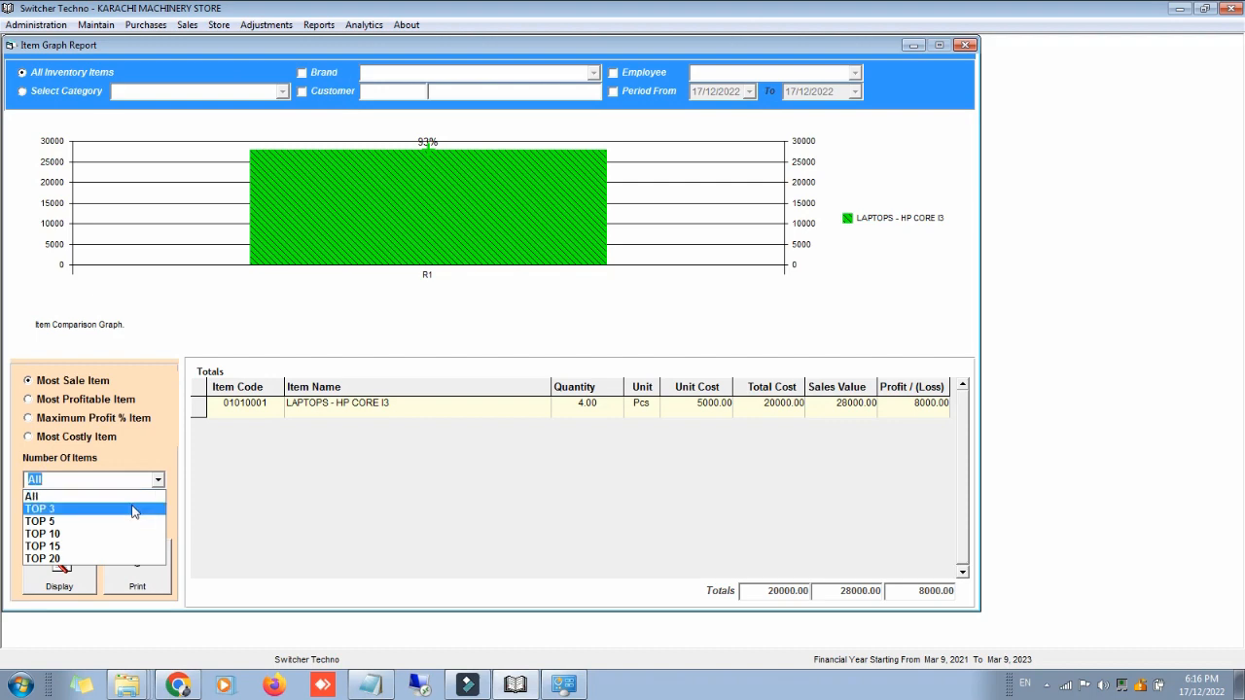
{"action": "left_click", "coordinate": [133, 511]}
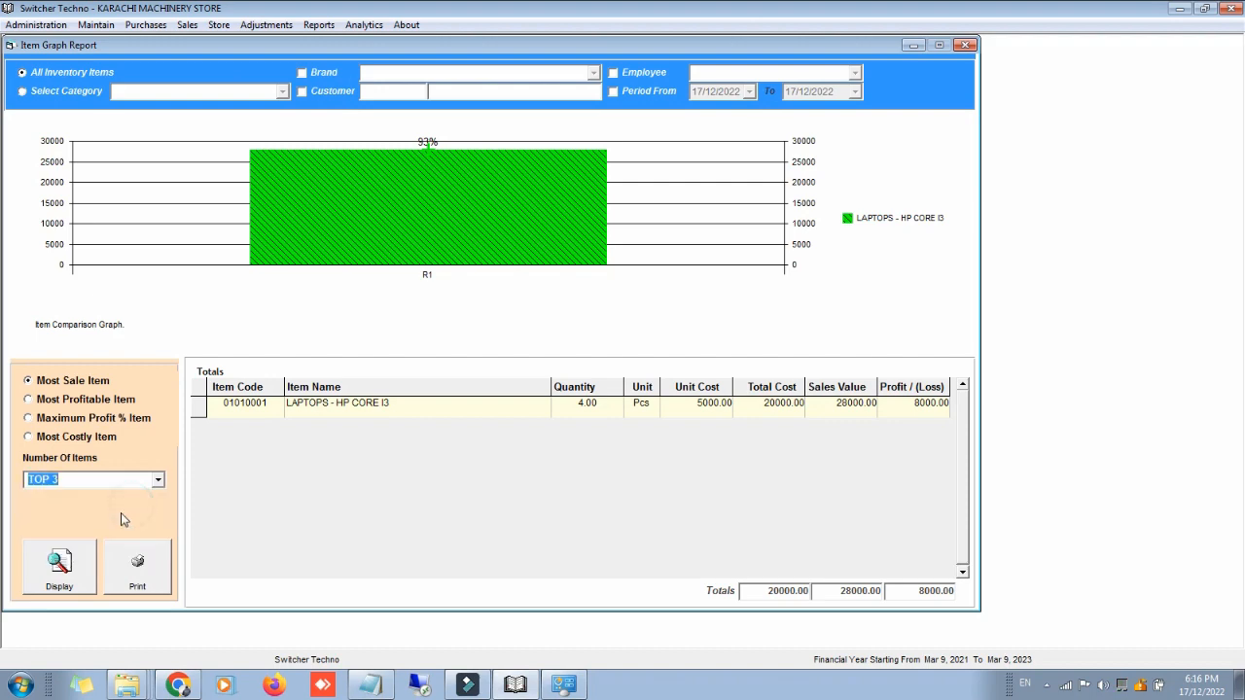
{"action": "left_click", "coordinate": [59, 566]}
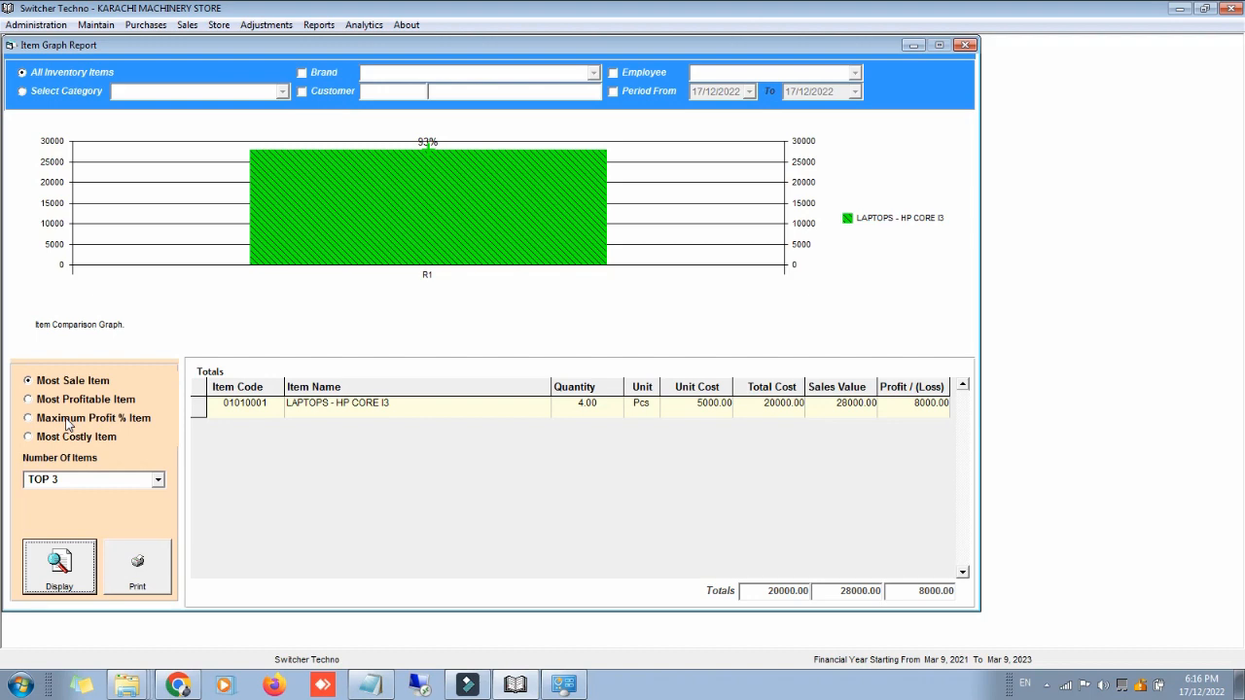
{"action": "left_click", "coordinate": [158, 481]}
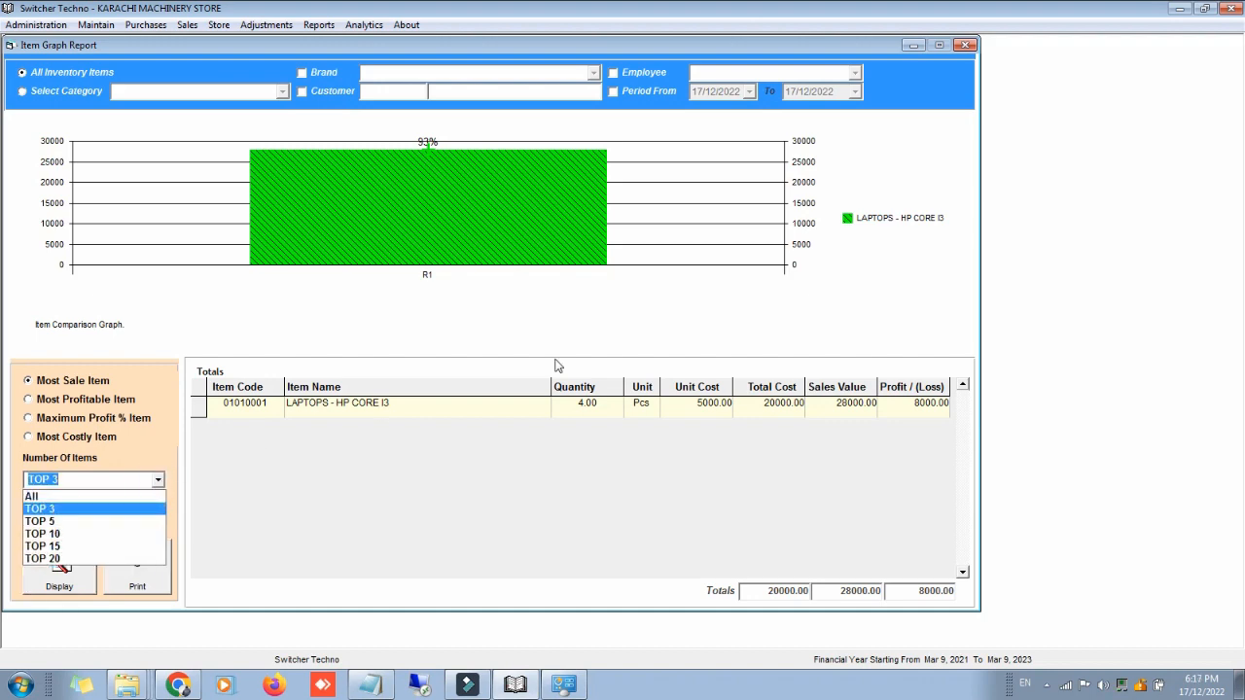
{"action": "left_click", "coordinate": [963, 47]}
{"action": "left_click", "coordinate": [962, 47]}
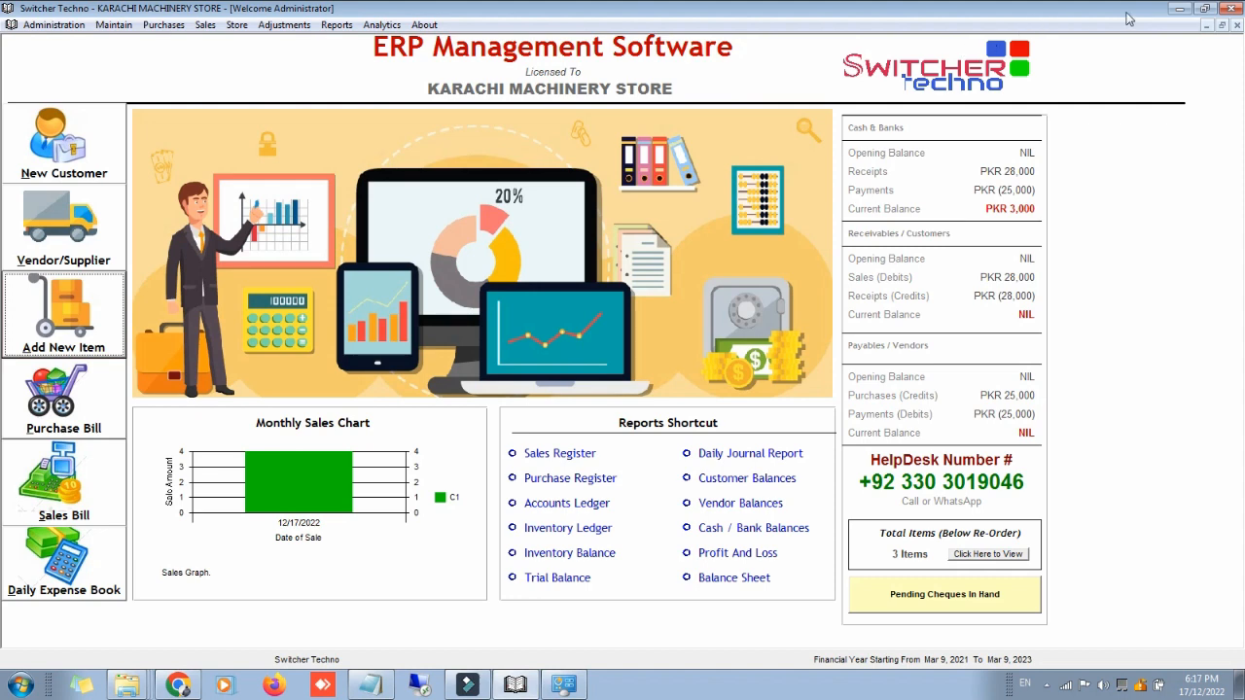
Step: Exit the ERP to the desktop and bring up the screen recorder's tray options
{"action": "left_click", "coordinate": [1230, 8]}
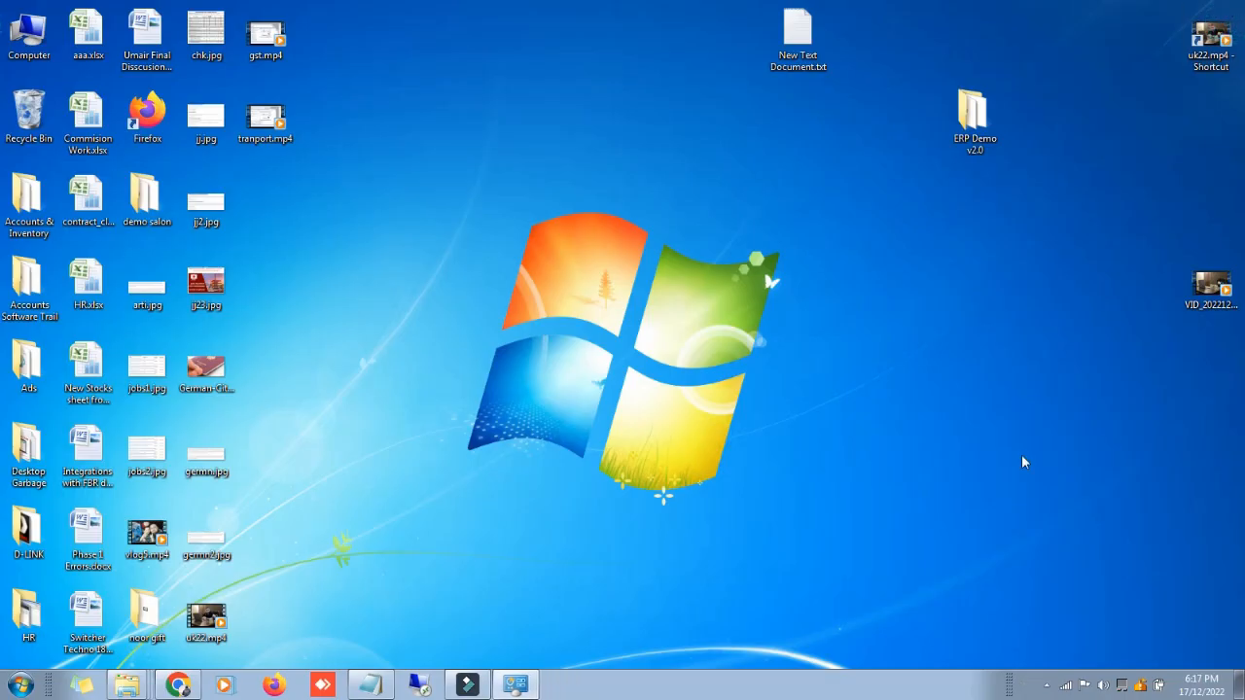
{"action": "left_click", "coordinate": [1047, 684]}
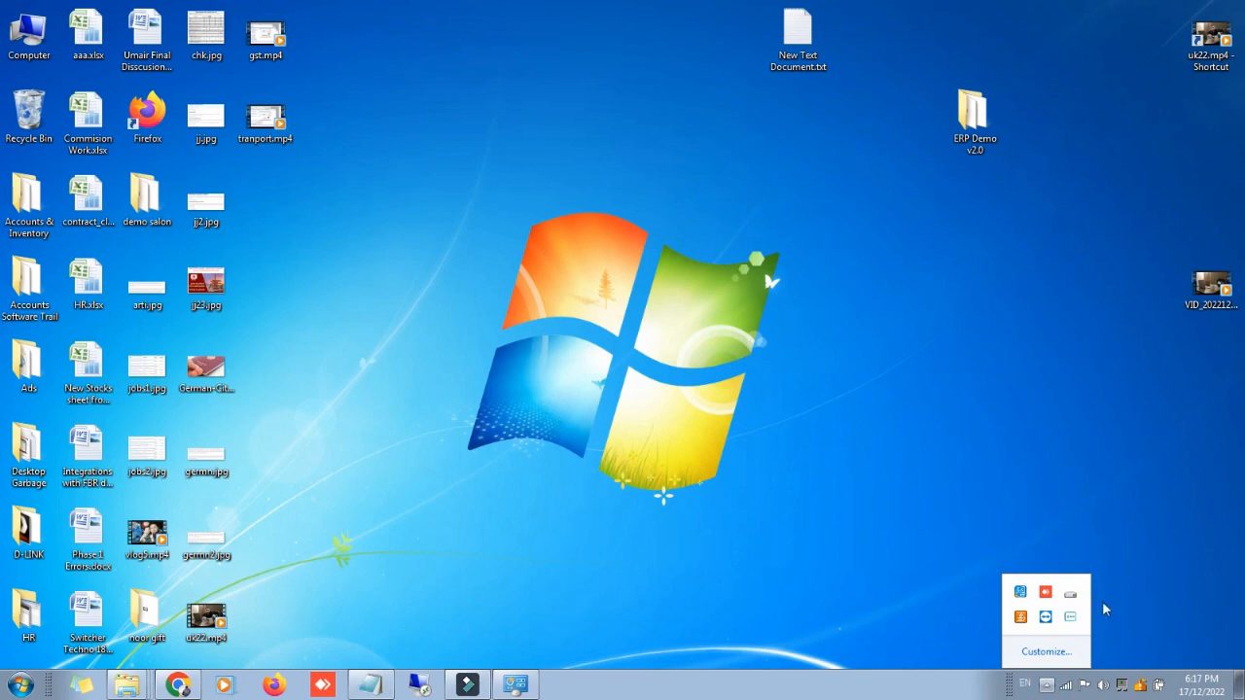
{"action": "right_click", "coordinate": [1072, 616]}
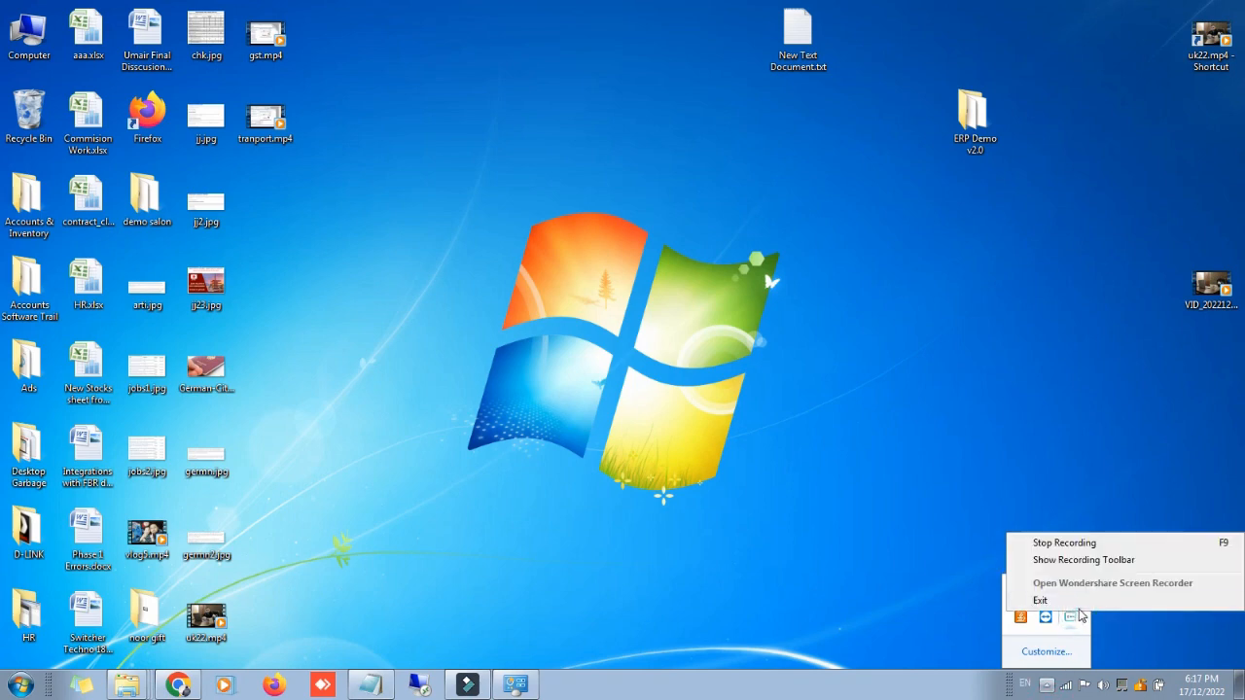